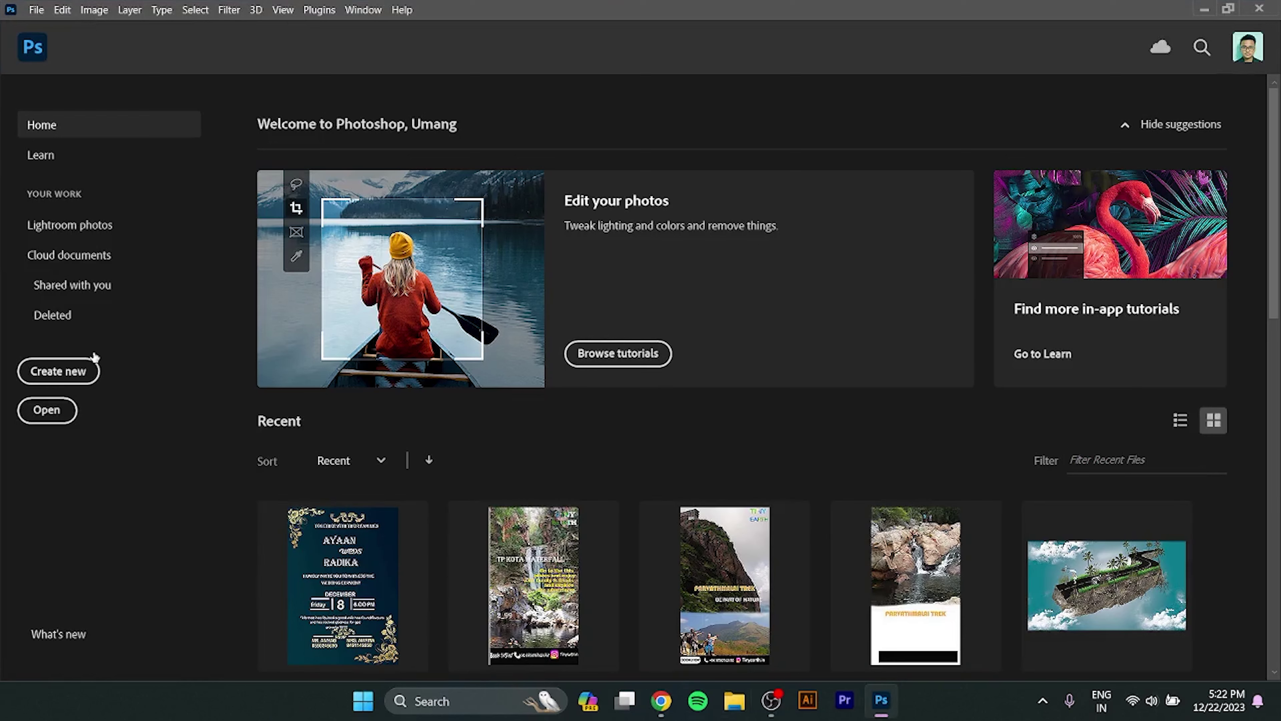
- Create a blank white 1000×320 px document at 300 ppi
click(58, 371)
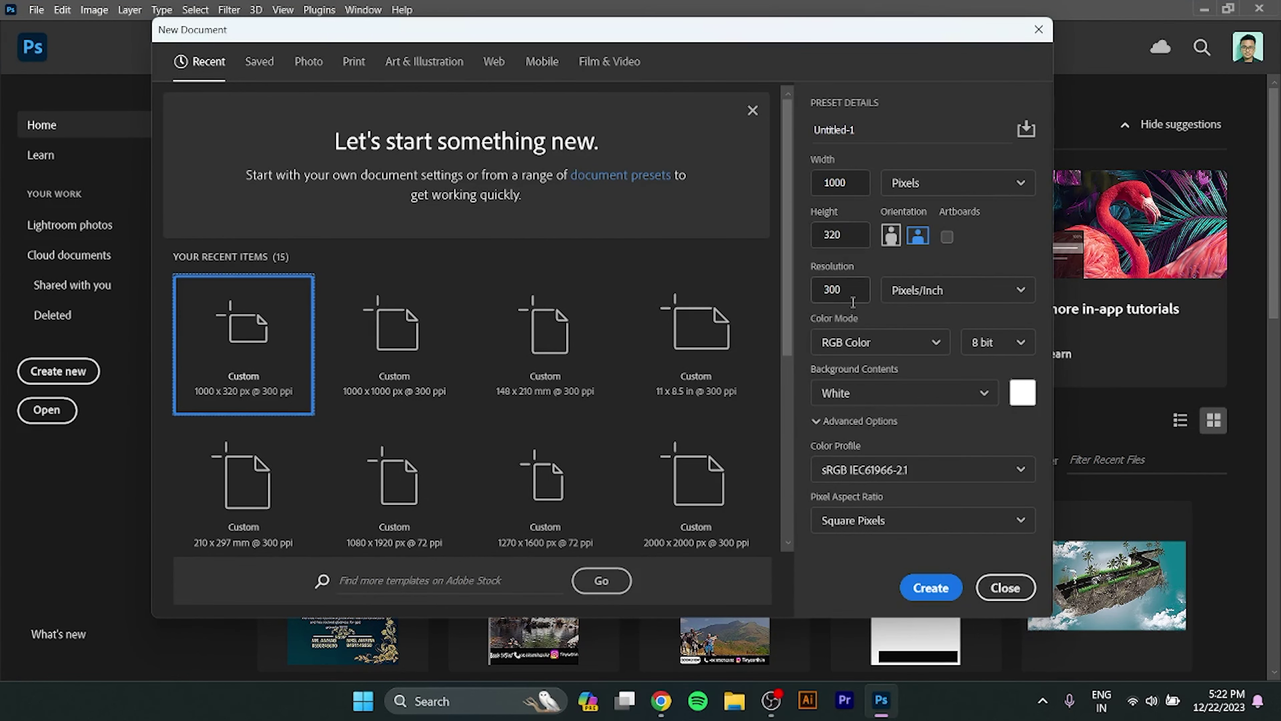
click(952, 587)
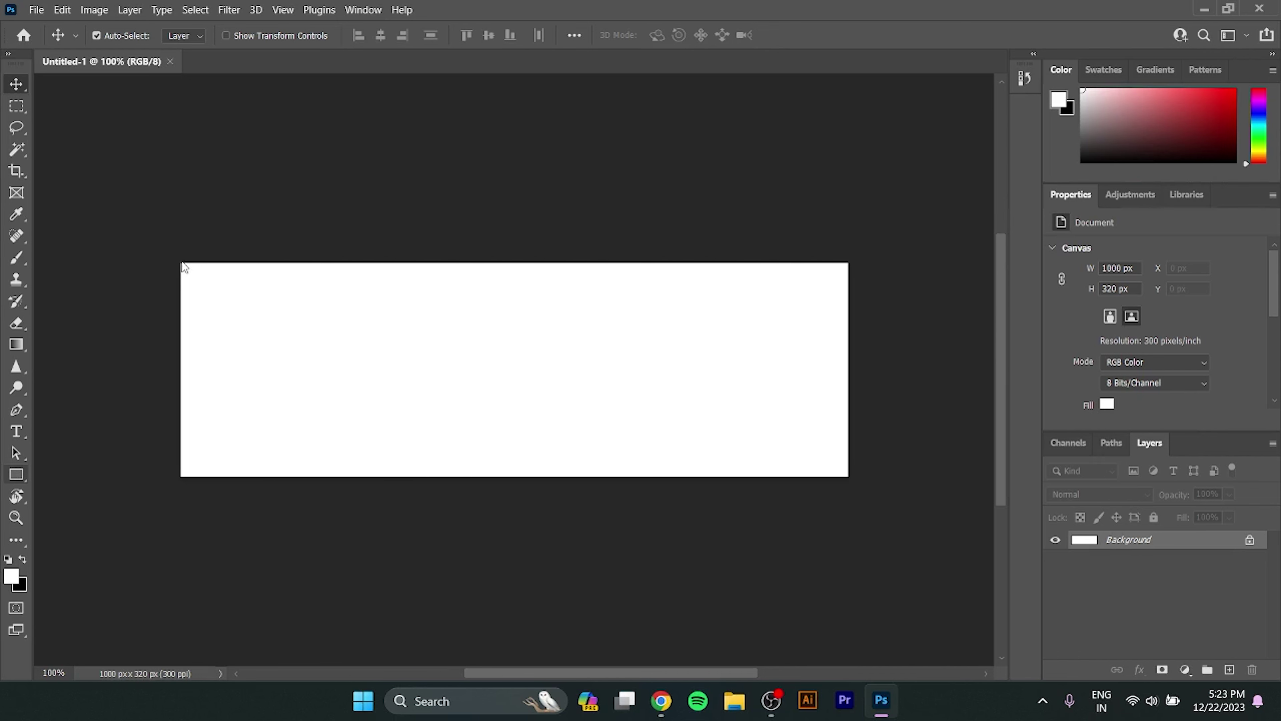
- Draw a canvas-covering rectangle filled with very dark navy #011020
key(u)
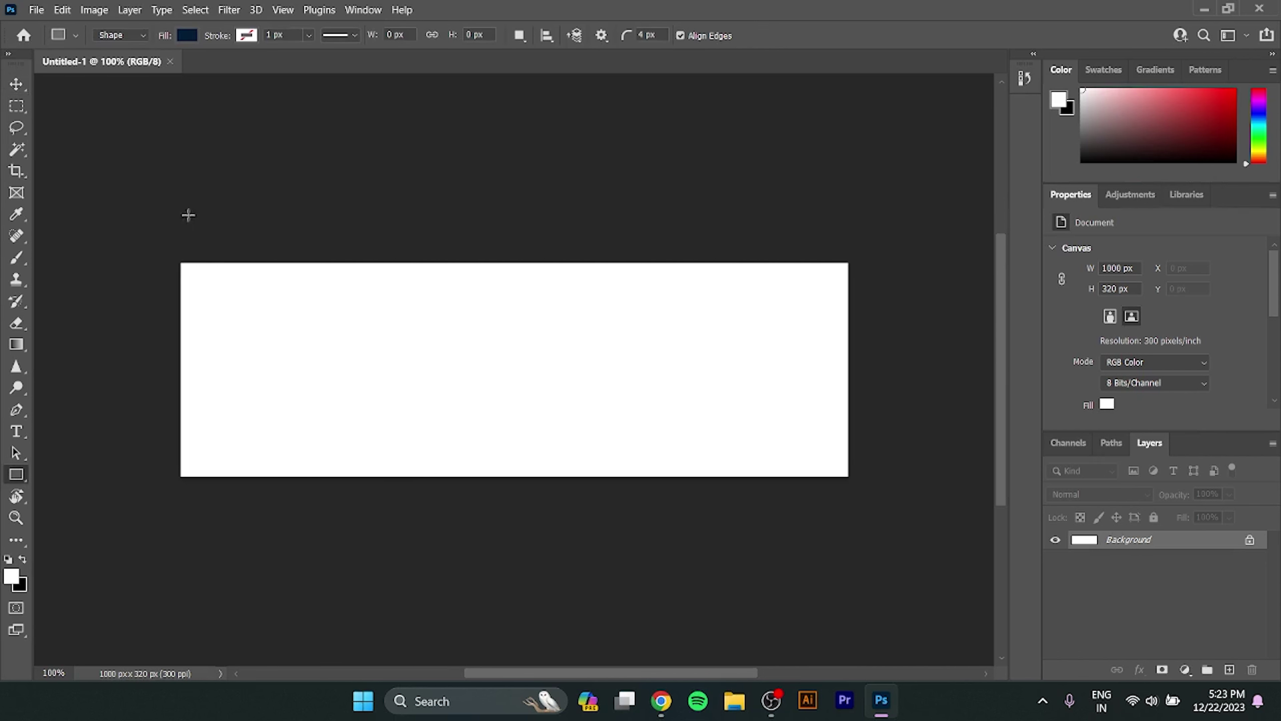
mouse_move(181, 259)
mouse_down()
mouse_move(857, 440)
mouse_move(853, 487)
mouse_up()
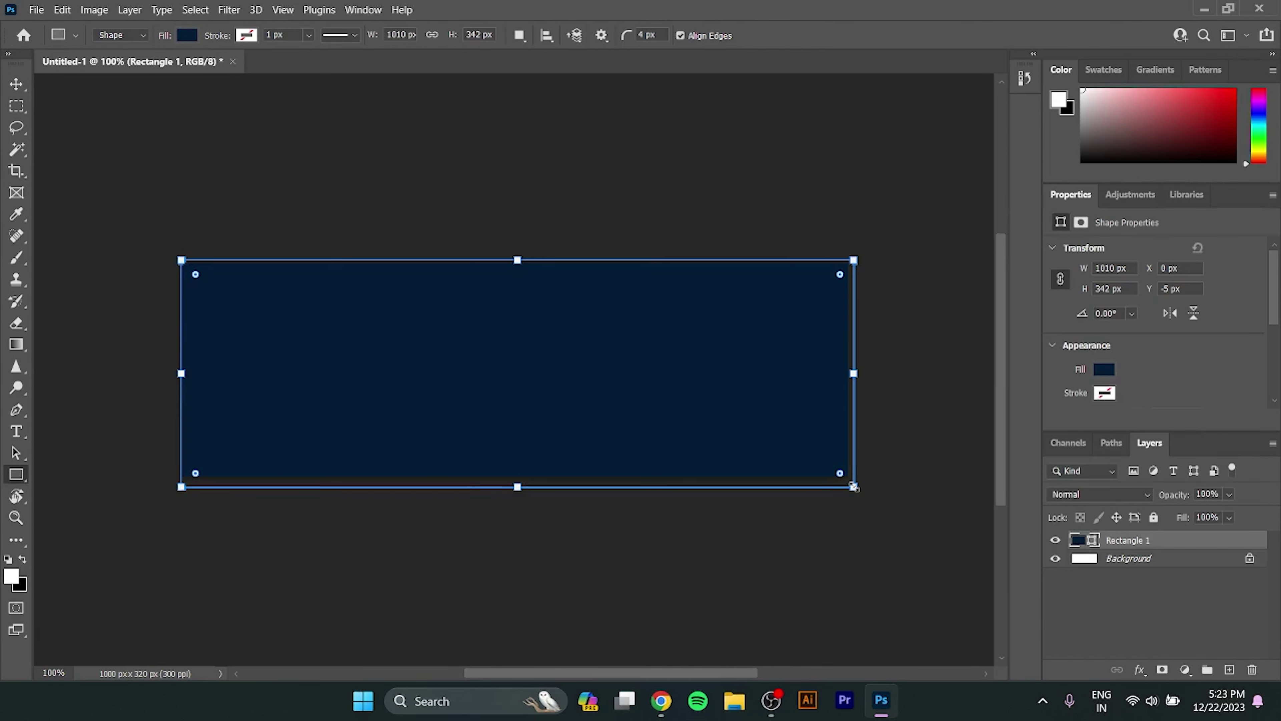
click(190, 40)
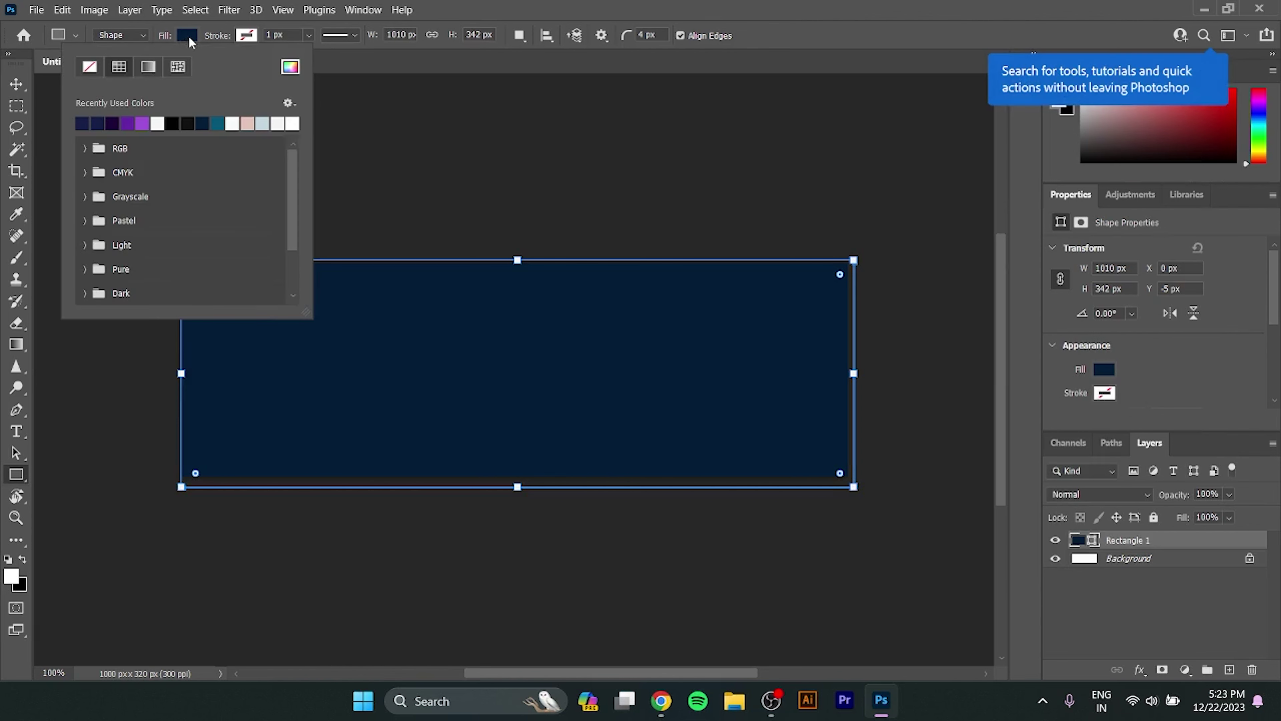
click(201, 123)
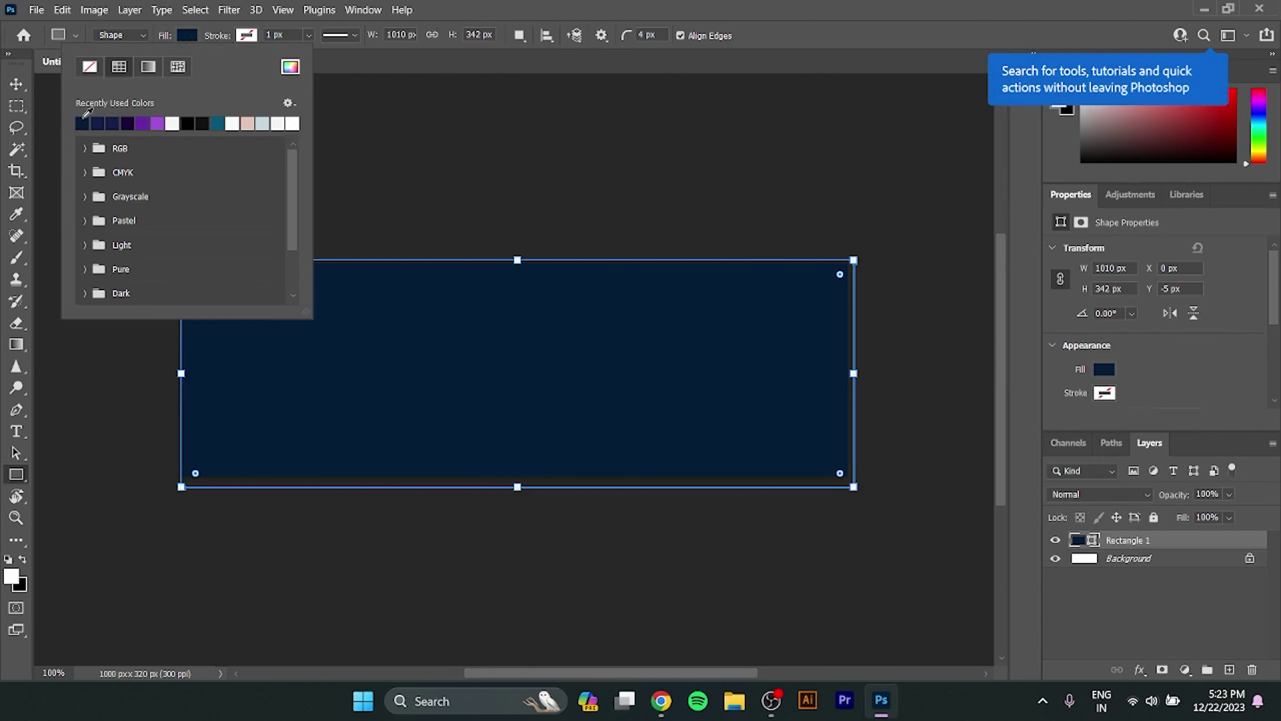
click(290, 67)
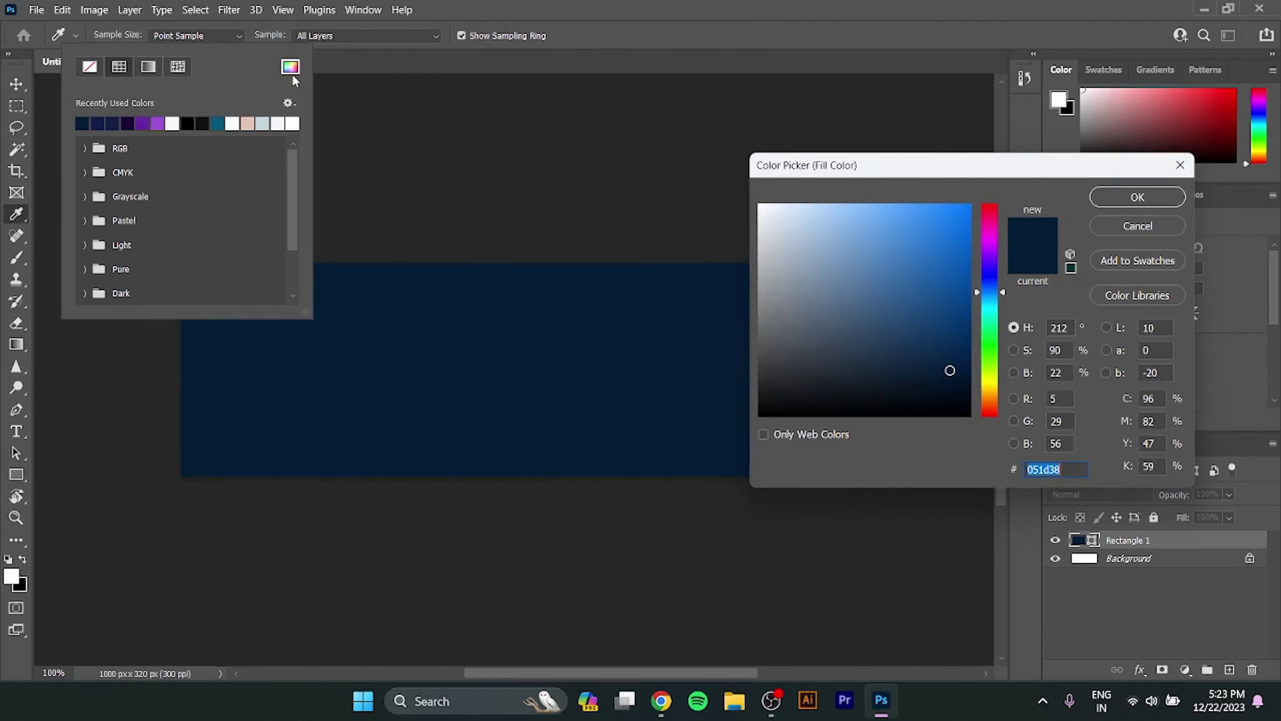
click(965, 389)
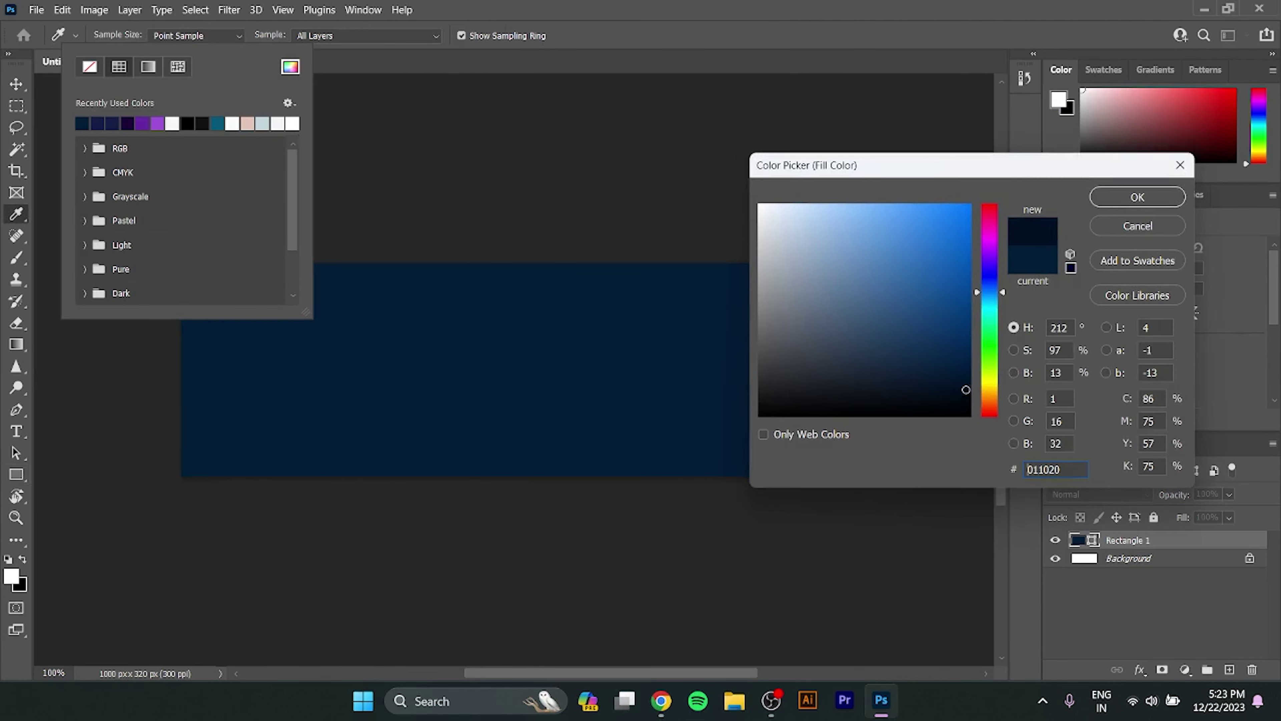
click(1131, 196)
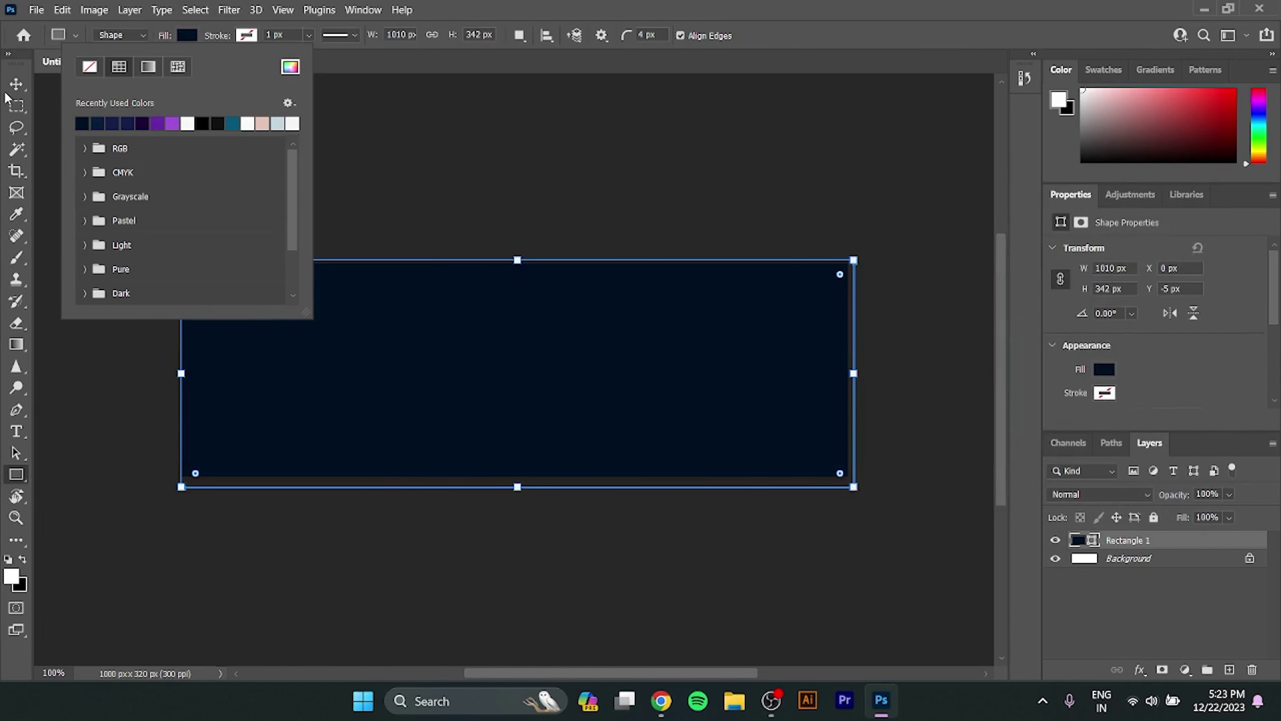
click(16, 84)
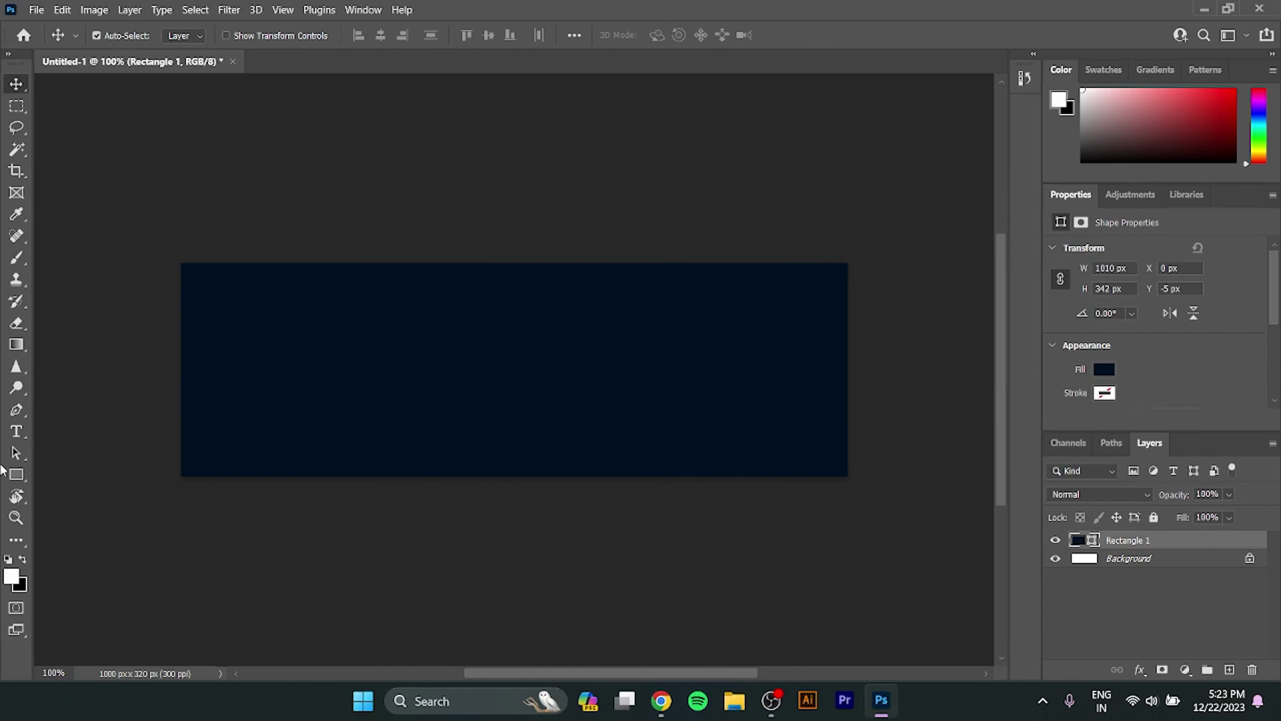
- Duplicate the navy rectangle and shrink the copy to a roughly 207×201 px square left of centre
click(16, 474)
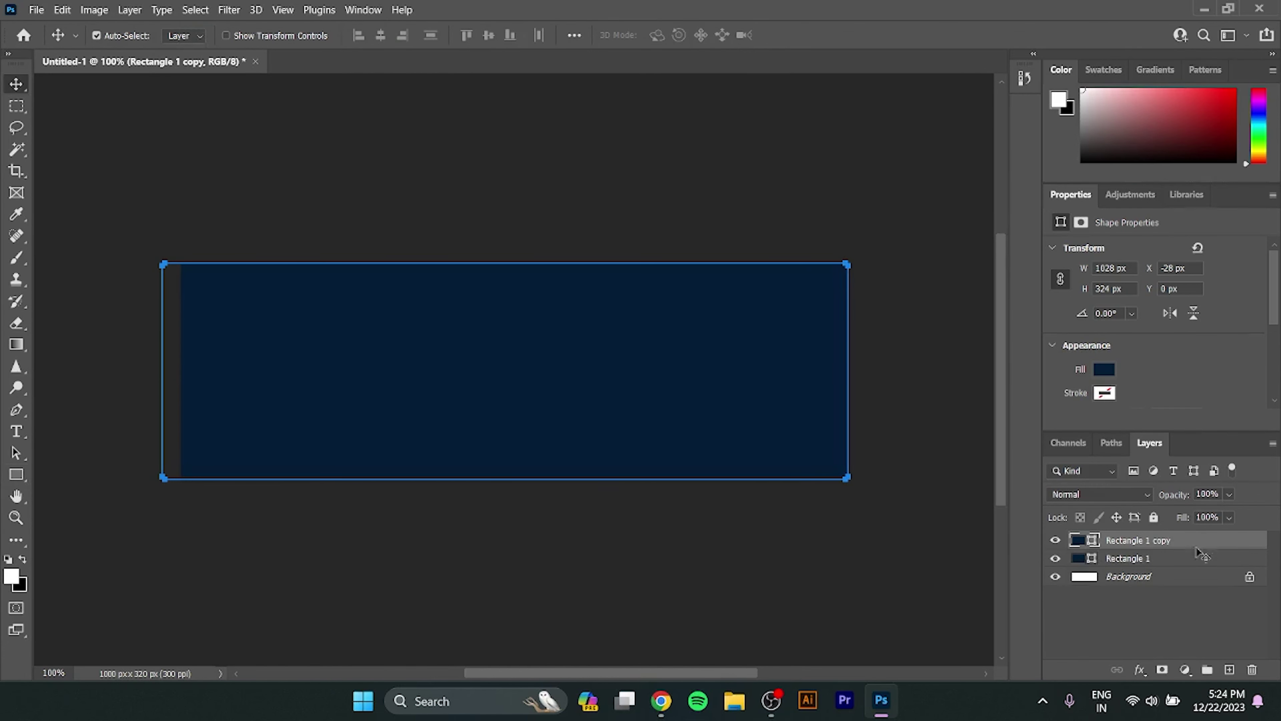
key(ctrl)
key(ctrl+t)
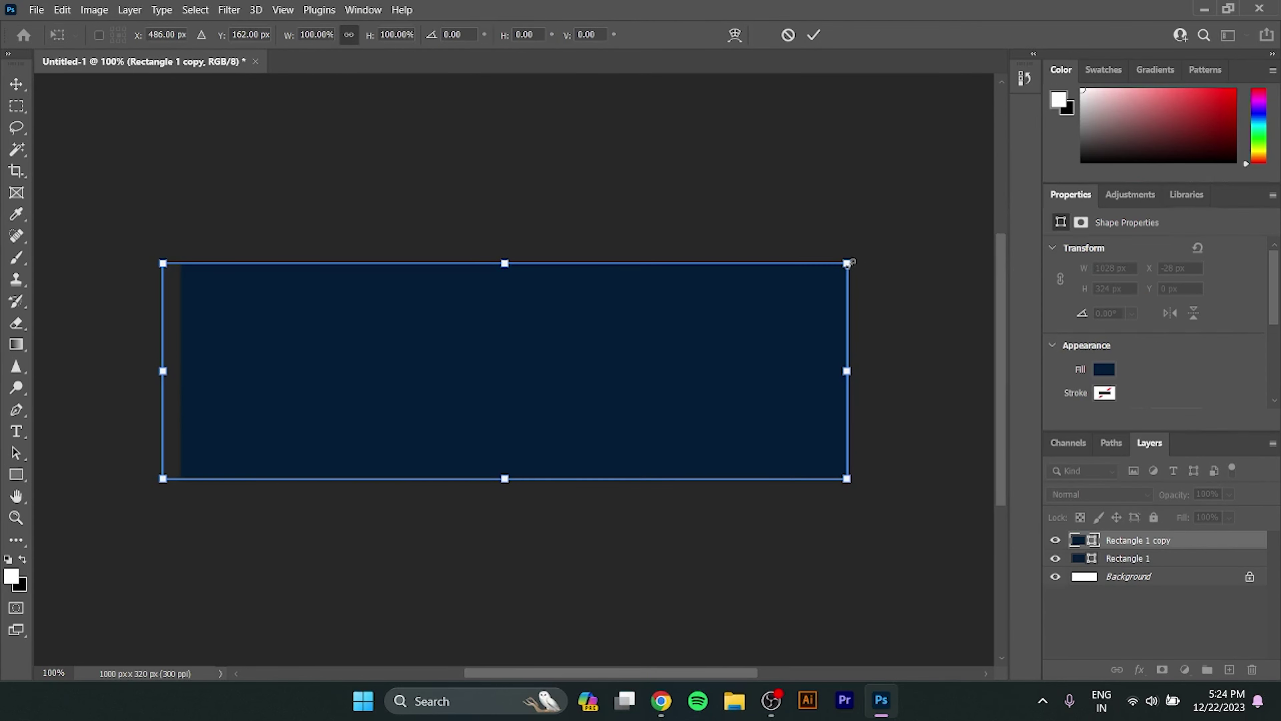
drag(850, 263, 342, 291)
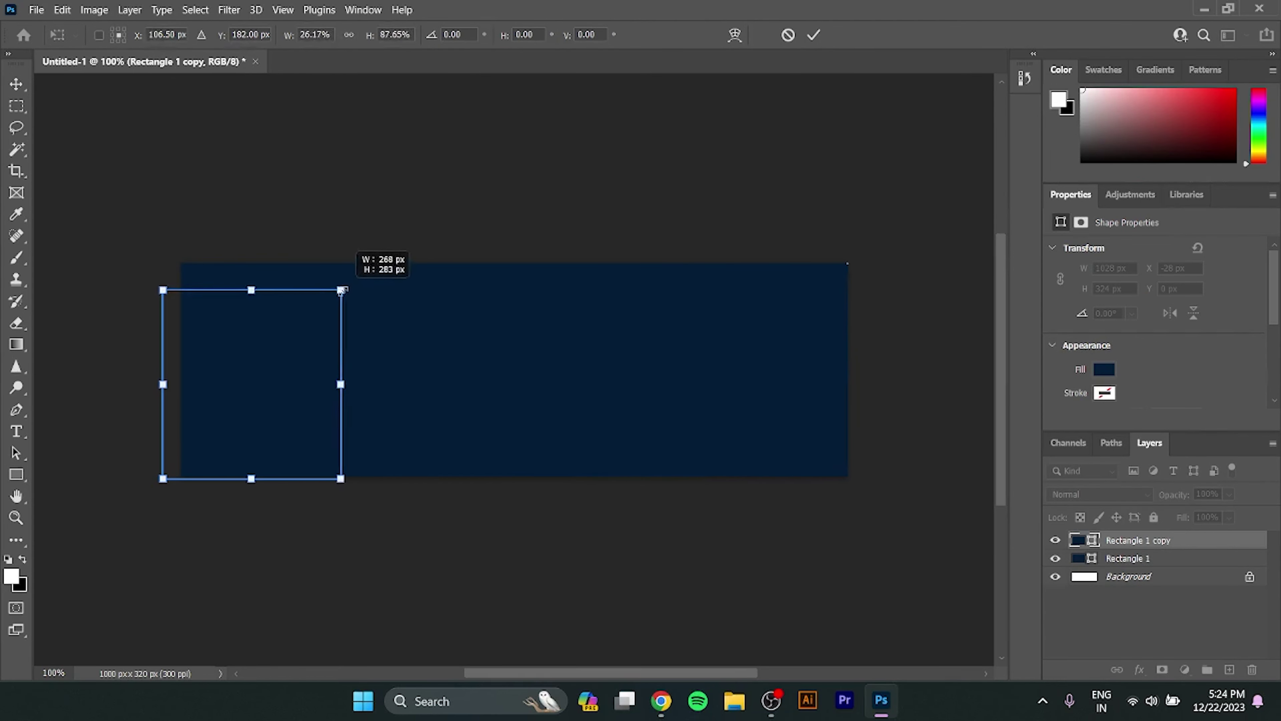
drag(343, 290, 326, 316)
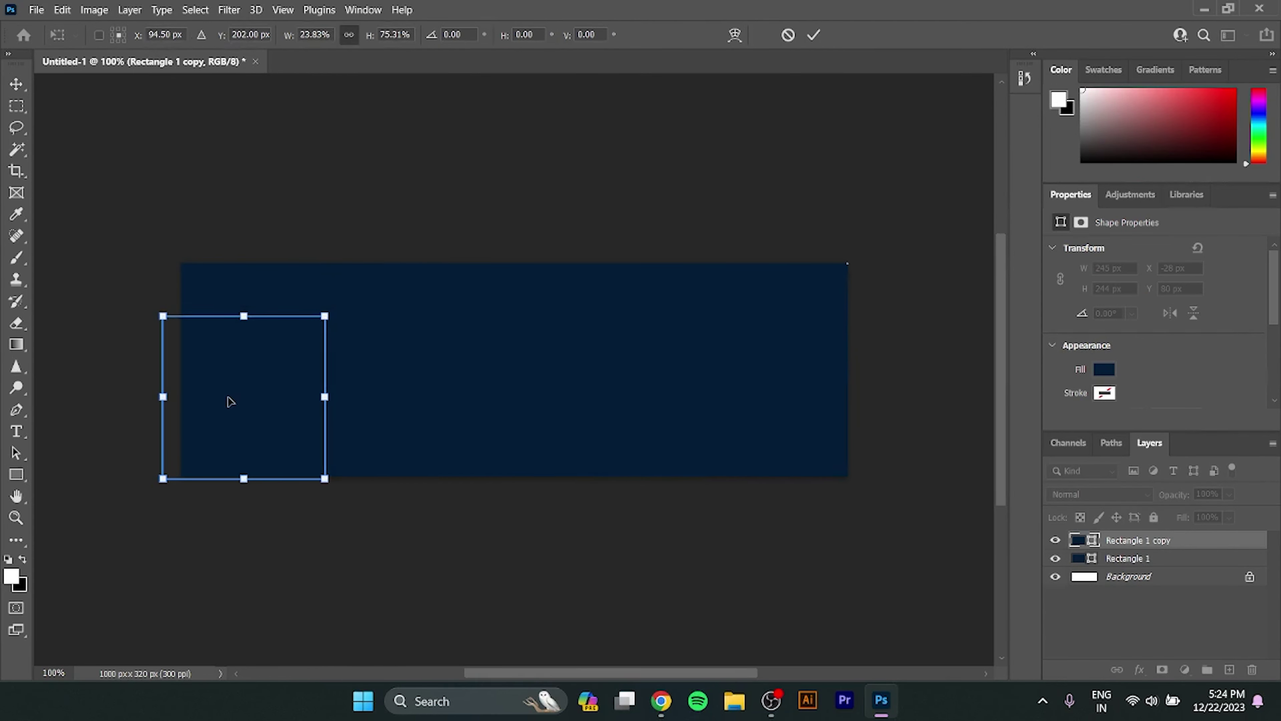
drag(229, 402, 378, 386)
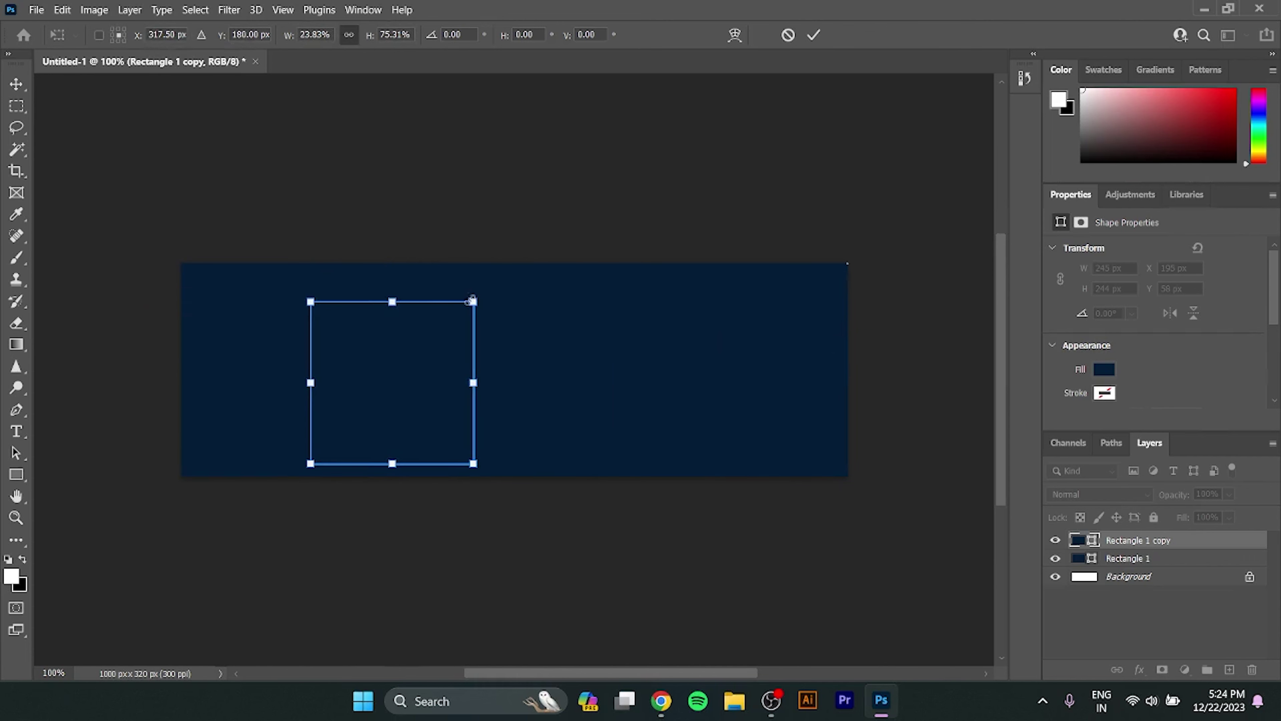
drag(477, 300, 447, 330)
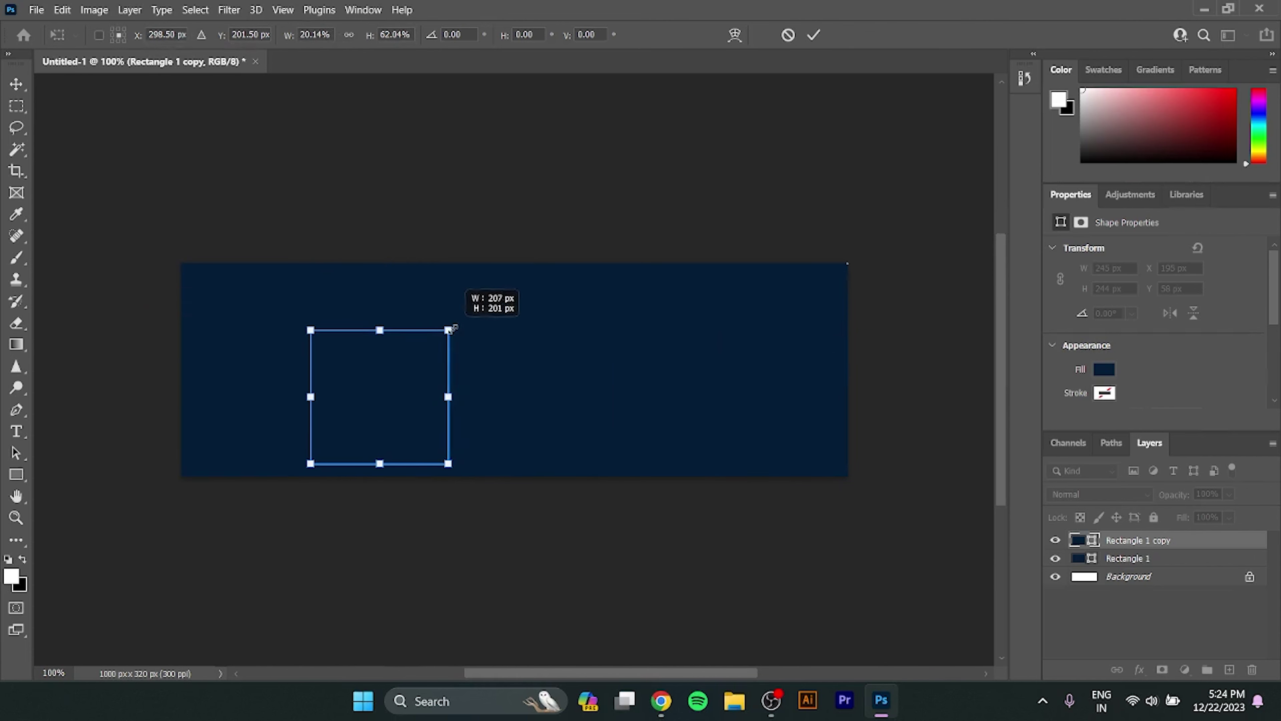
- Fill the square with near-black #040404
double_click(1094, 540)
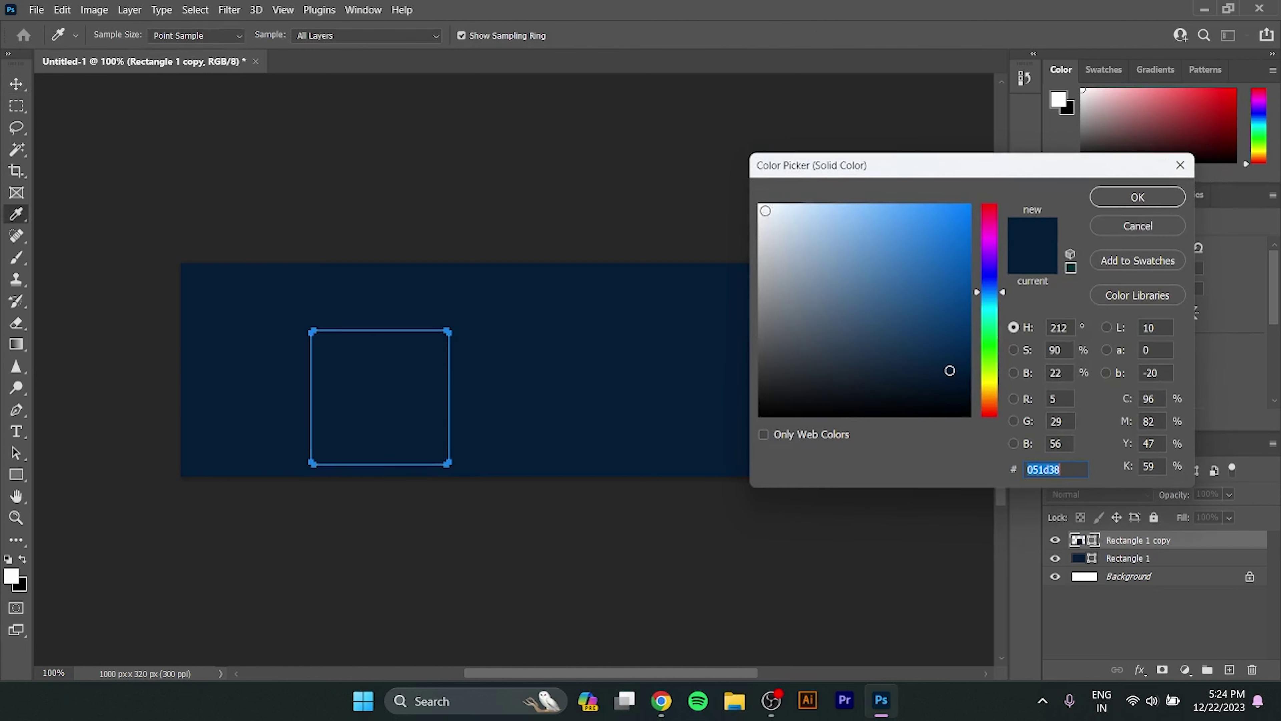
click(765, 208)
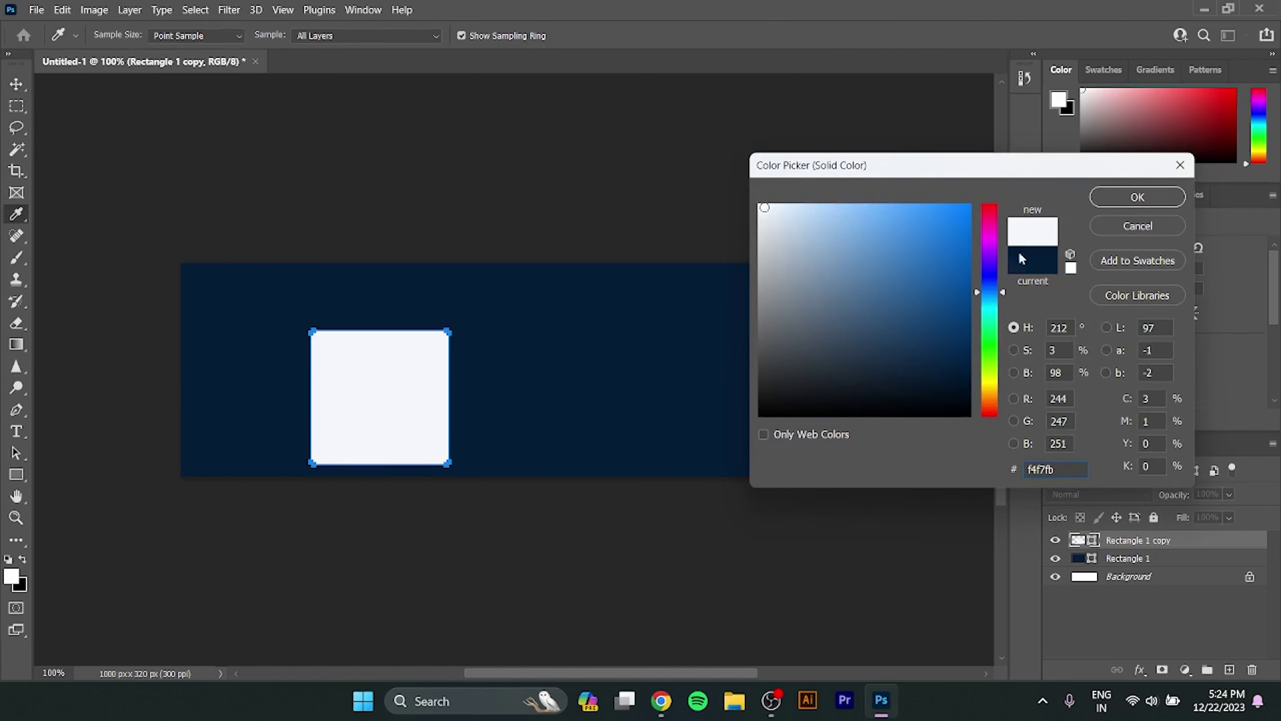
click(760, 413)
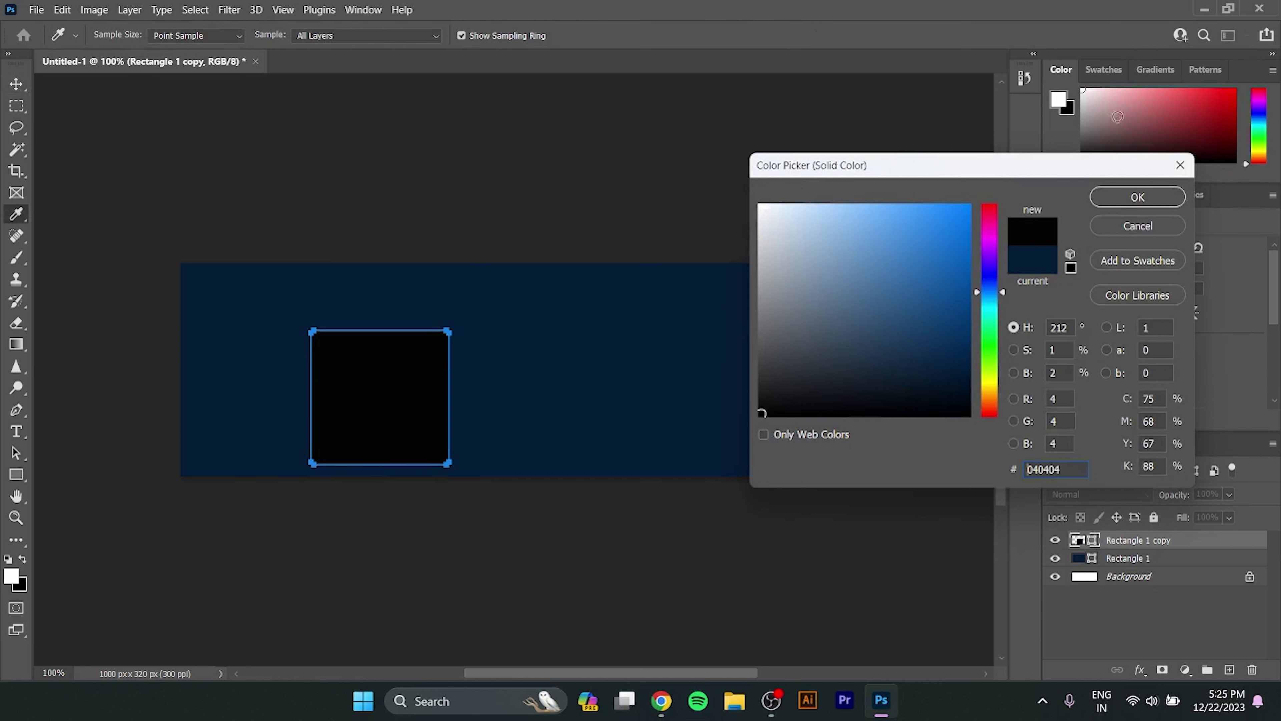
click(1130, 199)
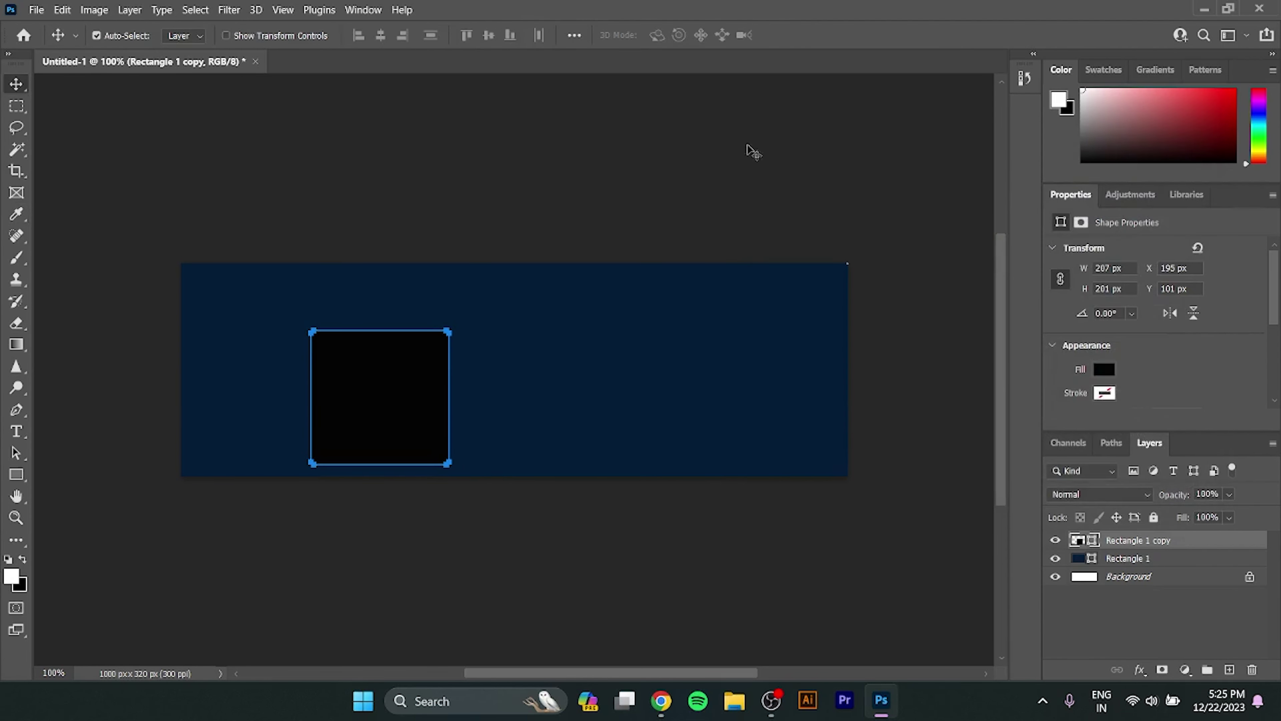
- Rotate the square 45° into a 216.9×248.6 px diamond overhanging the banner's top-right edge
key(ctrl+t)
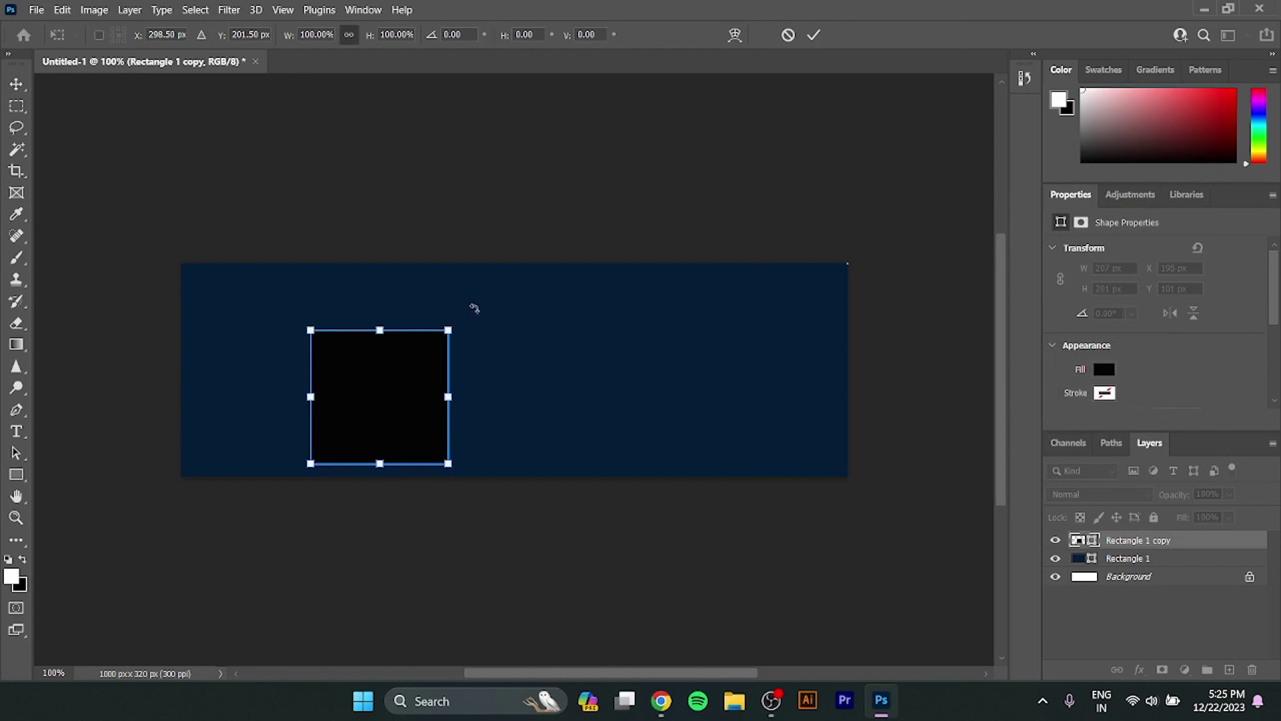
drag(465, 310, 472, 398)
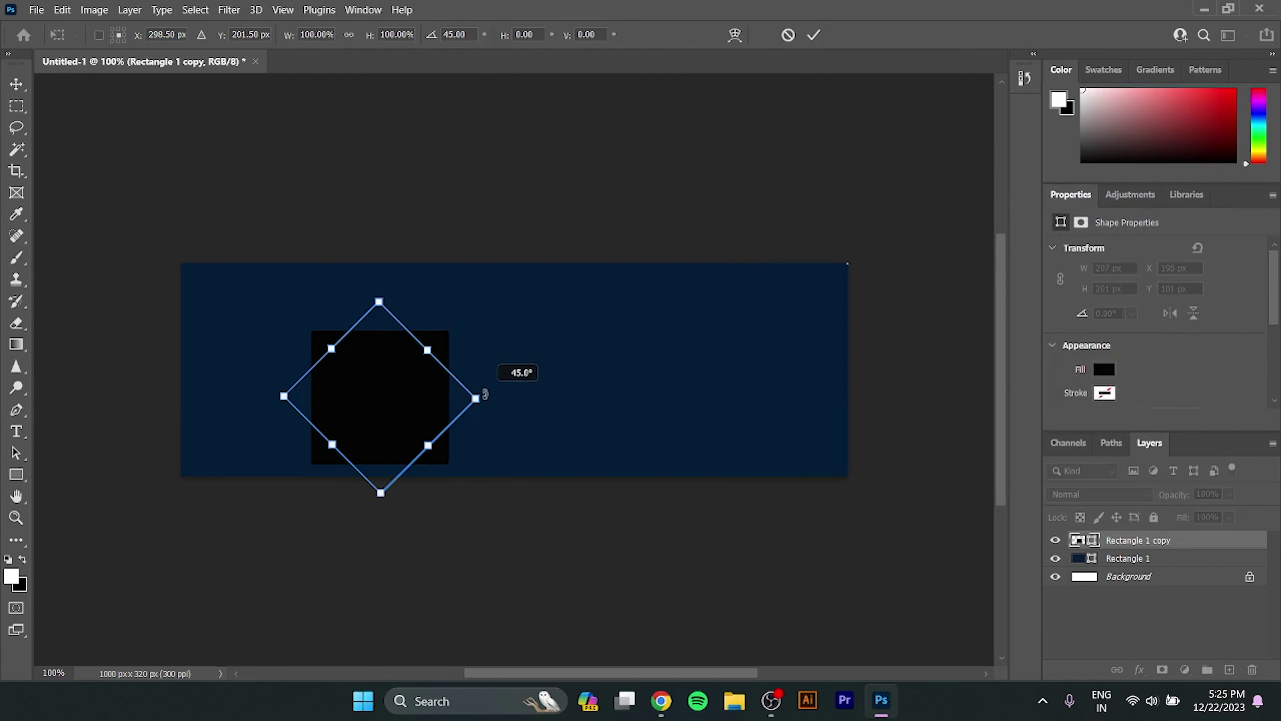
drag(471, 398, 467, 402)
mouse_move(369, 363)
mouse_down()
mouse_move(795, 290)
mouse_move(786, 297)
mouse_up()
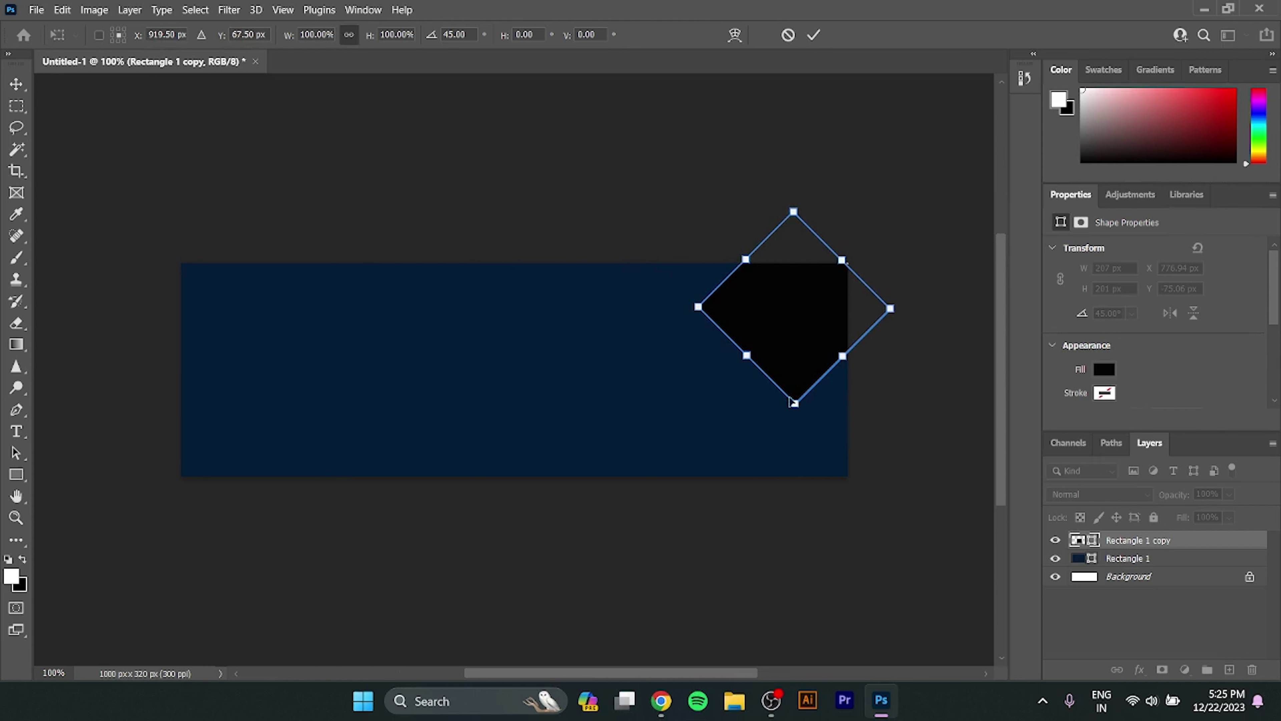
drag(800, 409, 787, 432)
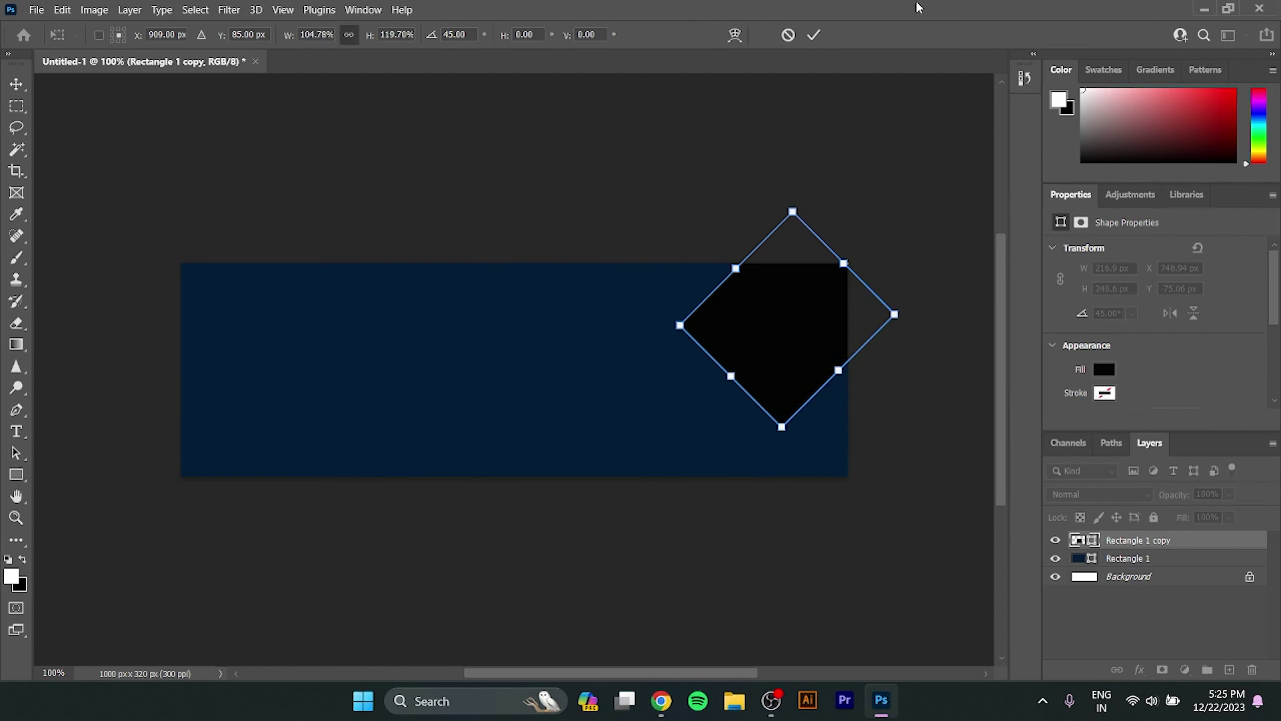
click(814, 34)
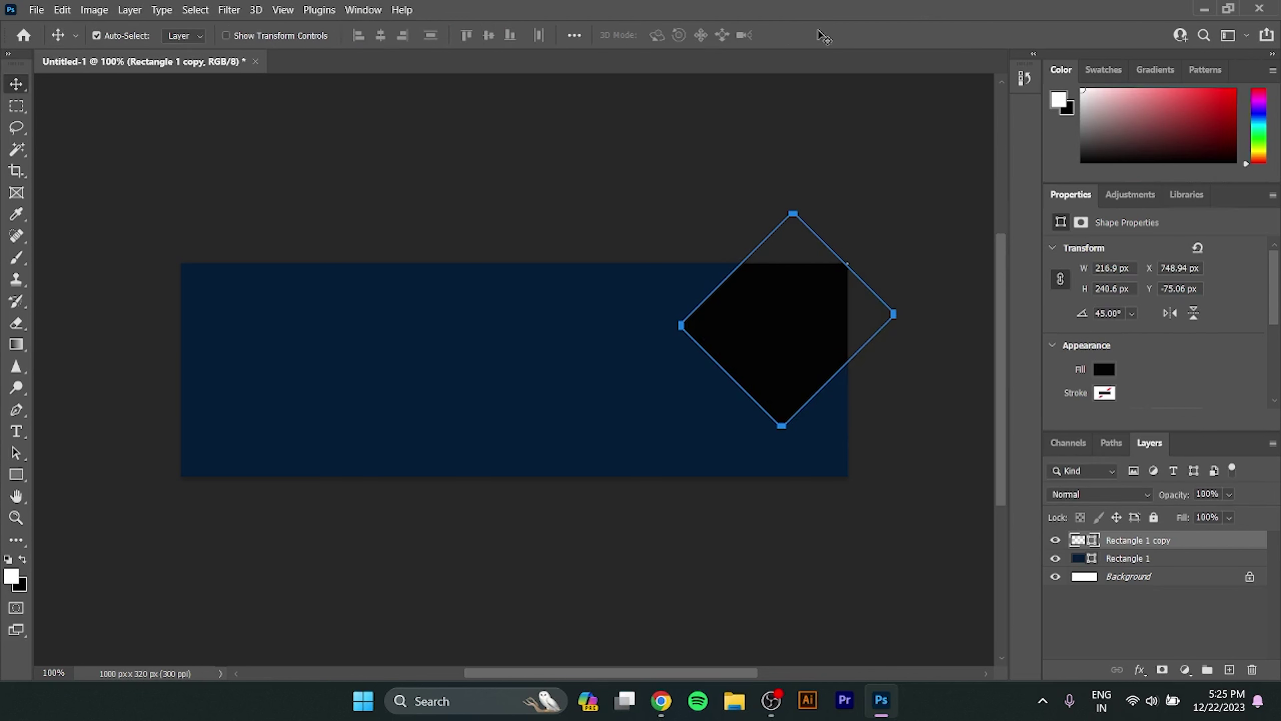
click(919, 225)
mouse_move(829, 360)
mouse_down()
mouse_move(793, 354)
mouse_move(816, 346)
mouse_up()
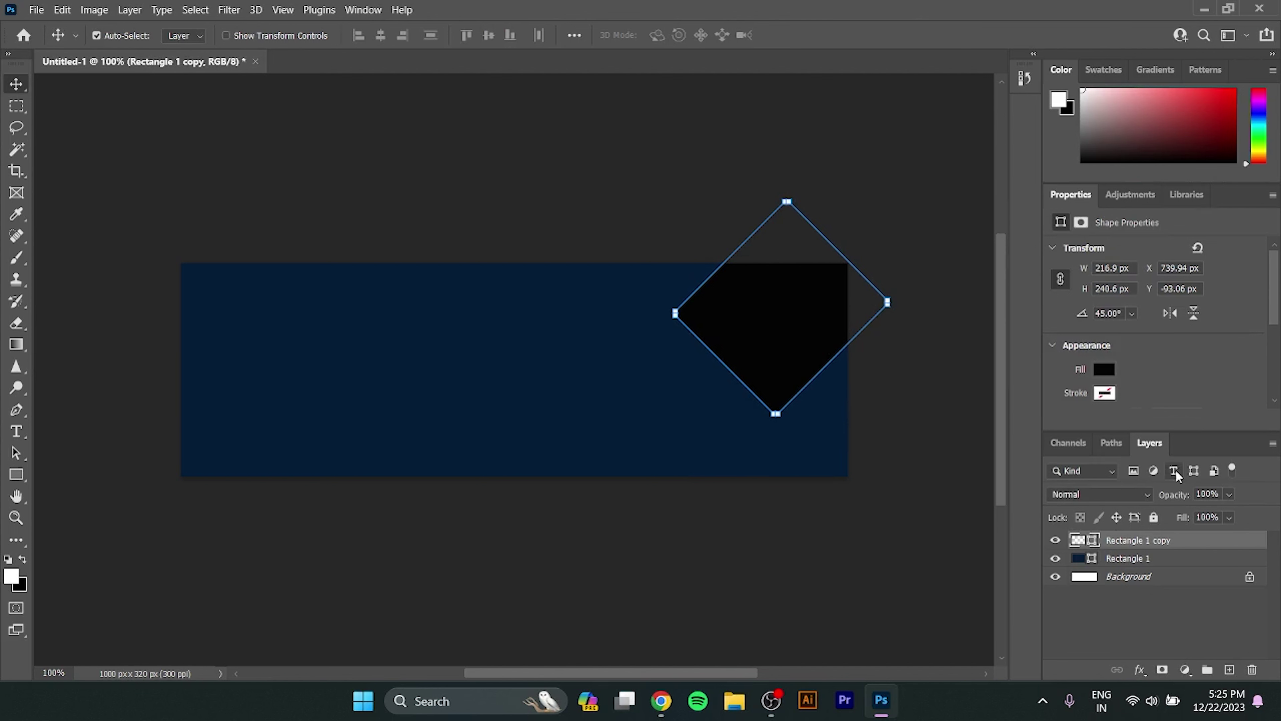
- Duplicate the diamond as Rectangle 1 copy 2 with no fill and a 7 px white outline
key(ctrl)
key(ctrl+j)
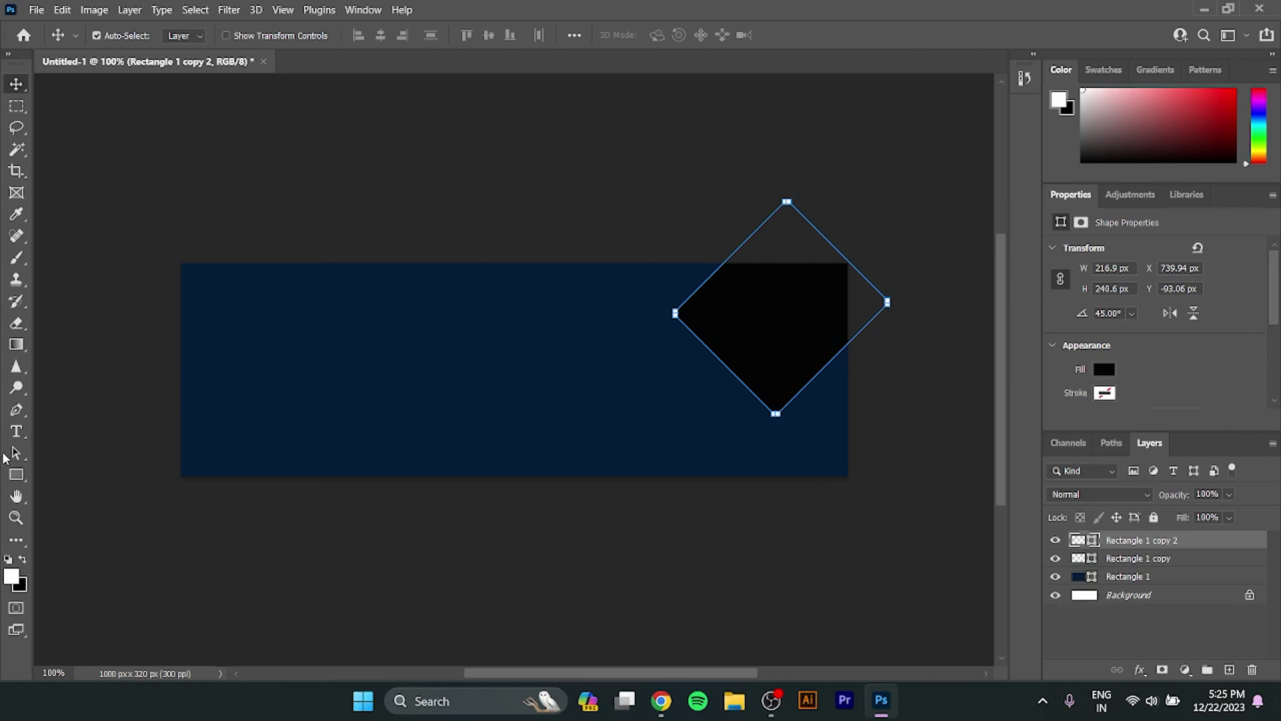
click(16, 475)
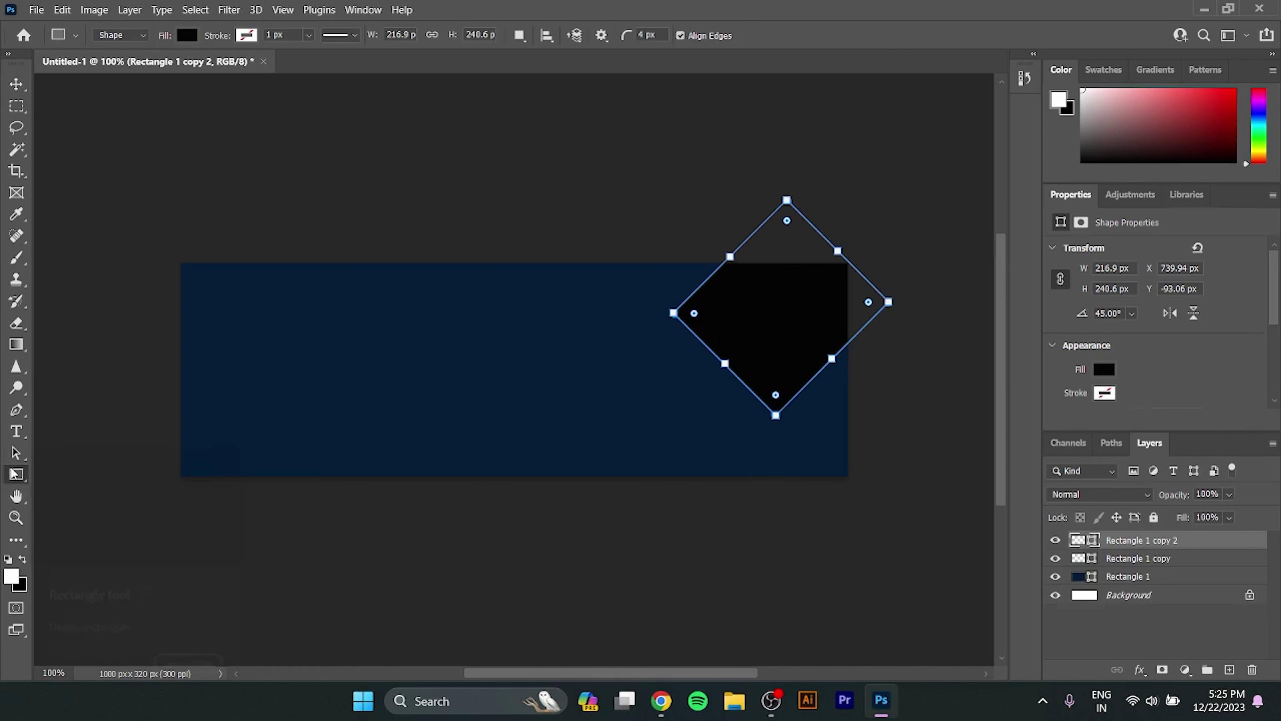
click(187, 36)
click(90, 67)
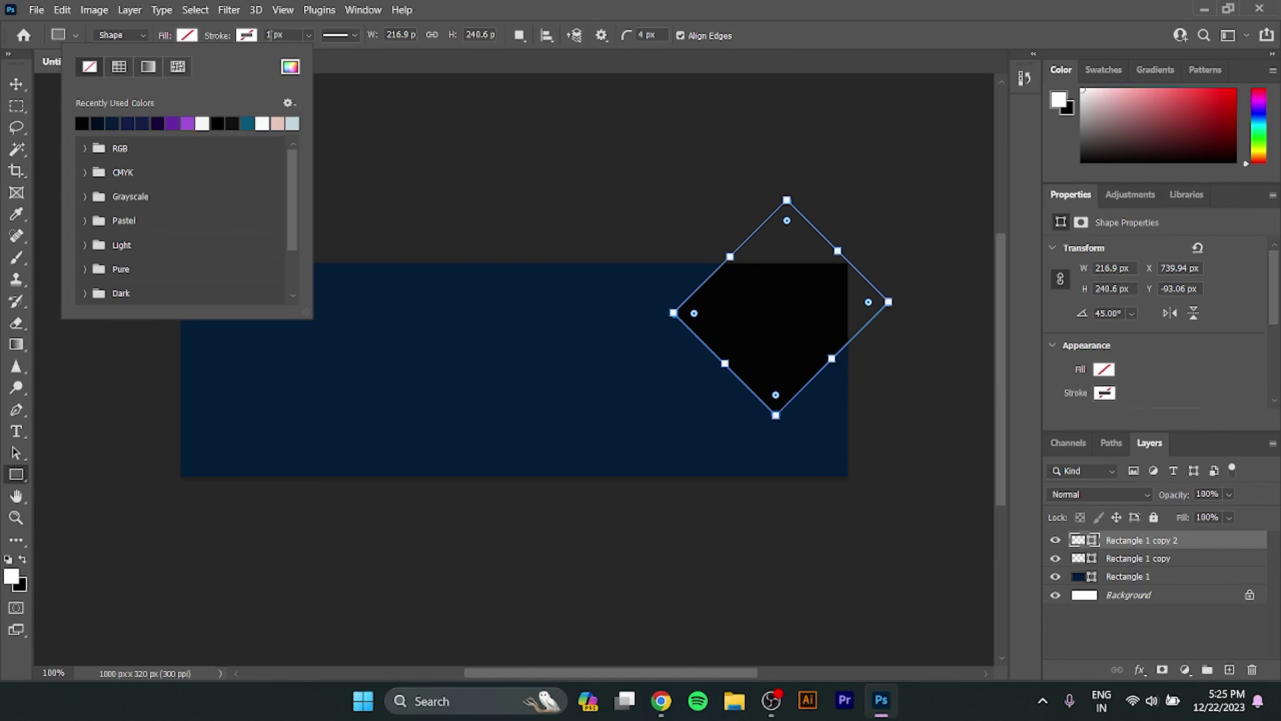
click(245, 36)
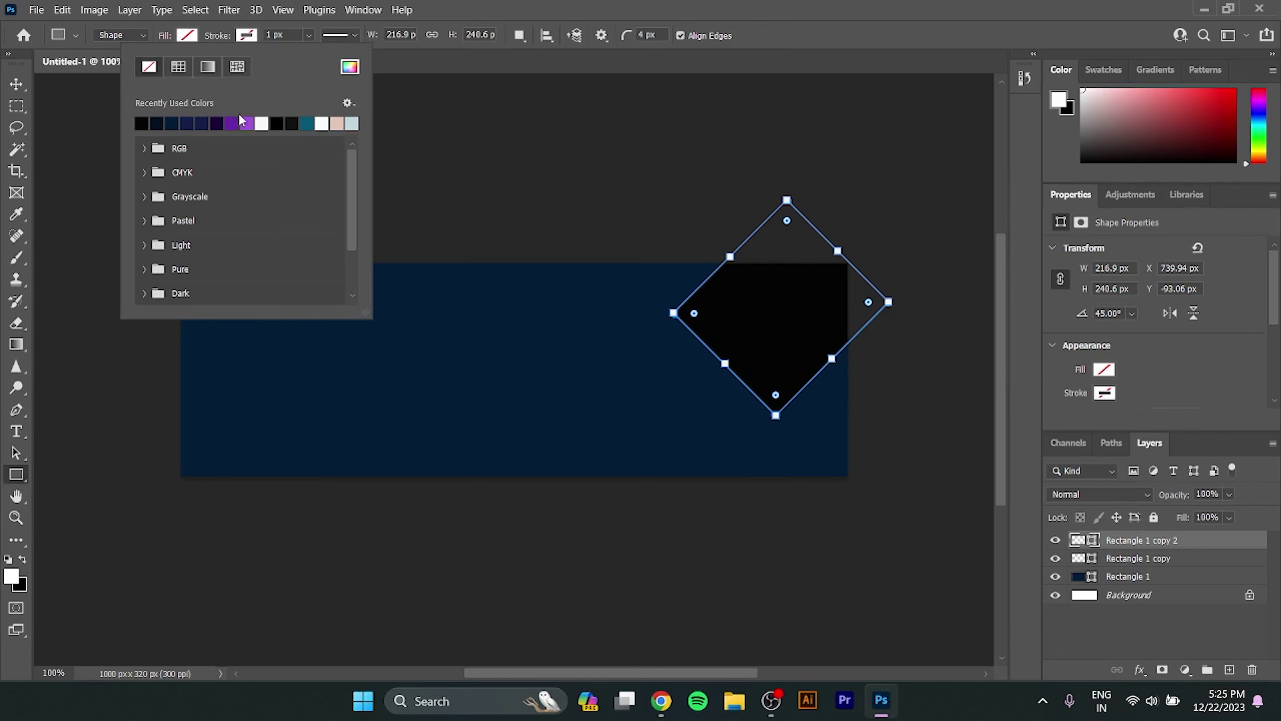
click(276, 123)
click(272, 34)
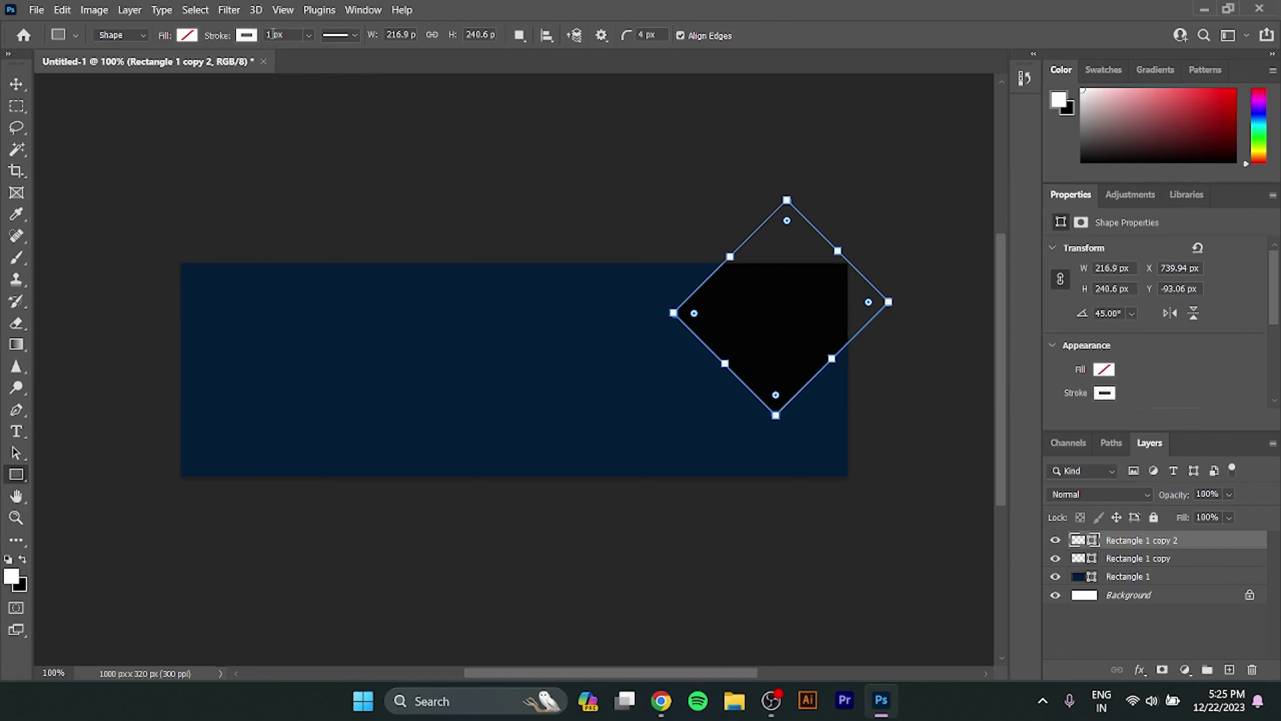
key(BackSpace)
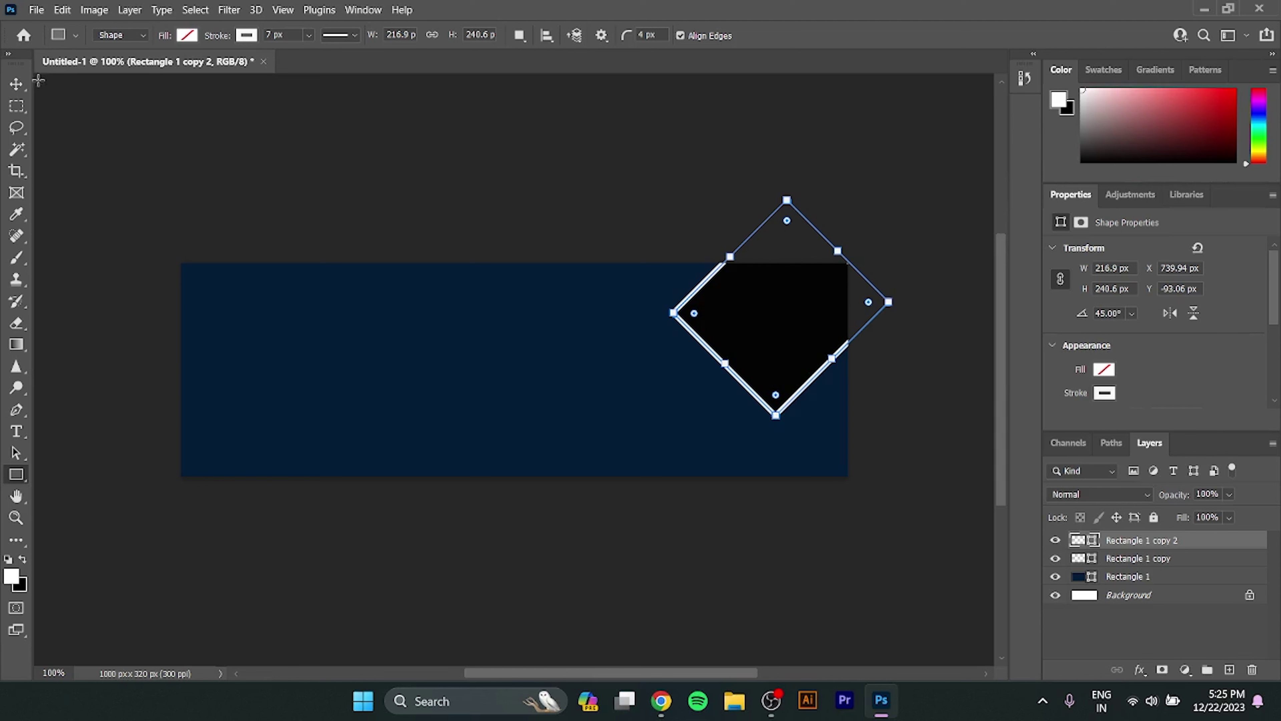
click(16, 84)
click(346, 205)
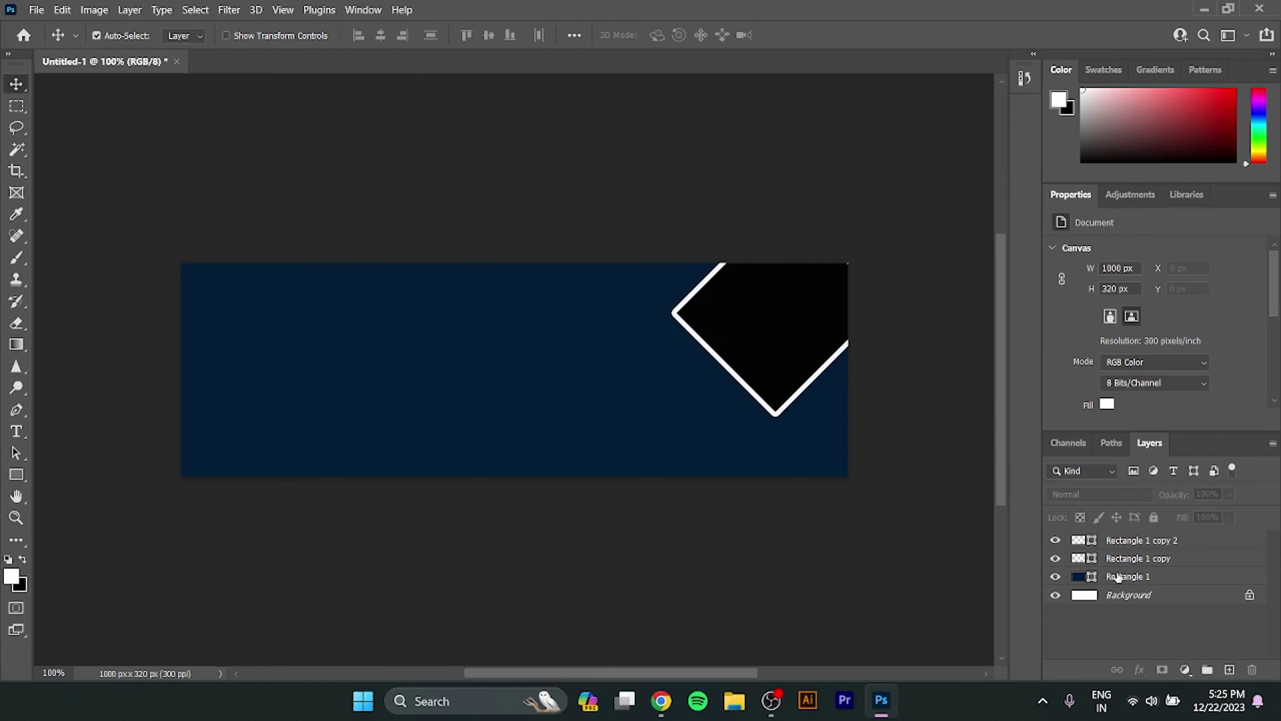
- Rename the navy background layer Rectangle 1 to bg
click(1055, 576)
double_click(1126, 576)
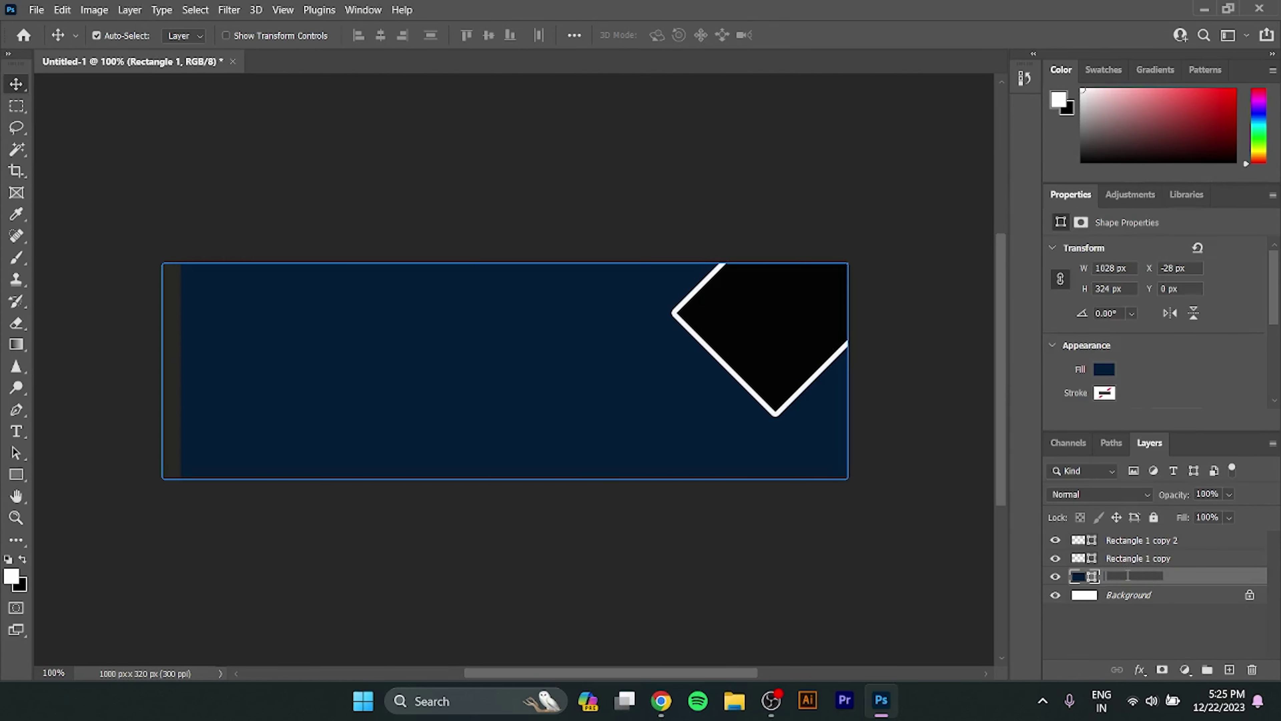
text(bg)
key(Return)
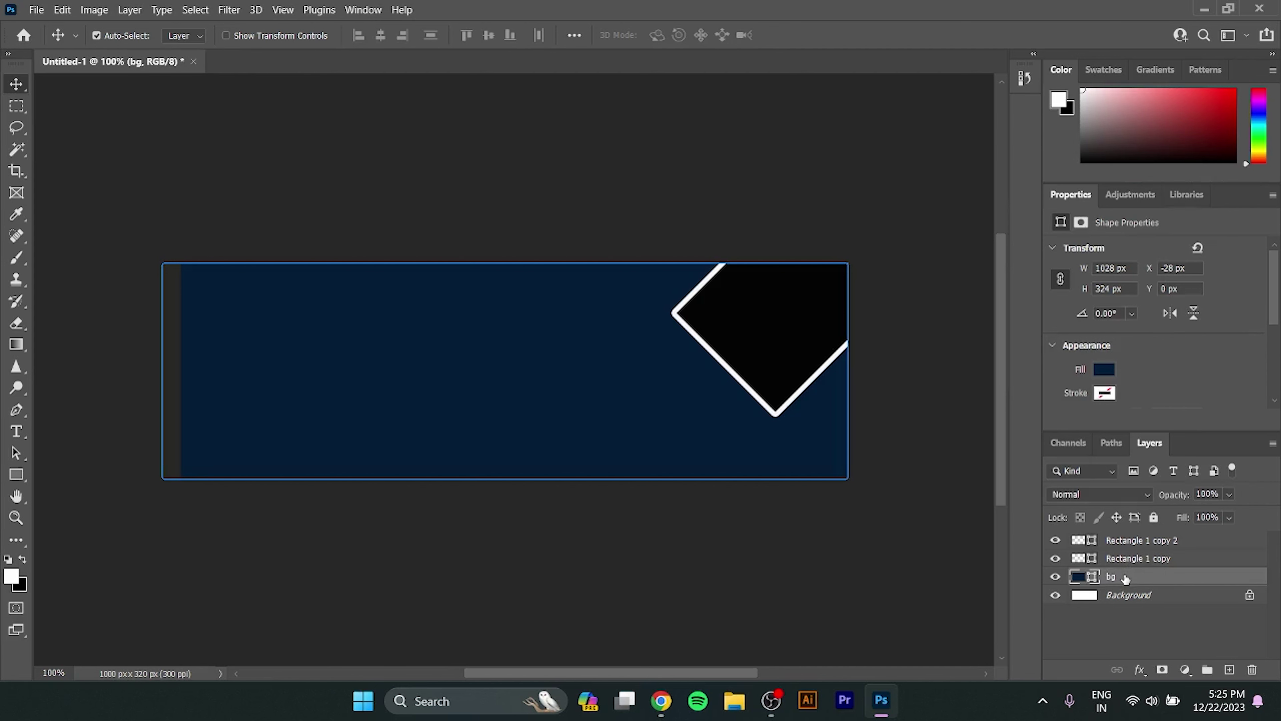
- Scale the black and outlined diamonds together to about 106%, 340.41×340.41 px
click(1160, 558)
click(1160, 540)
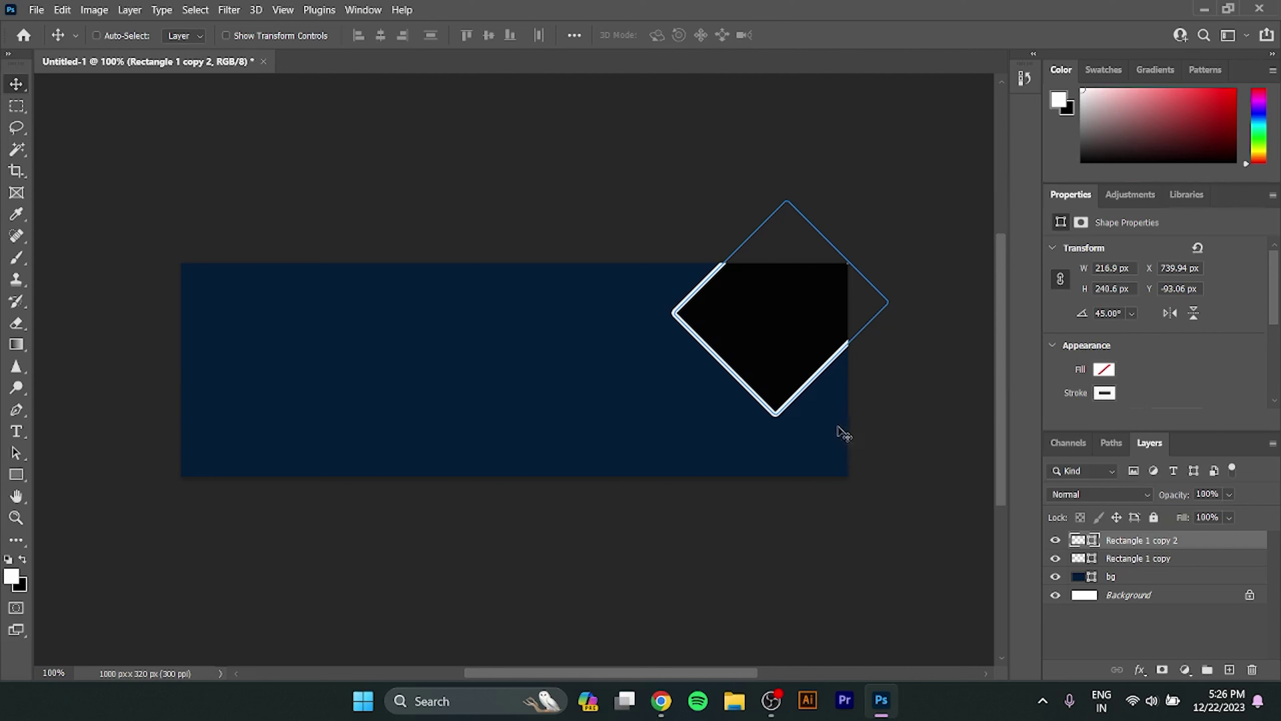
key(ctrl)
ctrl+click(1168, 541)
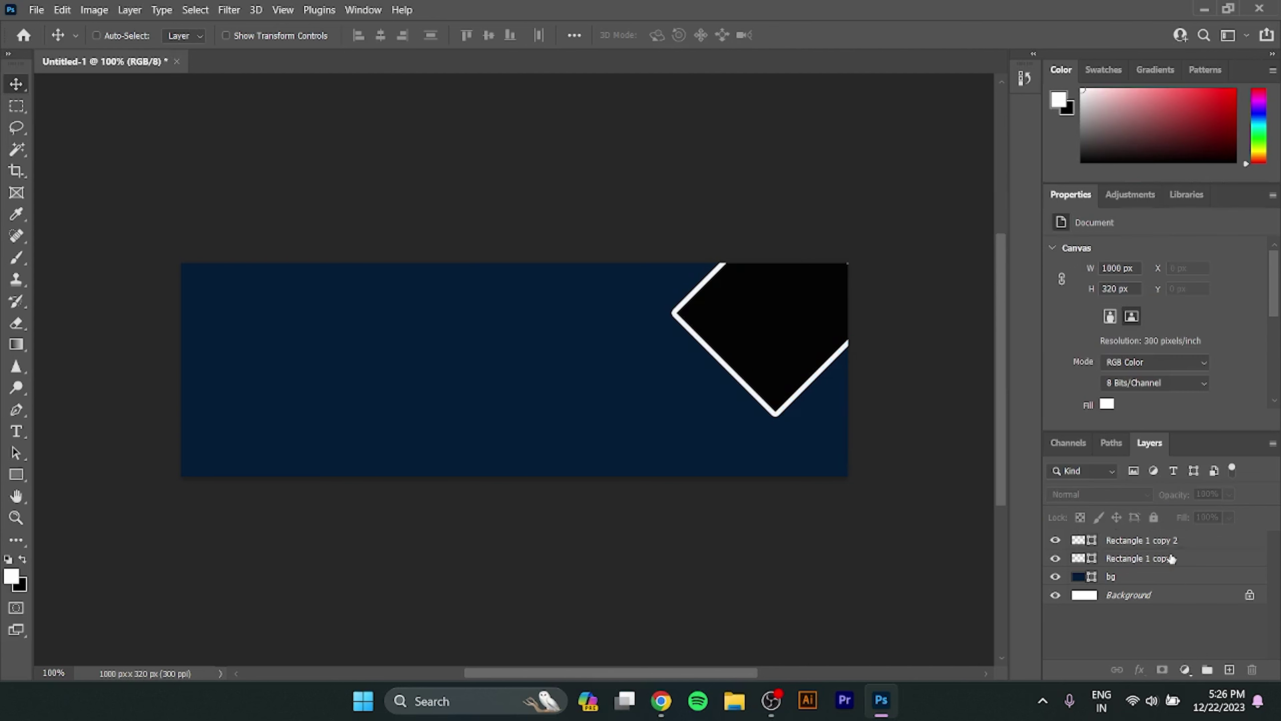
ctrl+click(1170, 555)
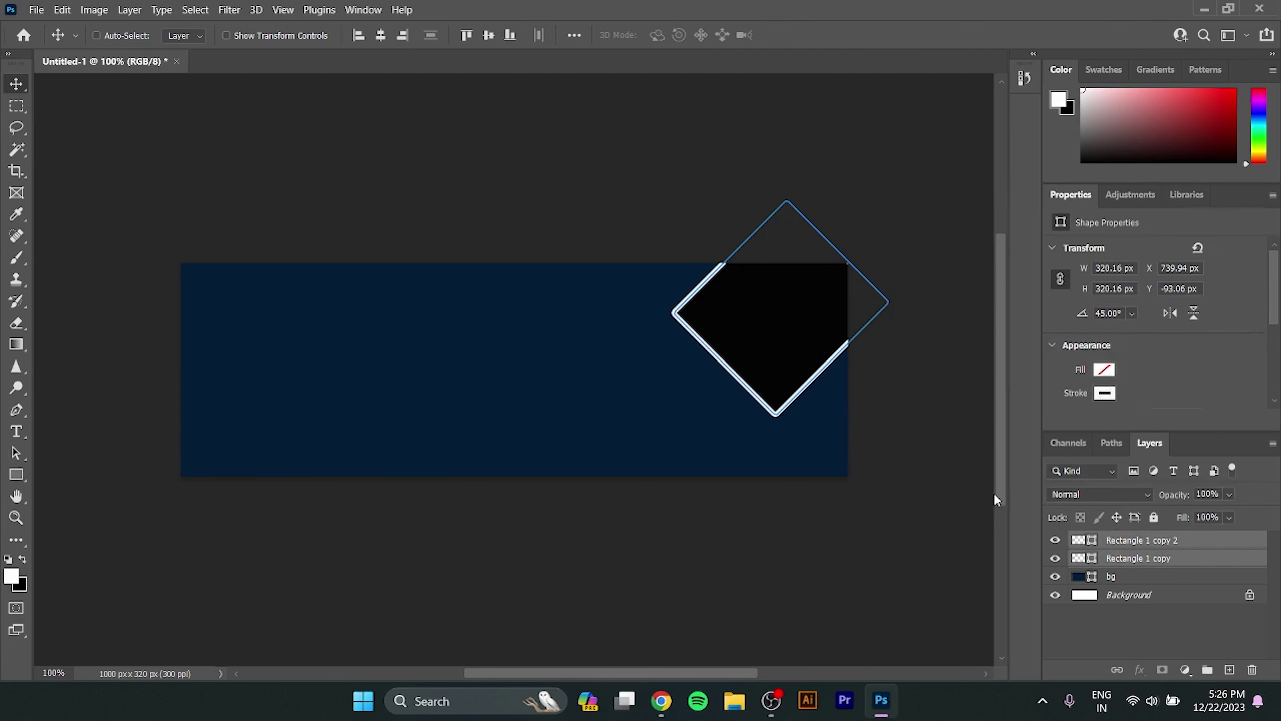
key(ctrl+t)
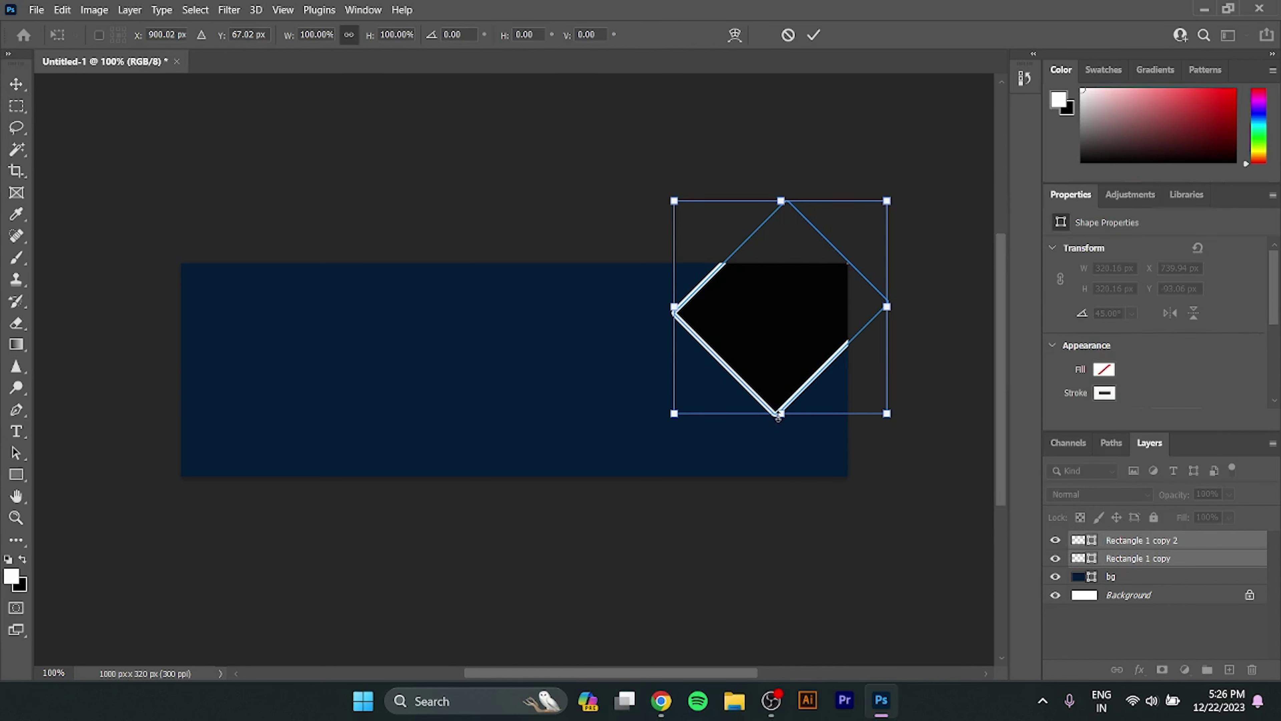
drag(778, 415, 777, 429)
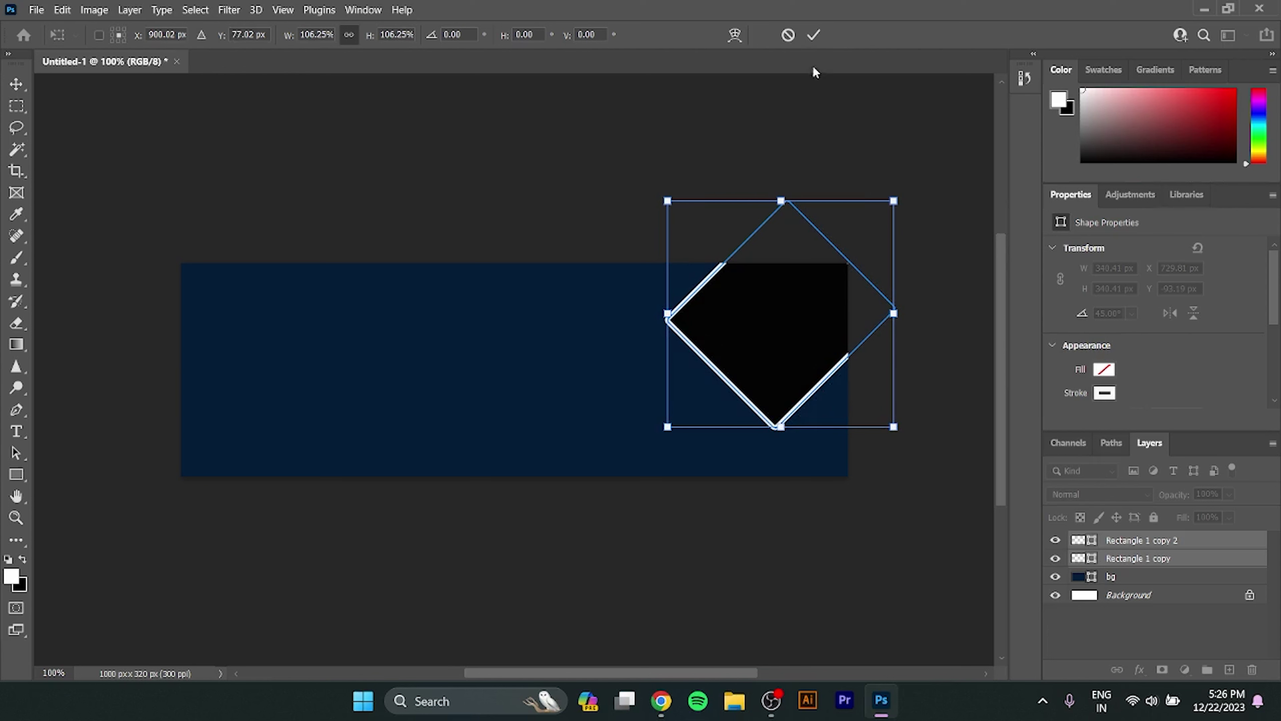
click(814, 35)
key(t)
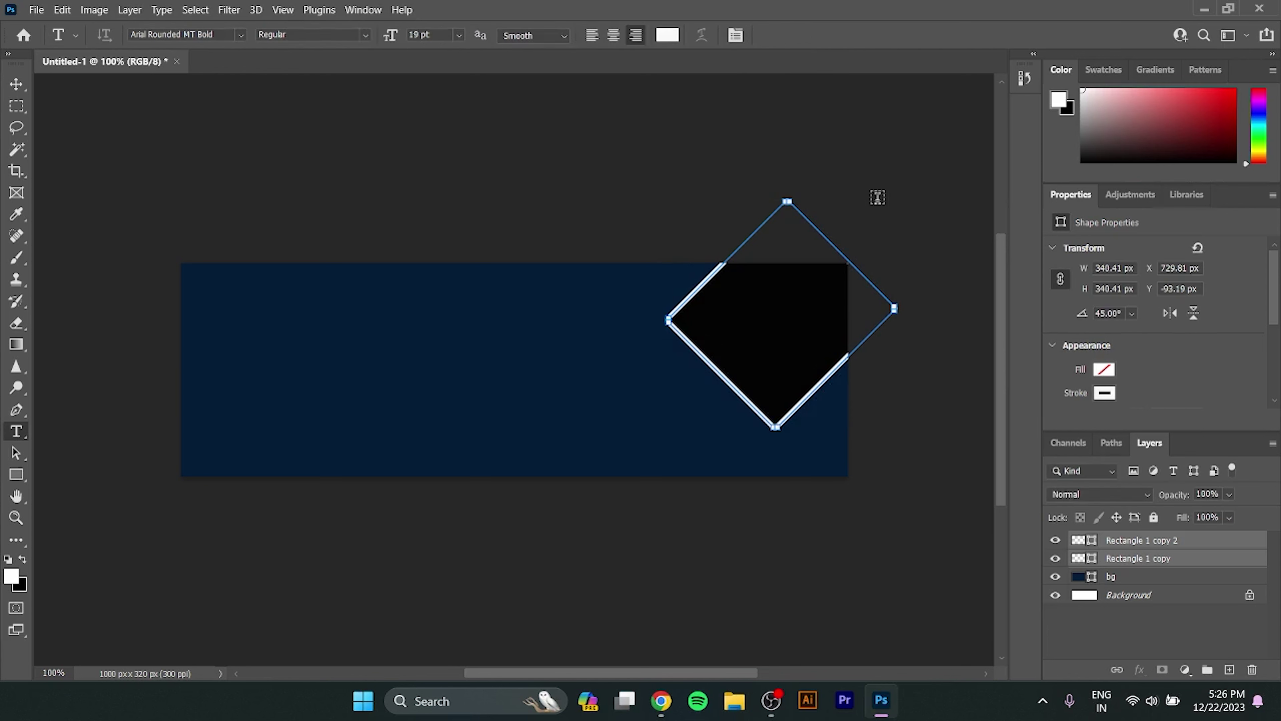
click(20, 84)
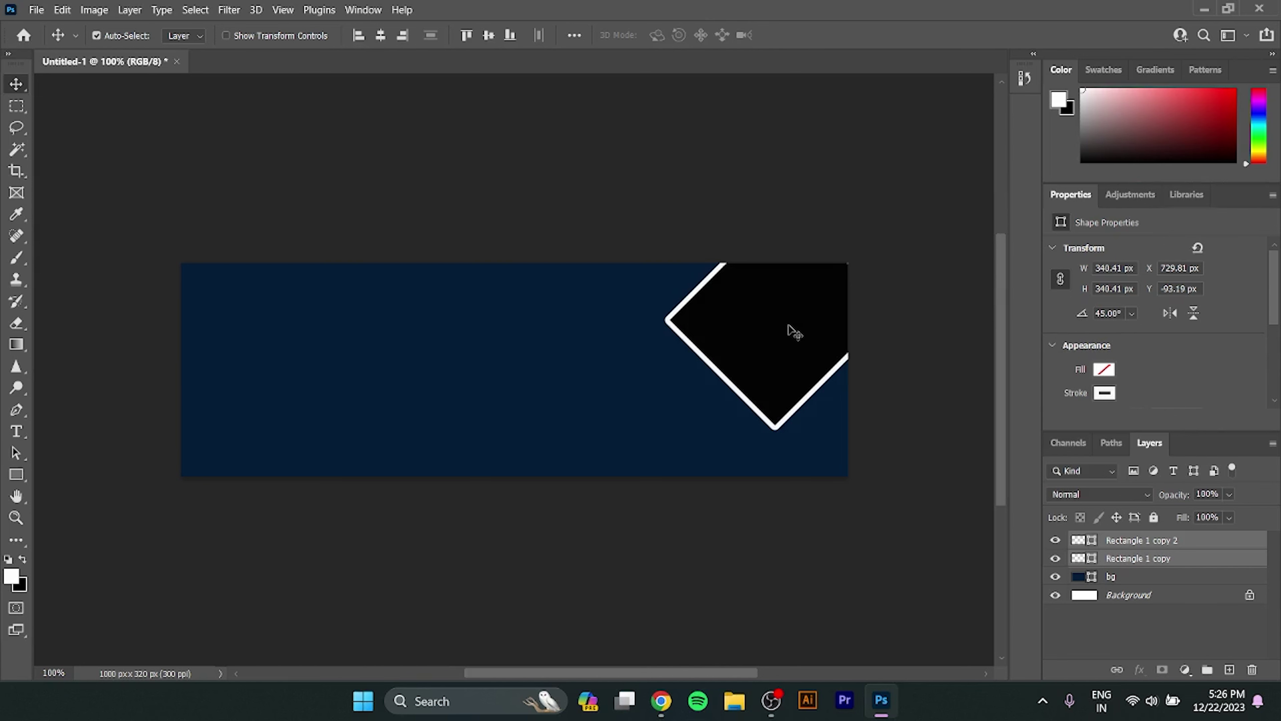
- Add a black diamond copy scaled to about 81%, below-left of the outlined diamond
alt+drag(792, 330, 668, 463)
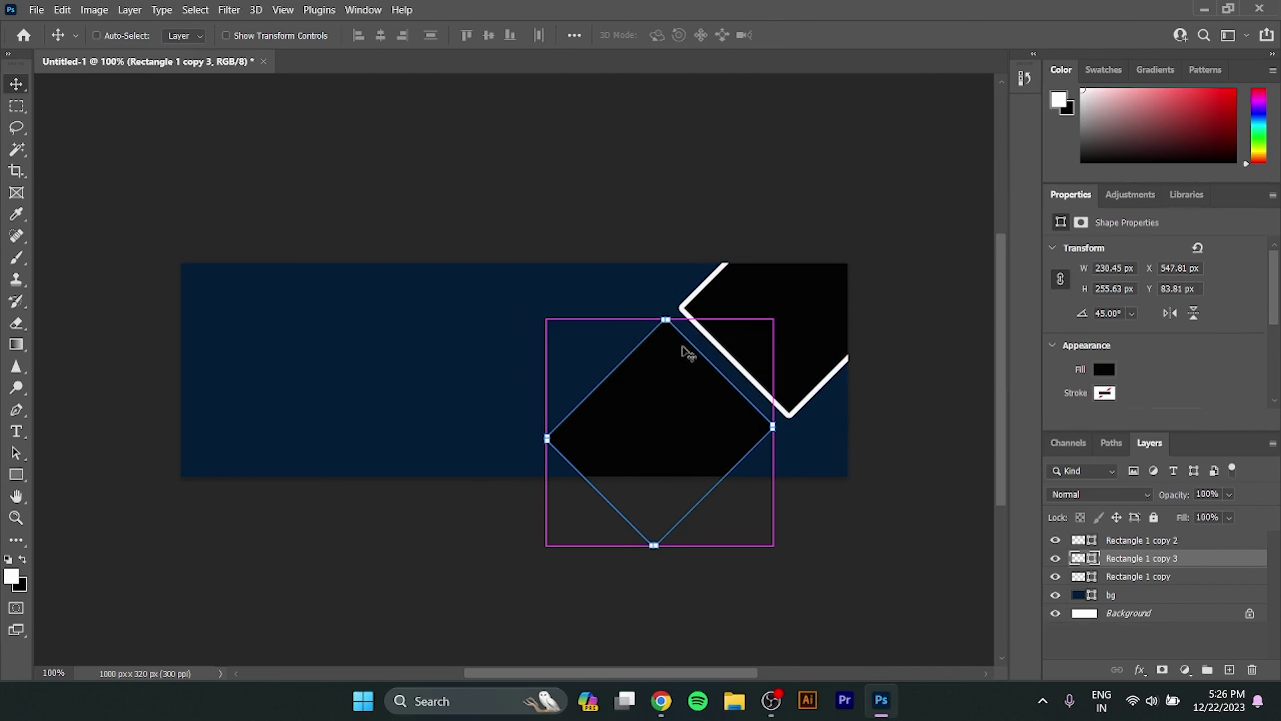
key(ctrl+t)
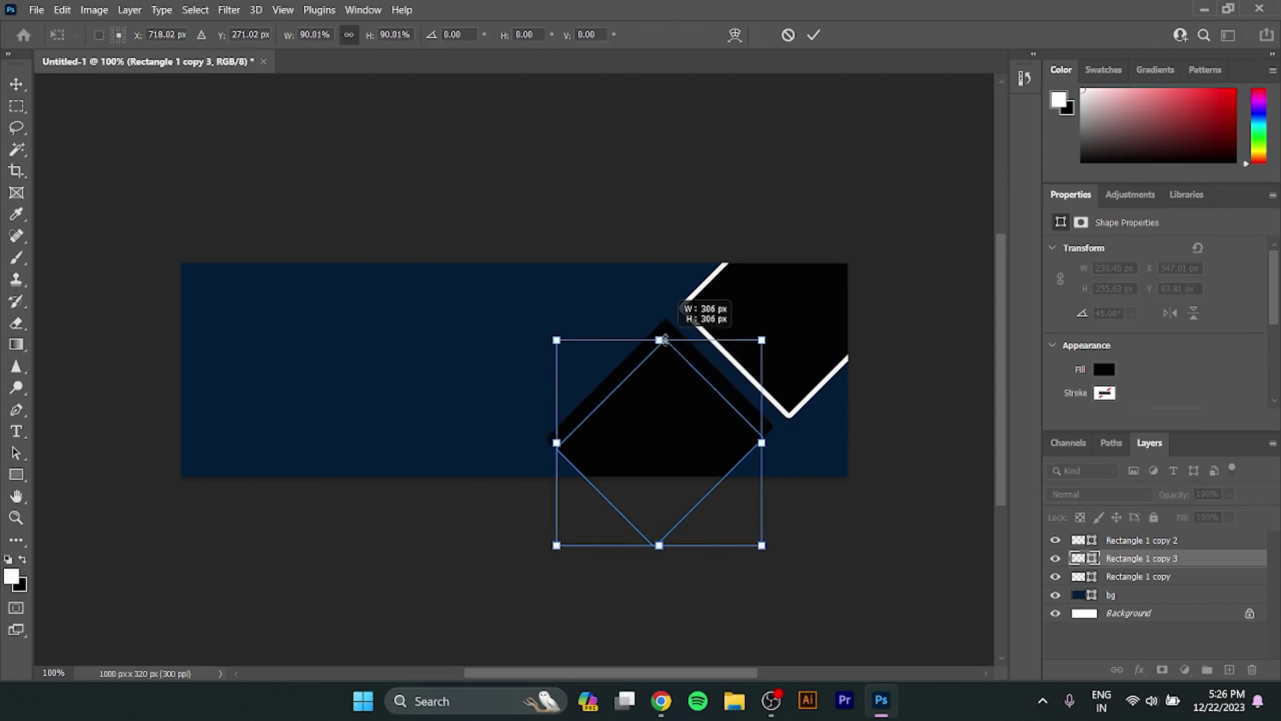
drag(660, 318, 660, 361)
mouse_move(672, 481)
mouse_down()
mouse_move(684, 441)
mouse_move(679, 453)
mouse_move(690, 450)
mouse_up()
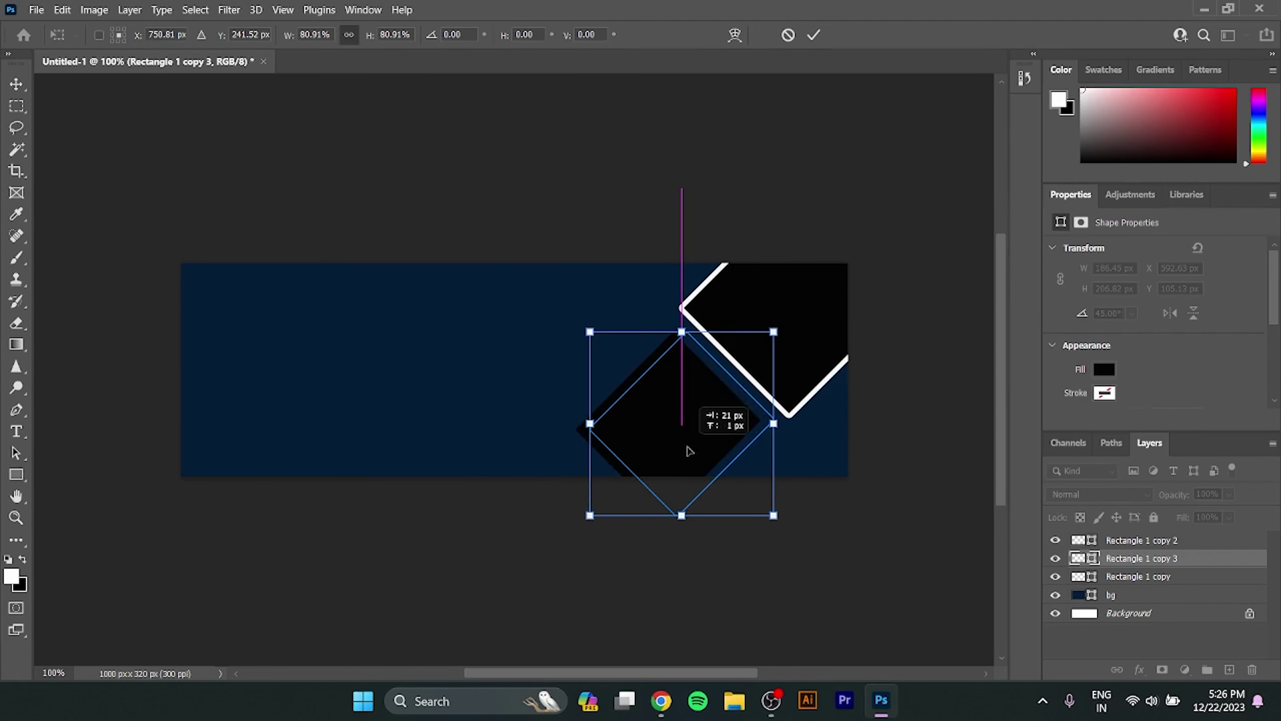
click(814, 35)
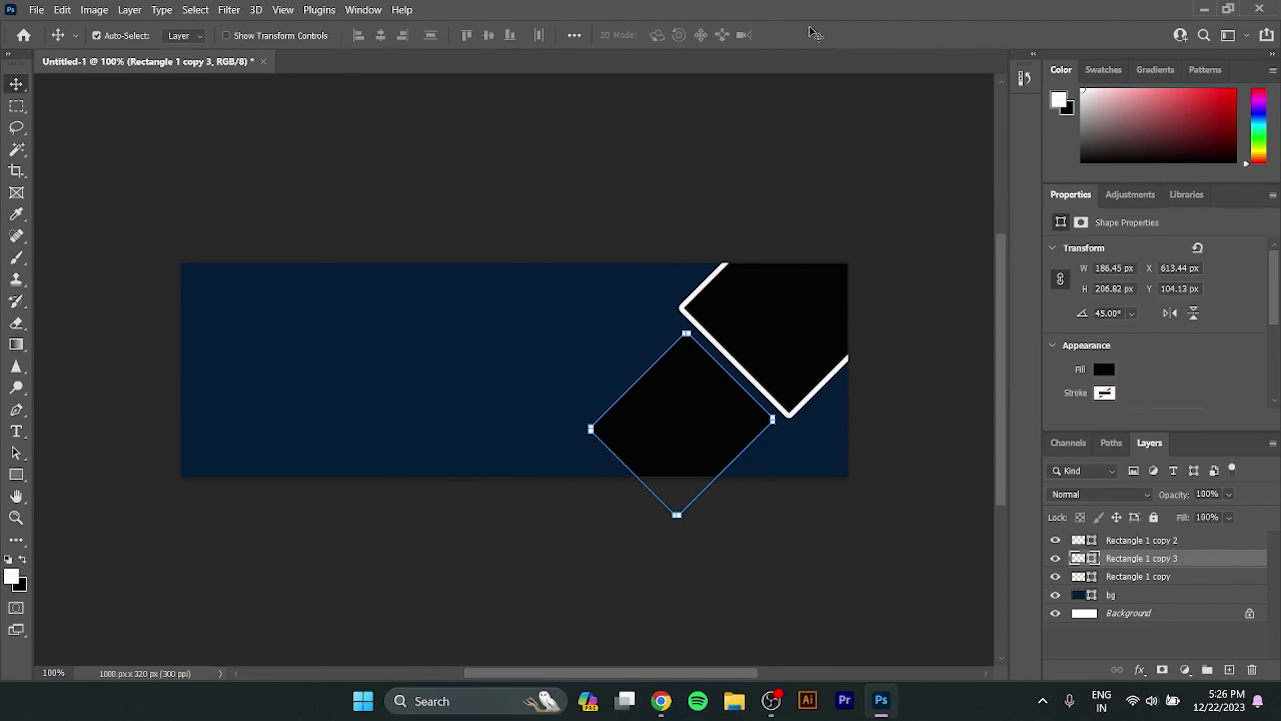
click(838, 108)
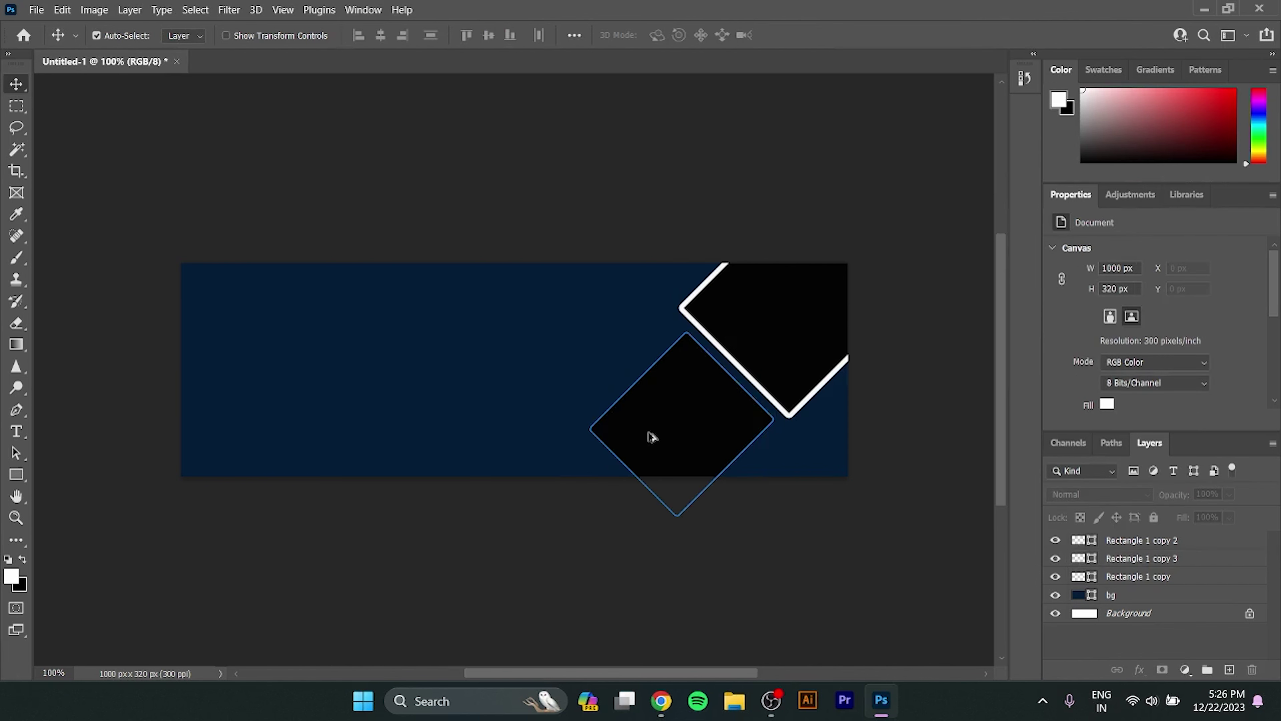
- Add a half-size black diamond copy just left of the large diamonds
drag(652, 438, 487, 376)
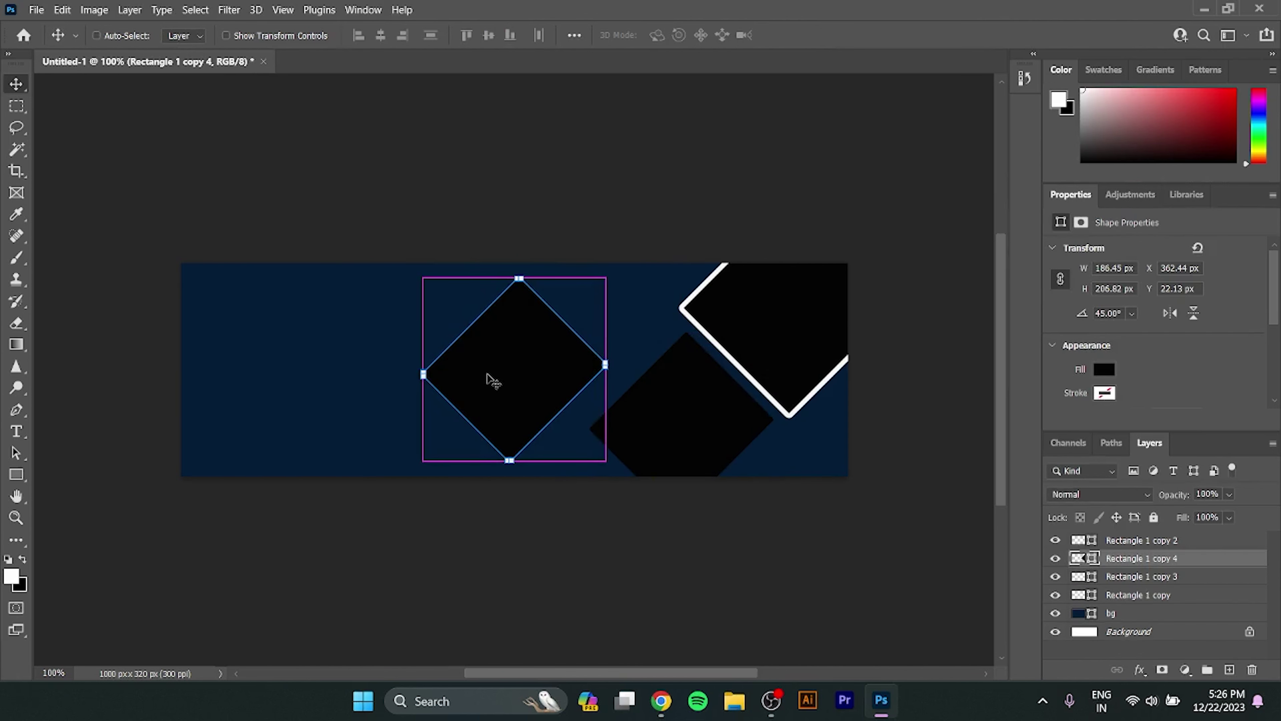
key(ctrl+t)
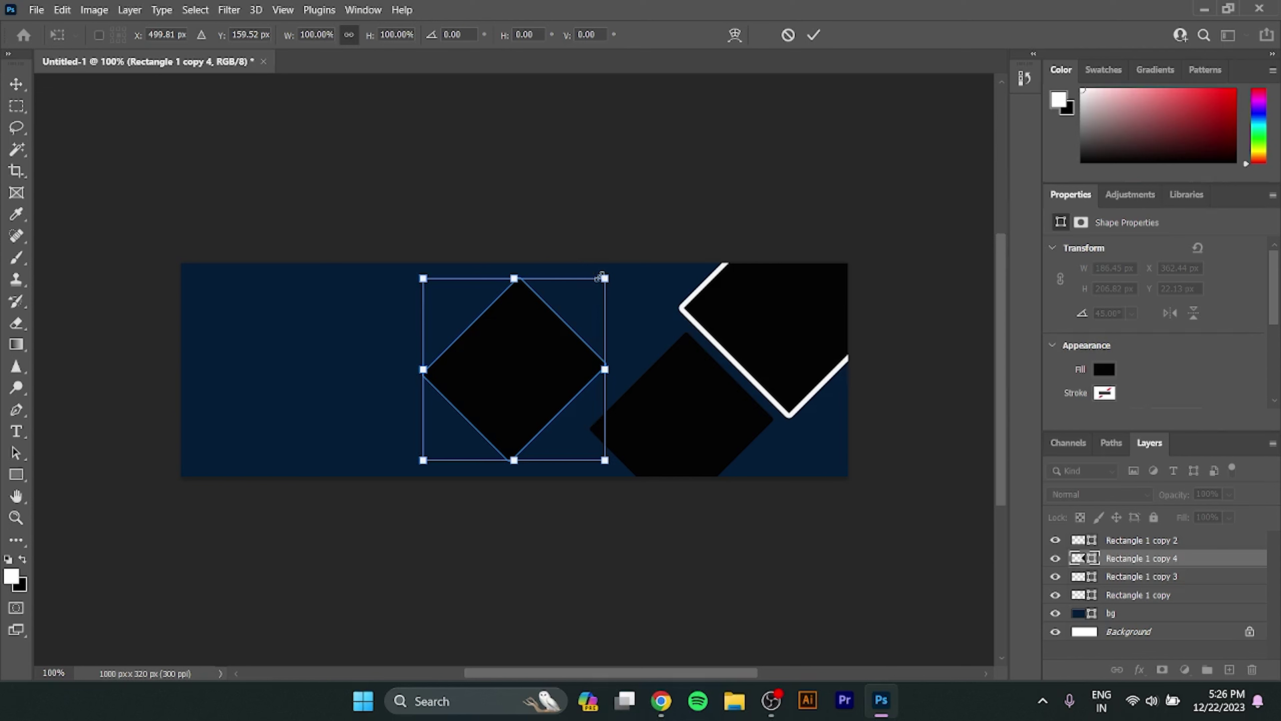
mouse_move(602, 276)
mouse_down()
mouse_move(513, 363)
mouse_move(532, 351)
mouse_up()
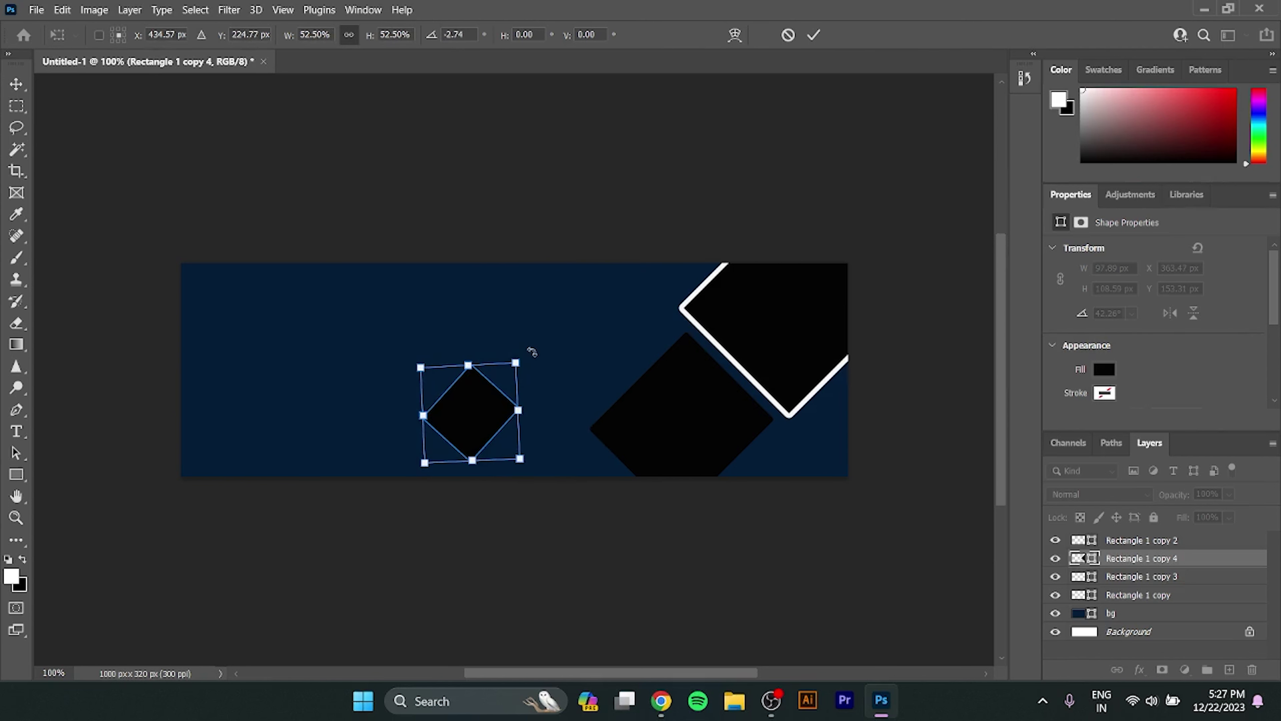
drag(452, 426, 582, 367)
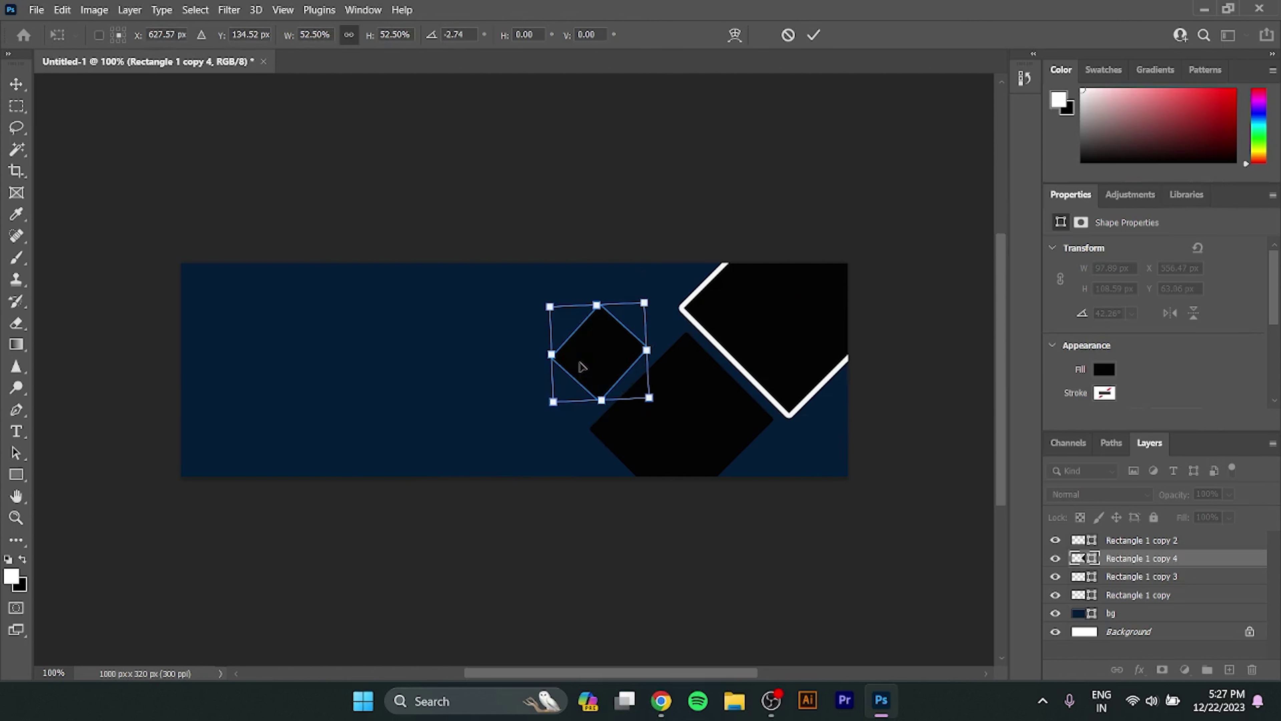
click(813, 34)
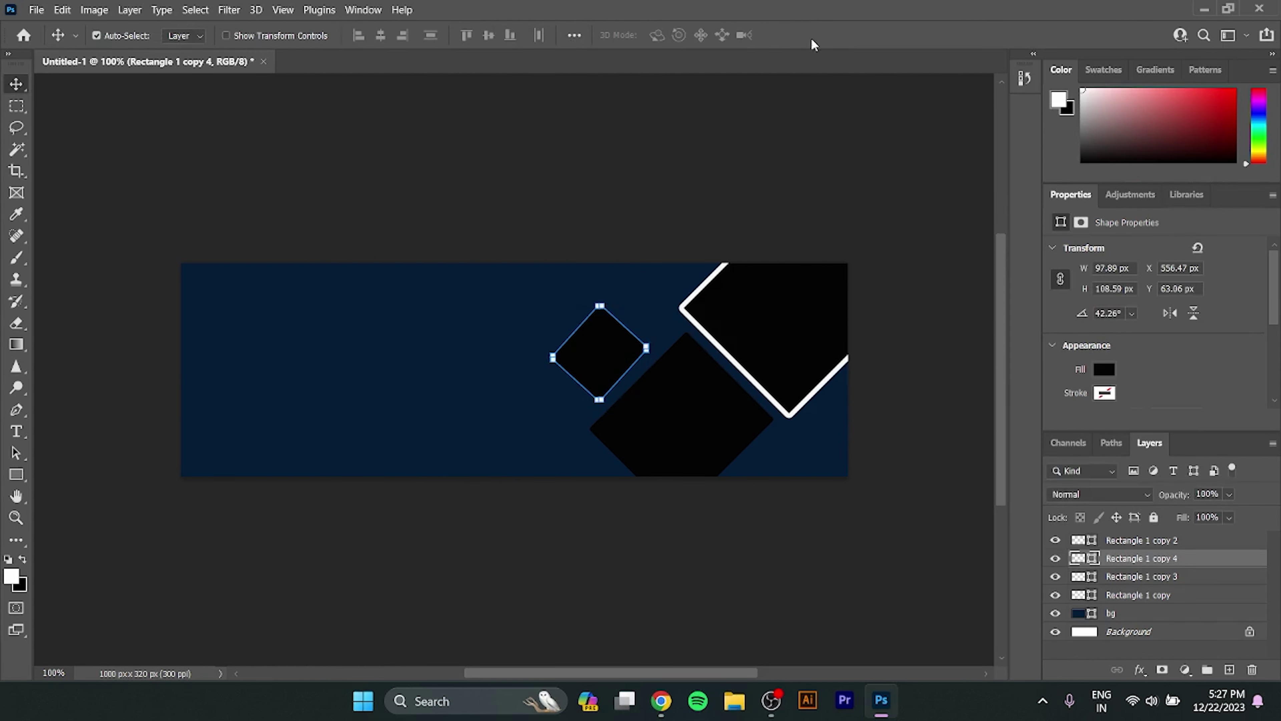
- Copy the small diamond to the banner's top edge and enlarge it to about 107%
click(661, 306)
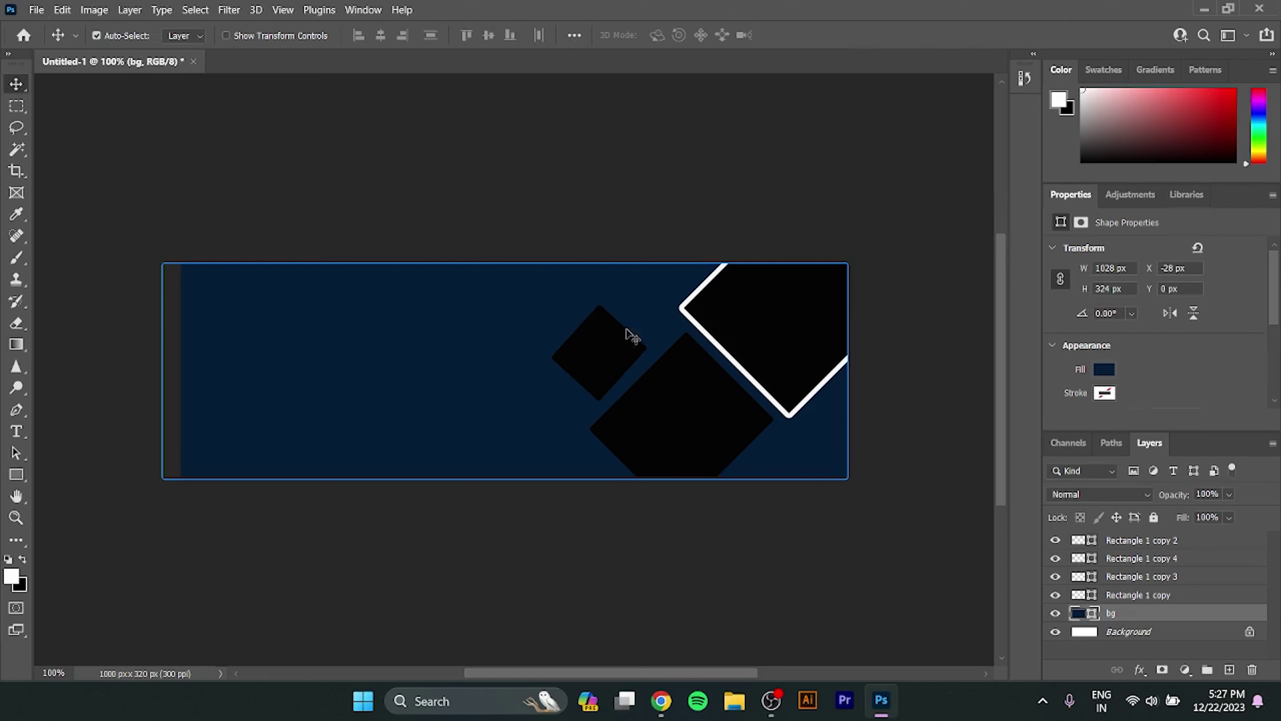
mouse_move(618, 346)
mouse_down()
mouse_move(691, 287)
mouse_move(652, 286)
mouse_move(665, 286)
mouse_up()
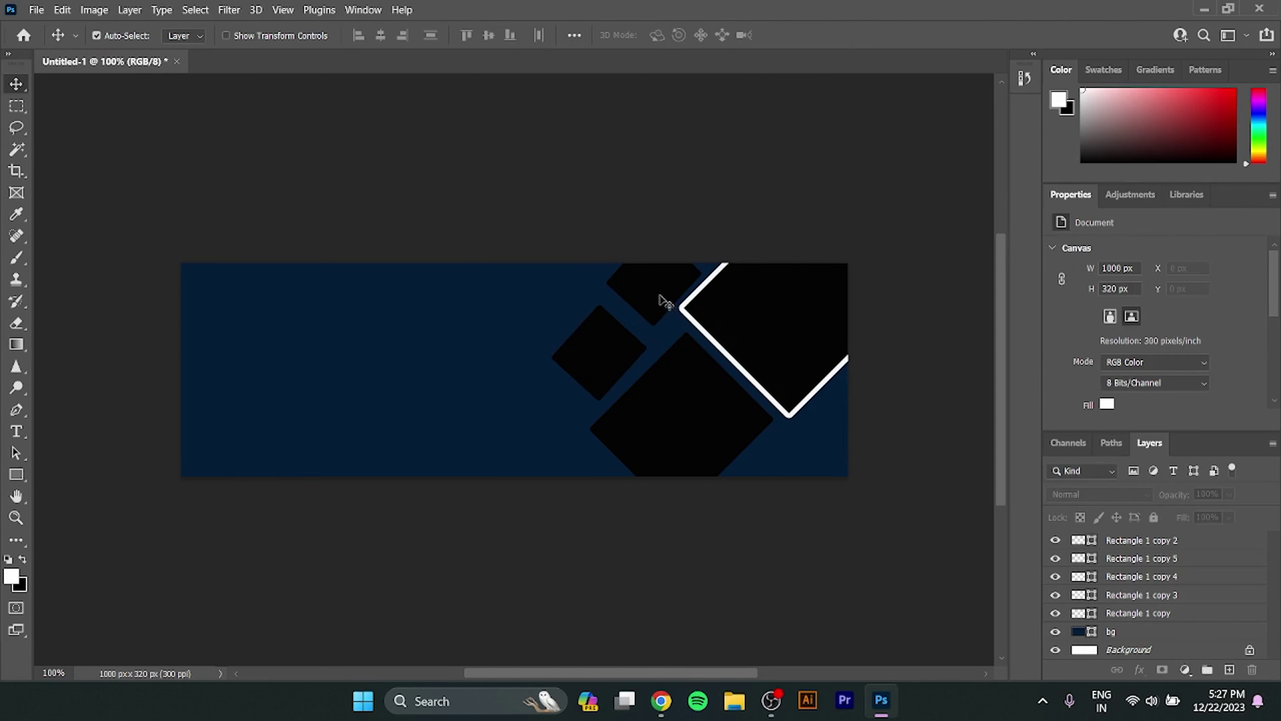
key(ctrl+t)
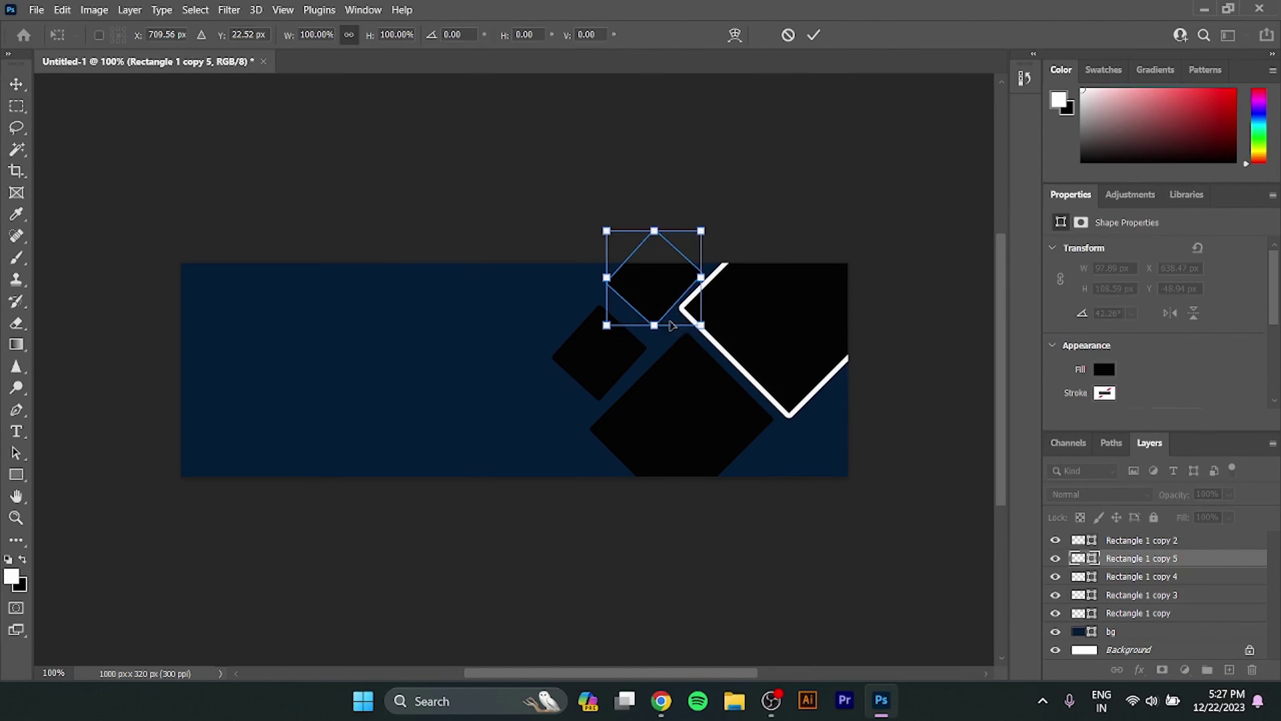
drag(654, 325, 653, 331)
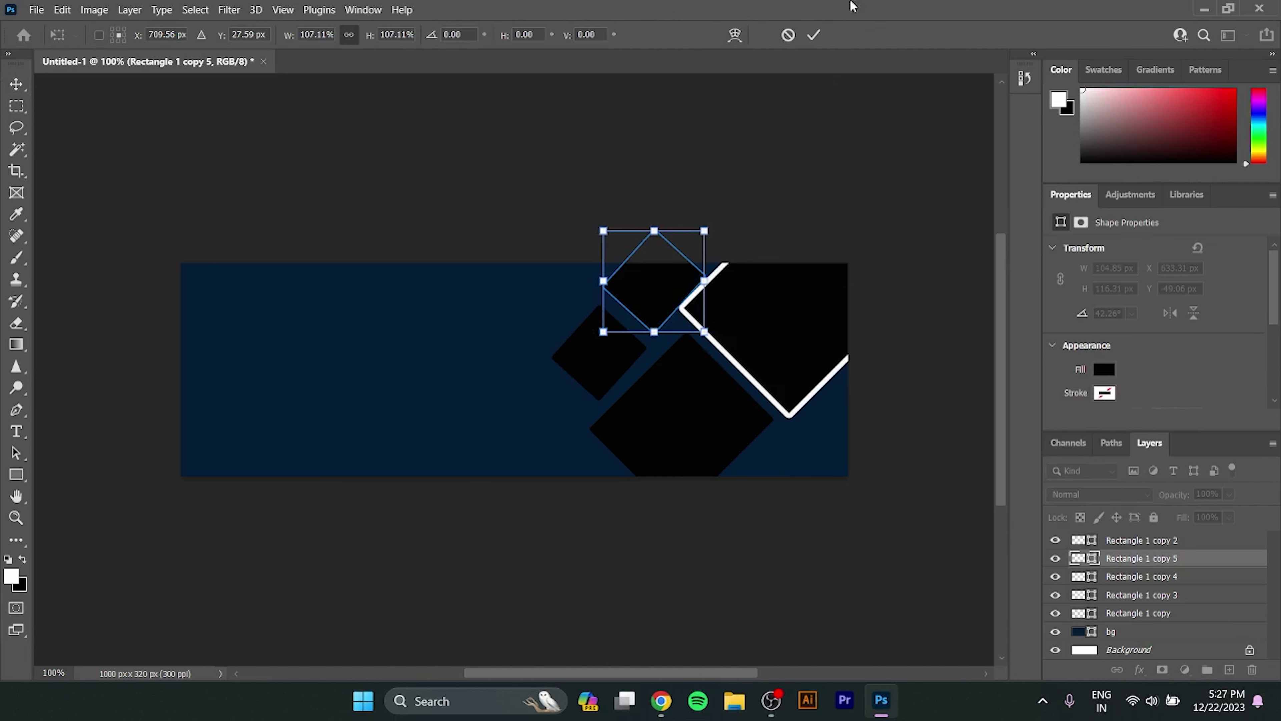
click(813, 34)
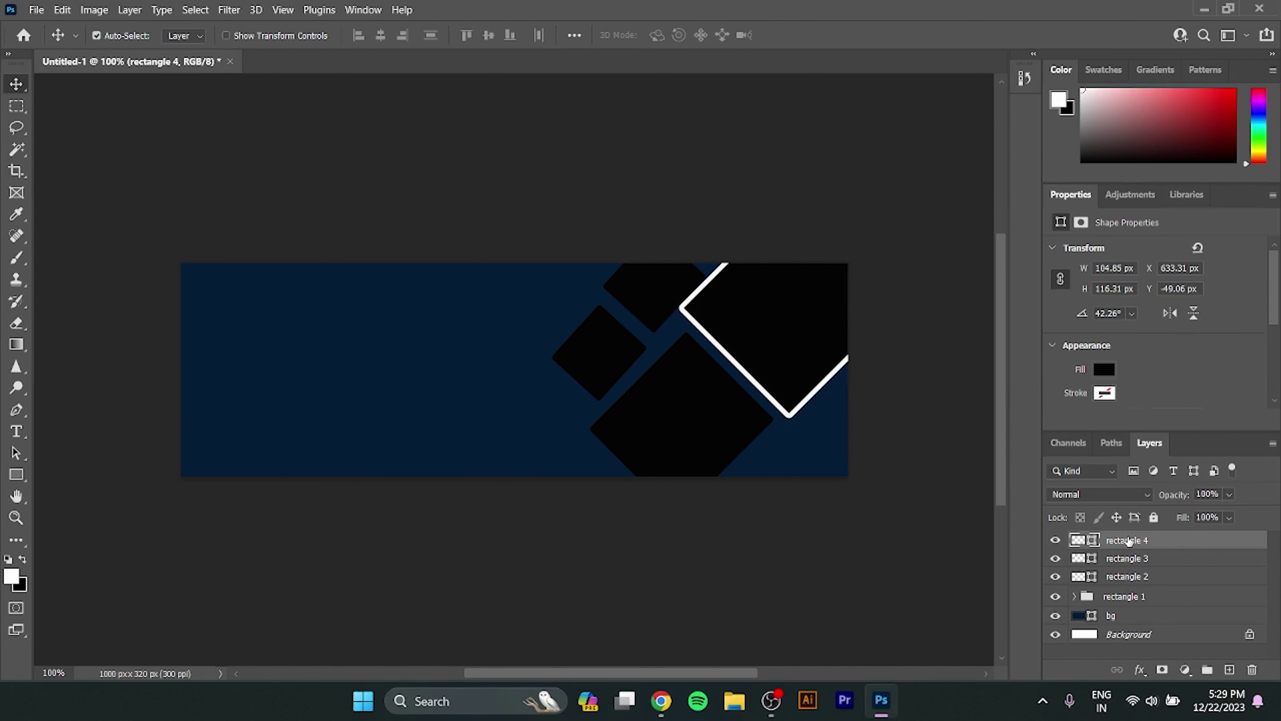
- Add a Gradient Overlay to rectangle 4 with a dark left colour stop
double_click(1204, 541)
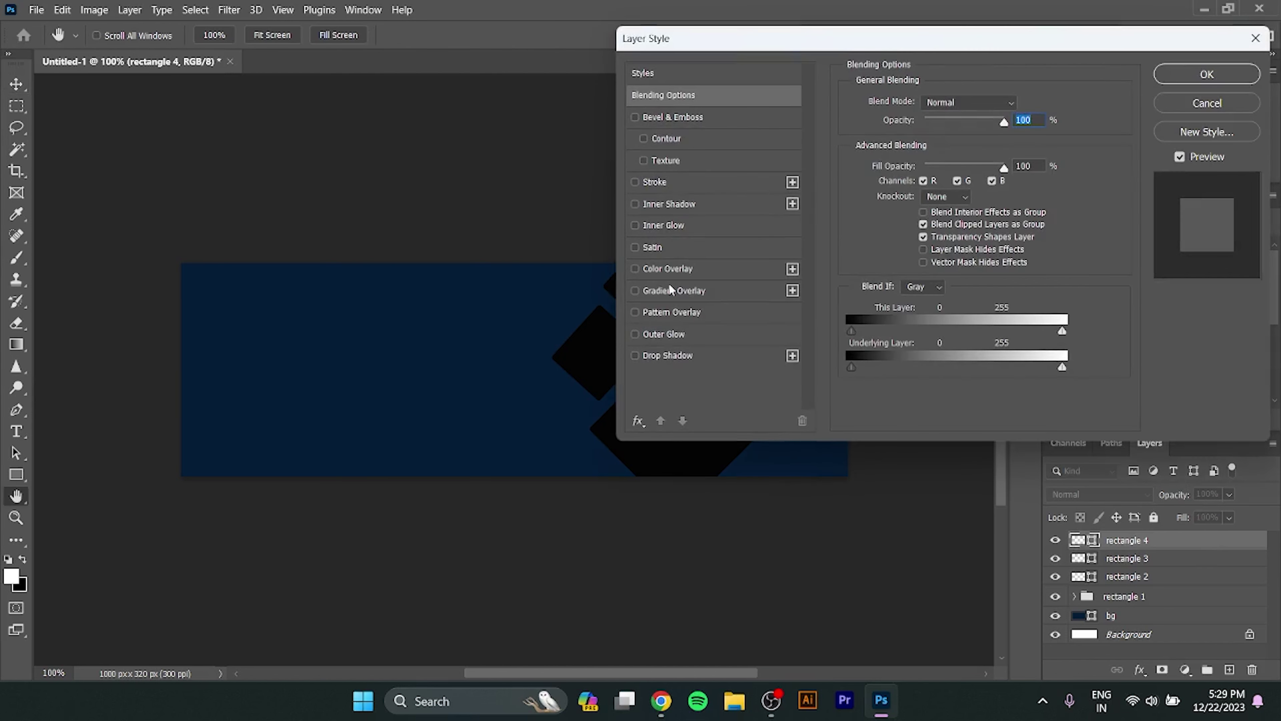
click(670, 290)
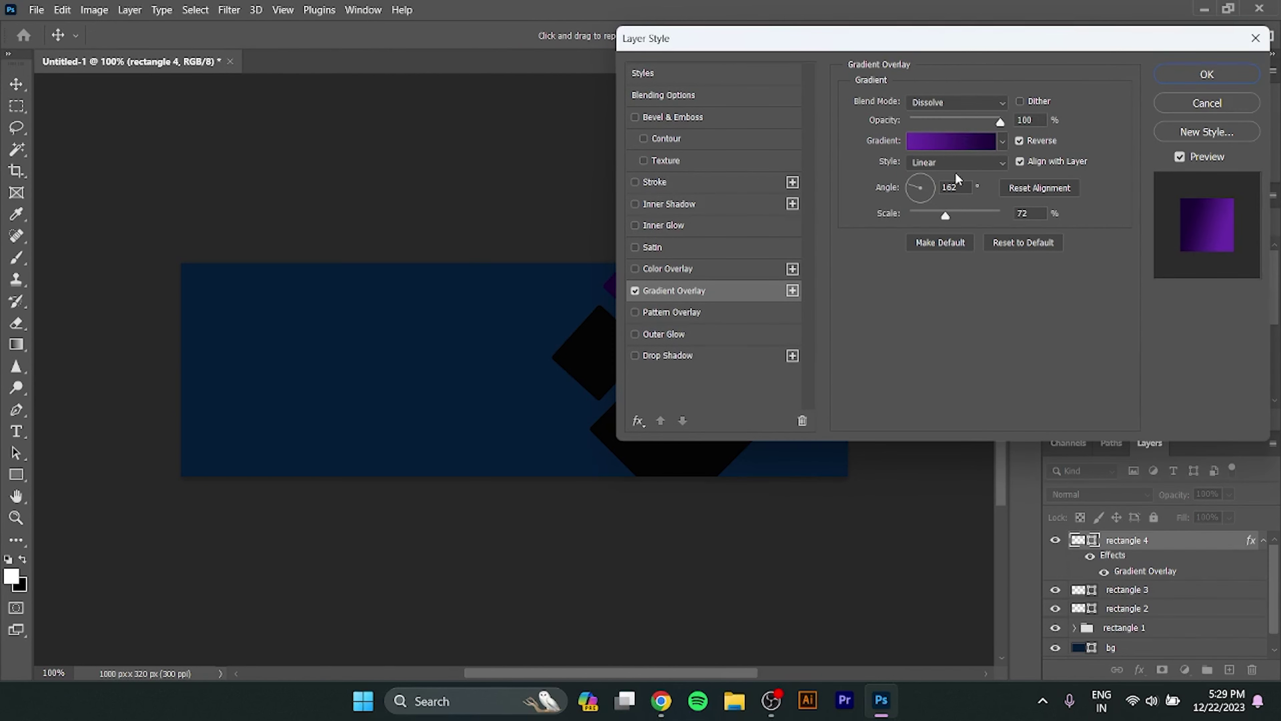
click(941, 143)
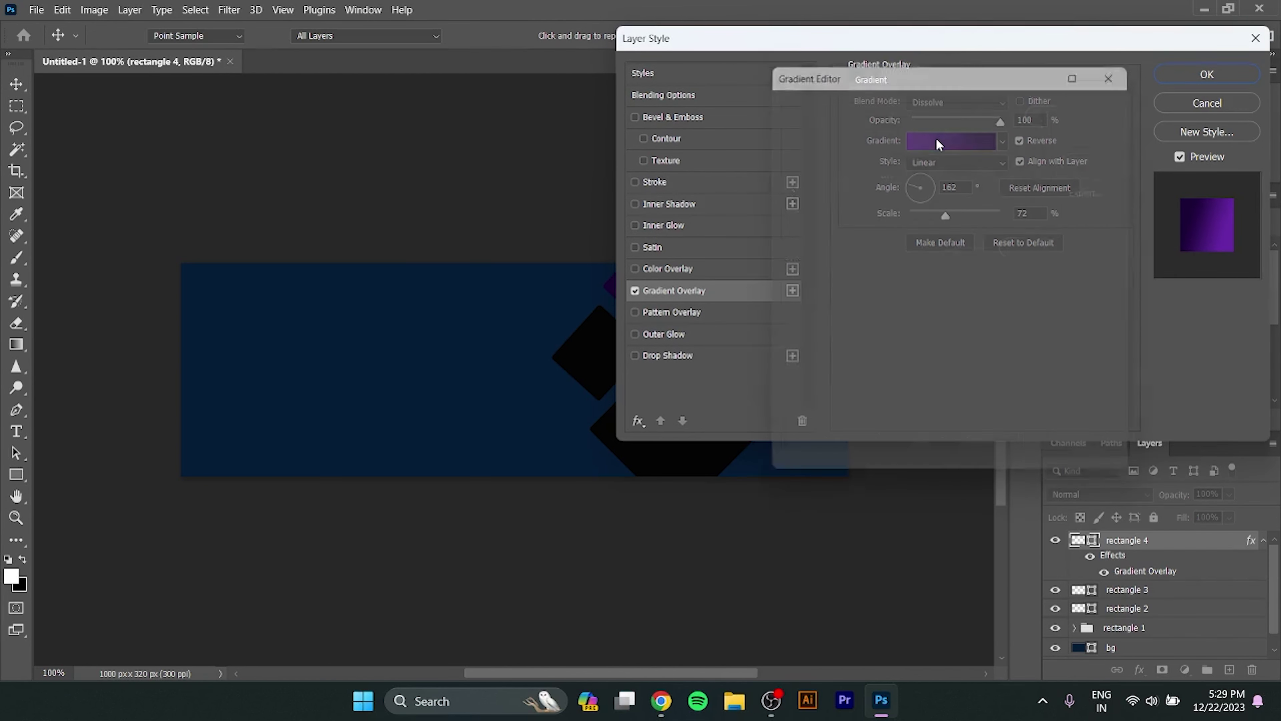
click(784, 371)
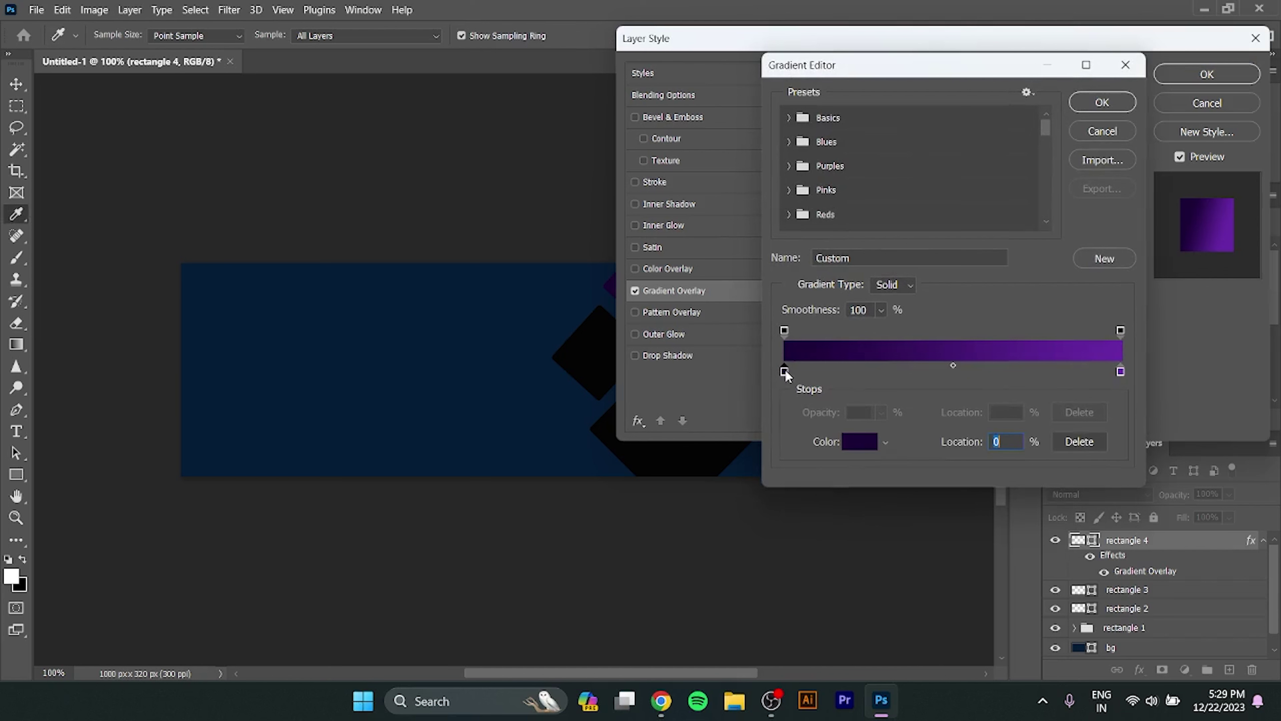
click(857, 441)
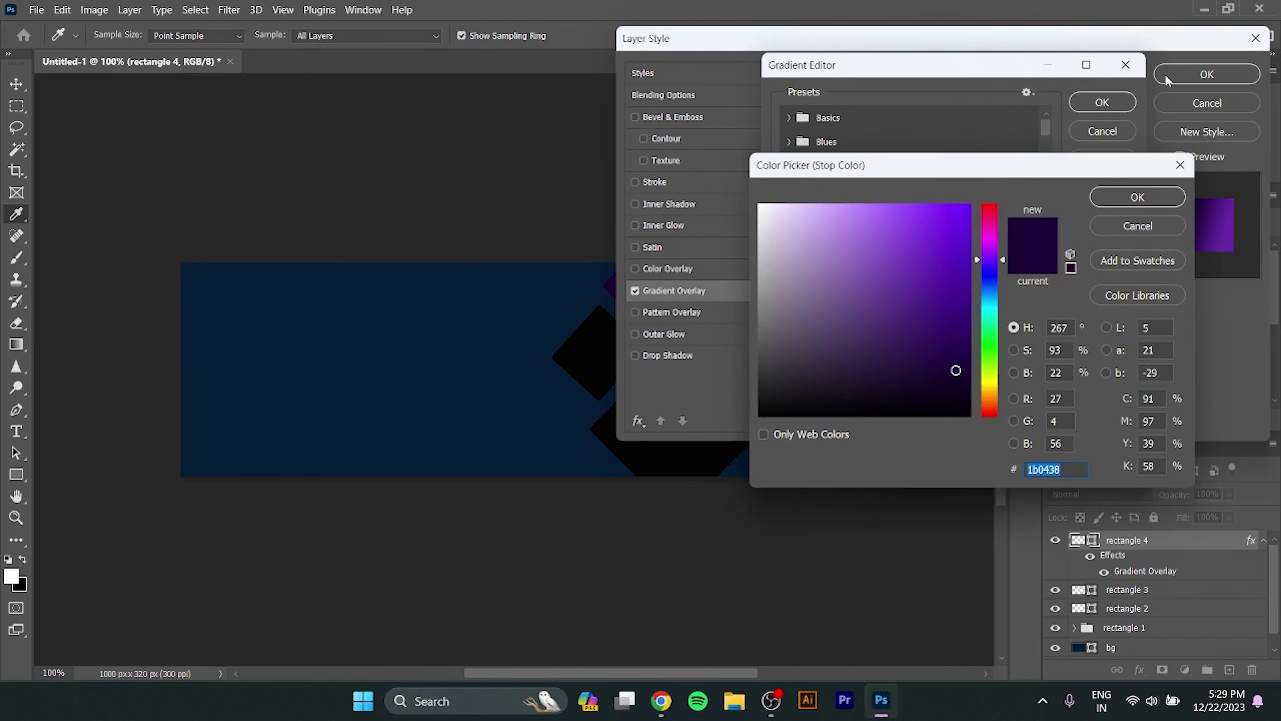
click(1134, 225)
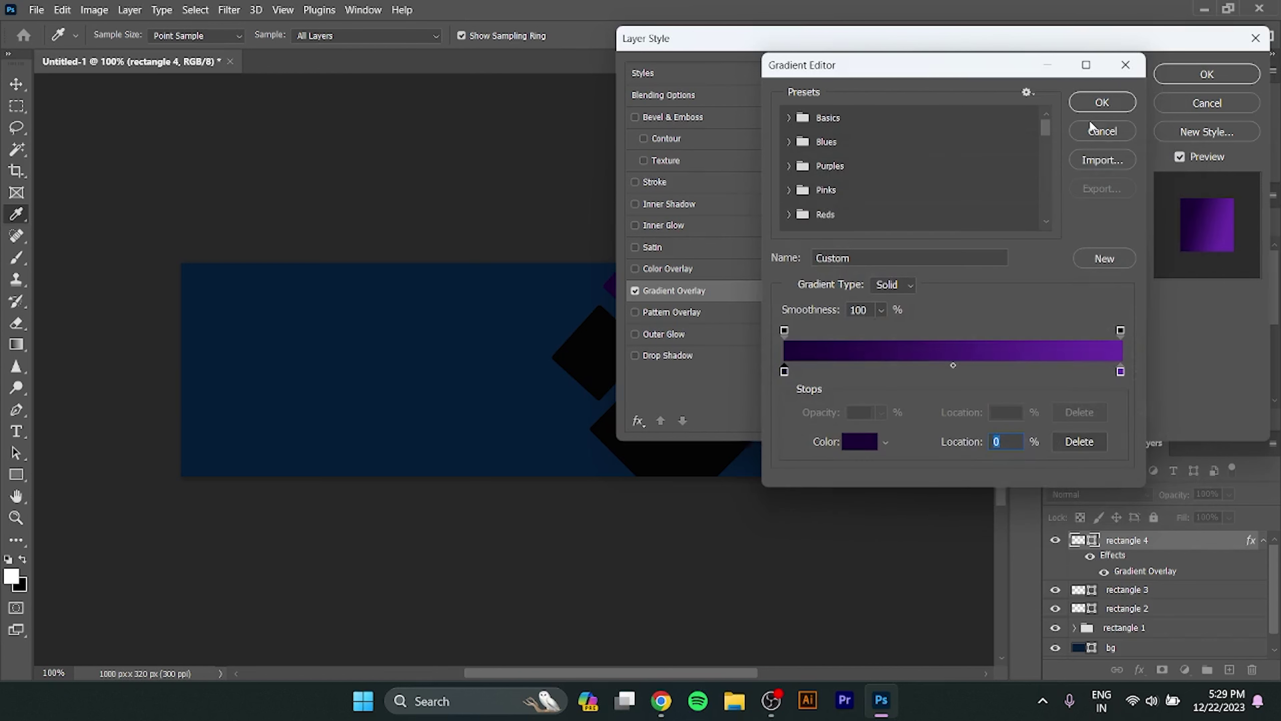
- Set the gradient's end stop to purple #6729a6 and apply the overlay
click(1120, 372)
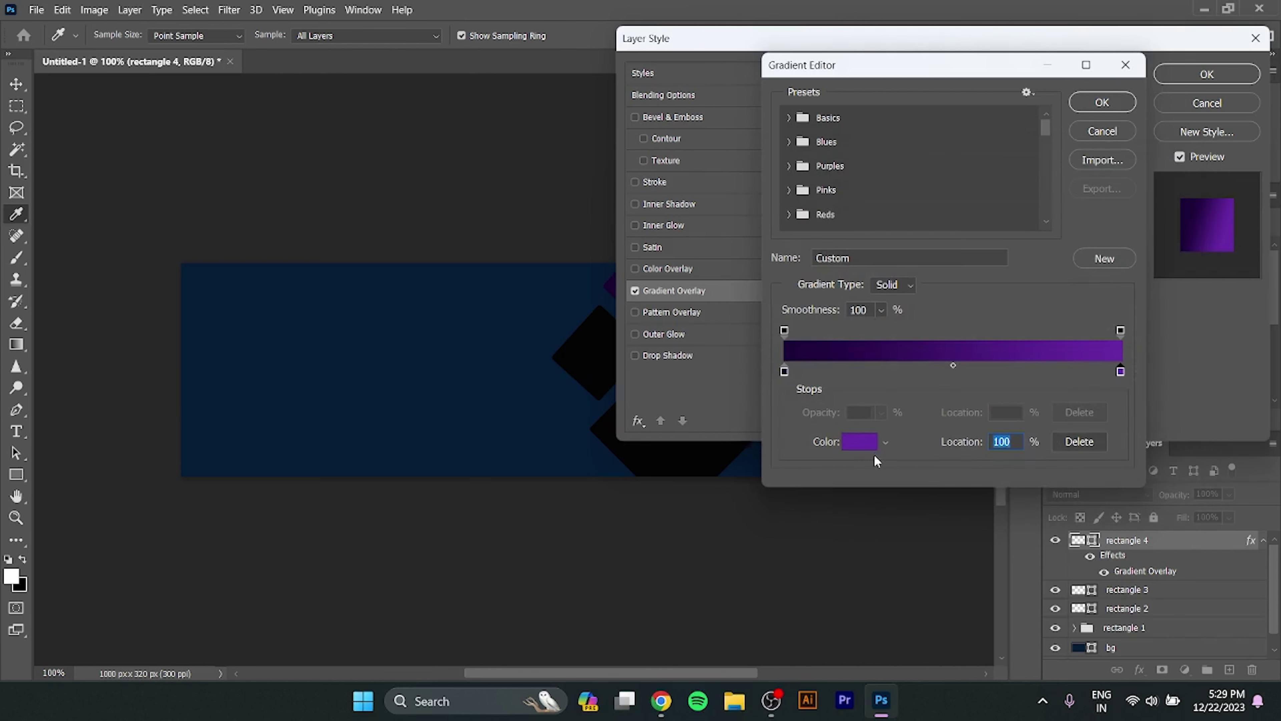
click(866, 440)
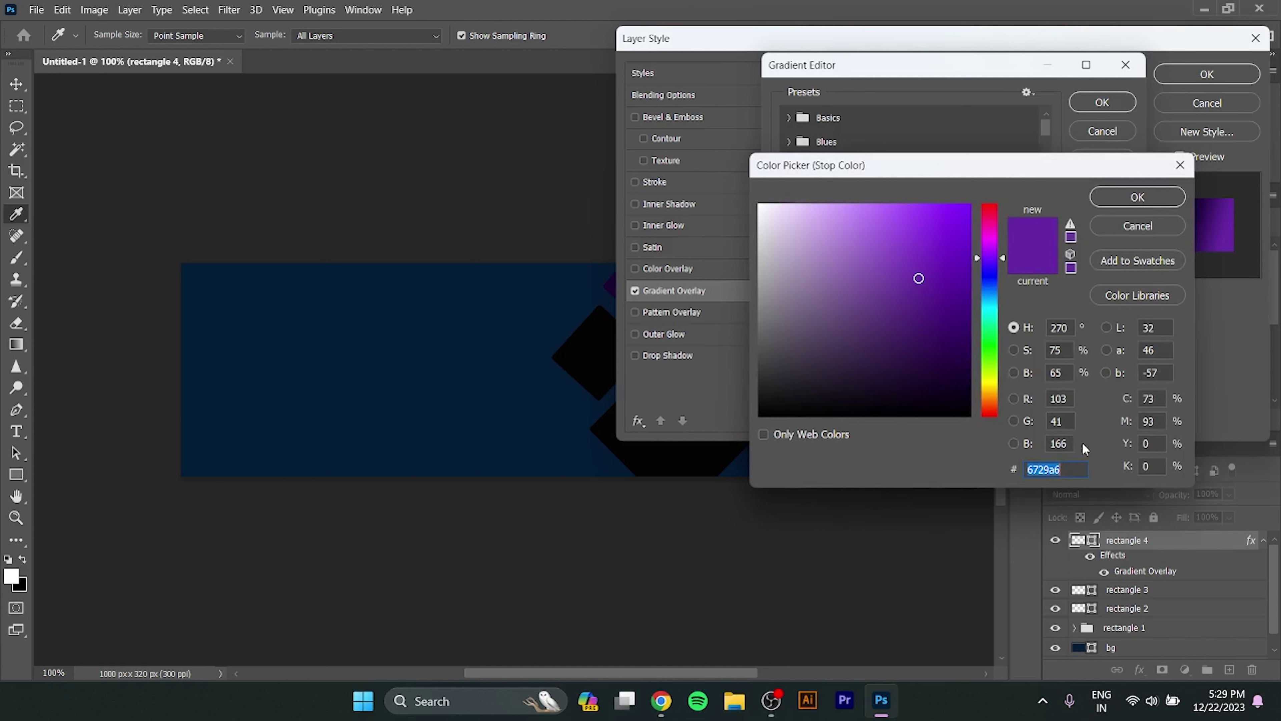
click(1008, 513)
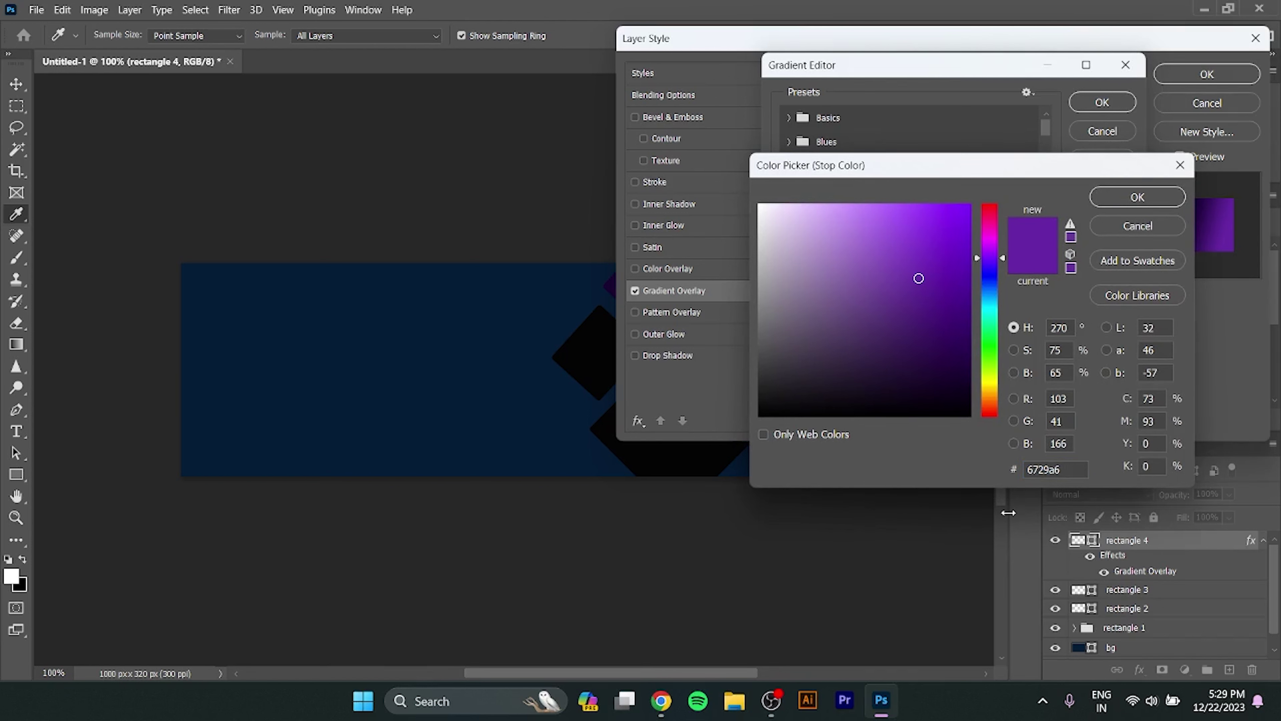
click(1169, 198)
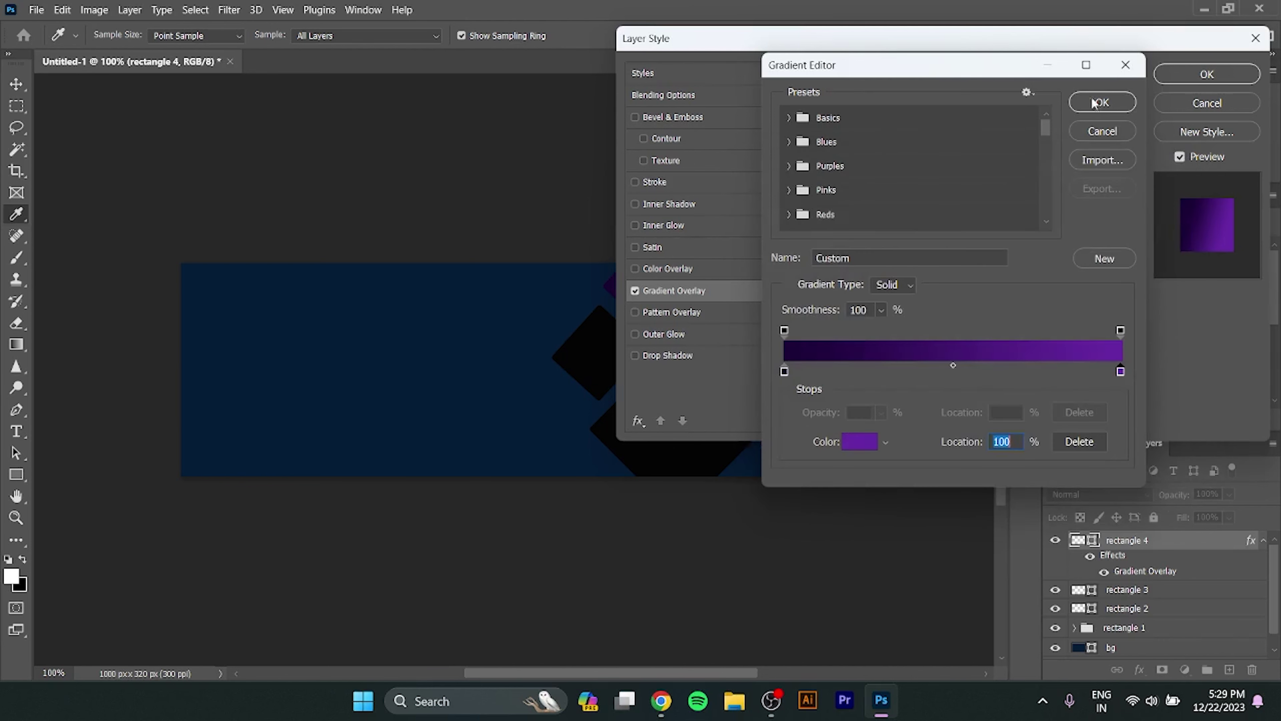
click(1090, 101)
click(1207, 75)
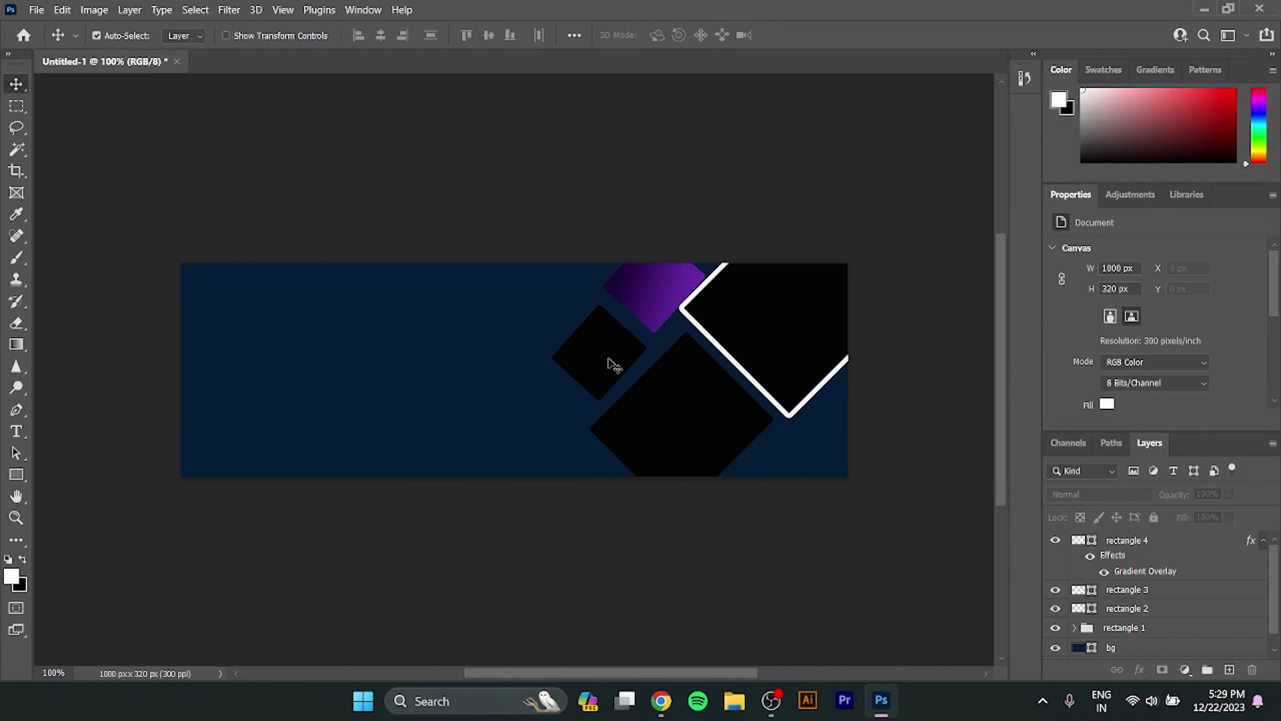
- Give rectangle 3 a reversed purple gradient overlay at -2° angle and 82% scale
click(597, 373)
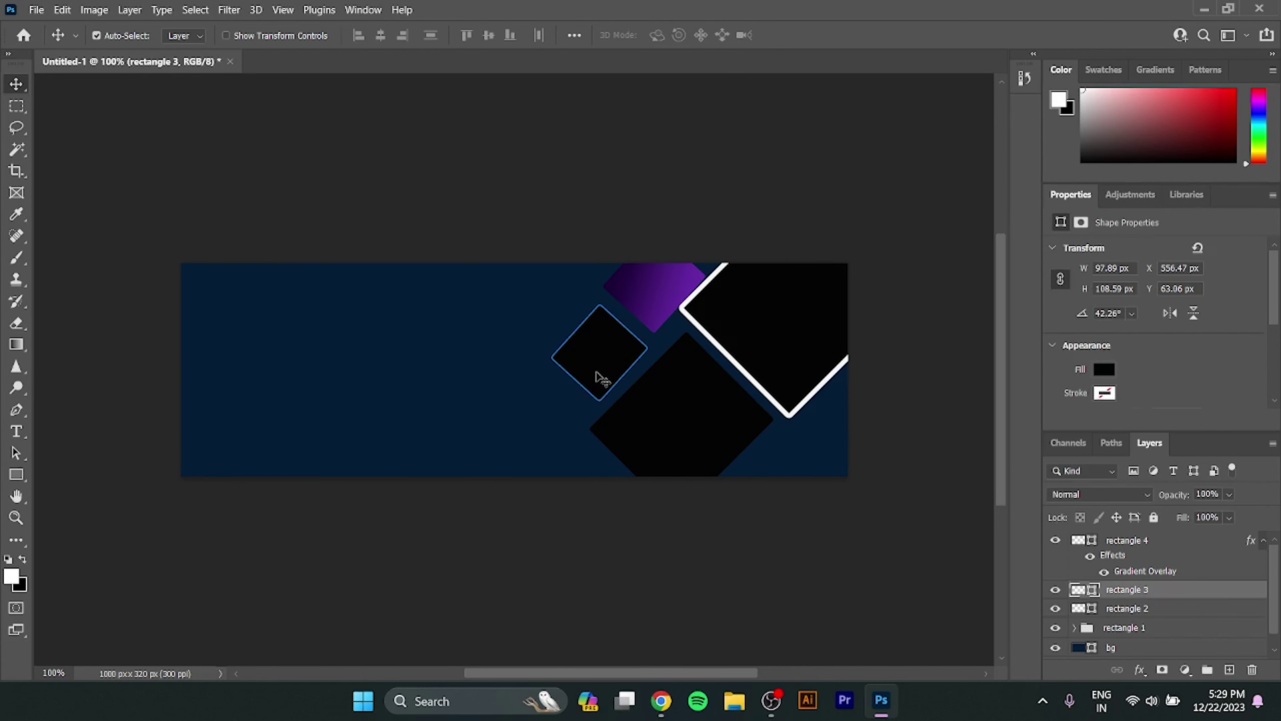
right_click(474, 310)
click(674, 291)
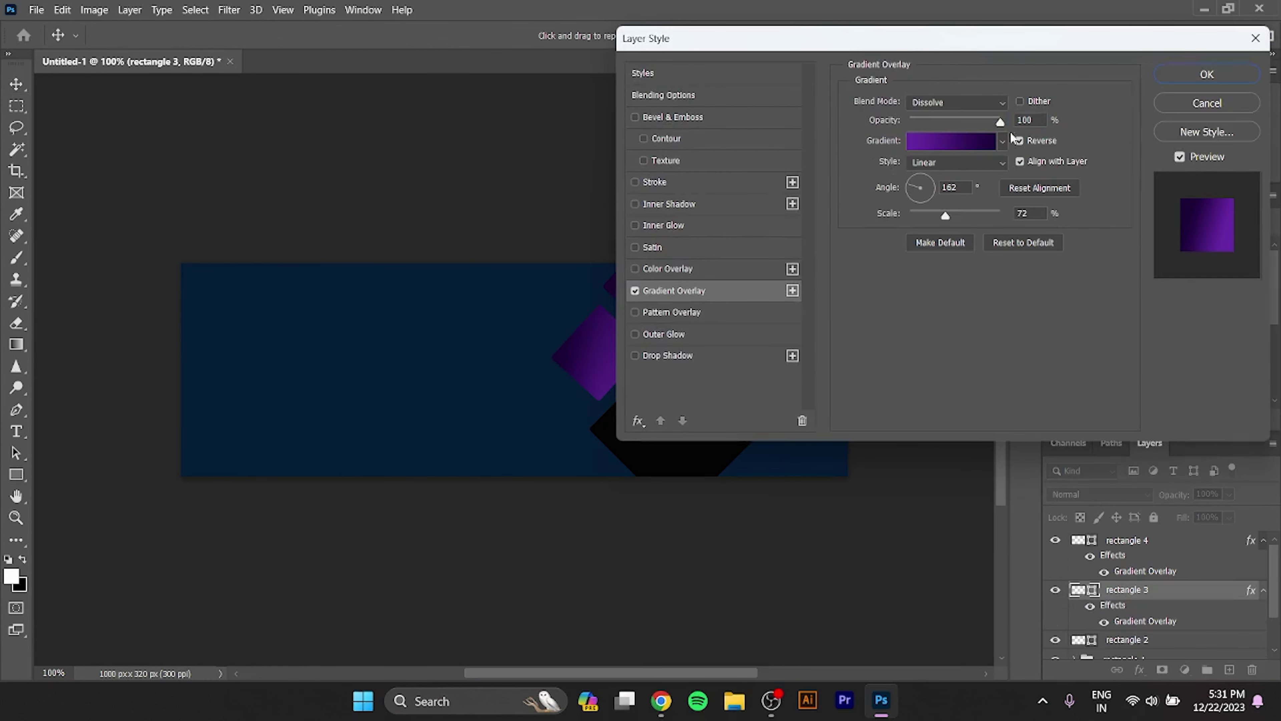
click(966, 186)
key(BackSpace)
key(BackSpace)
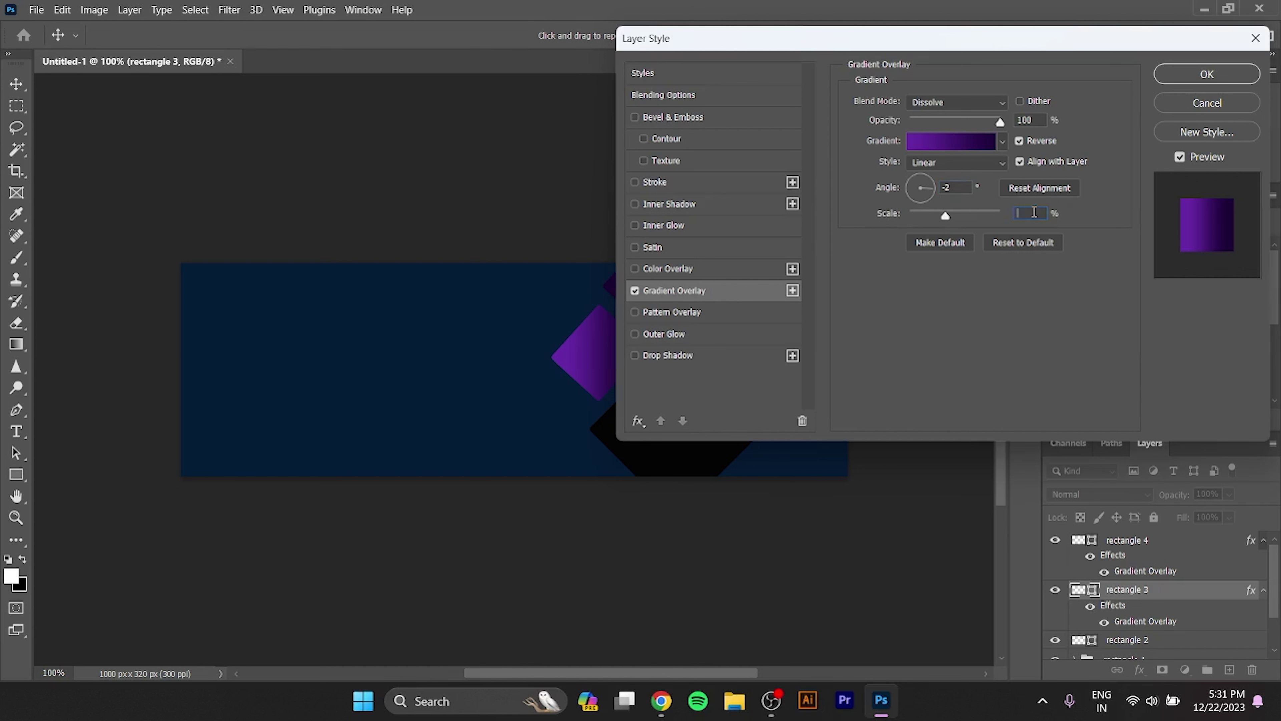
text(82)
click(1205, 75)
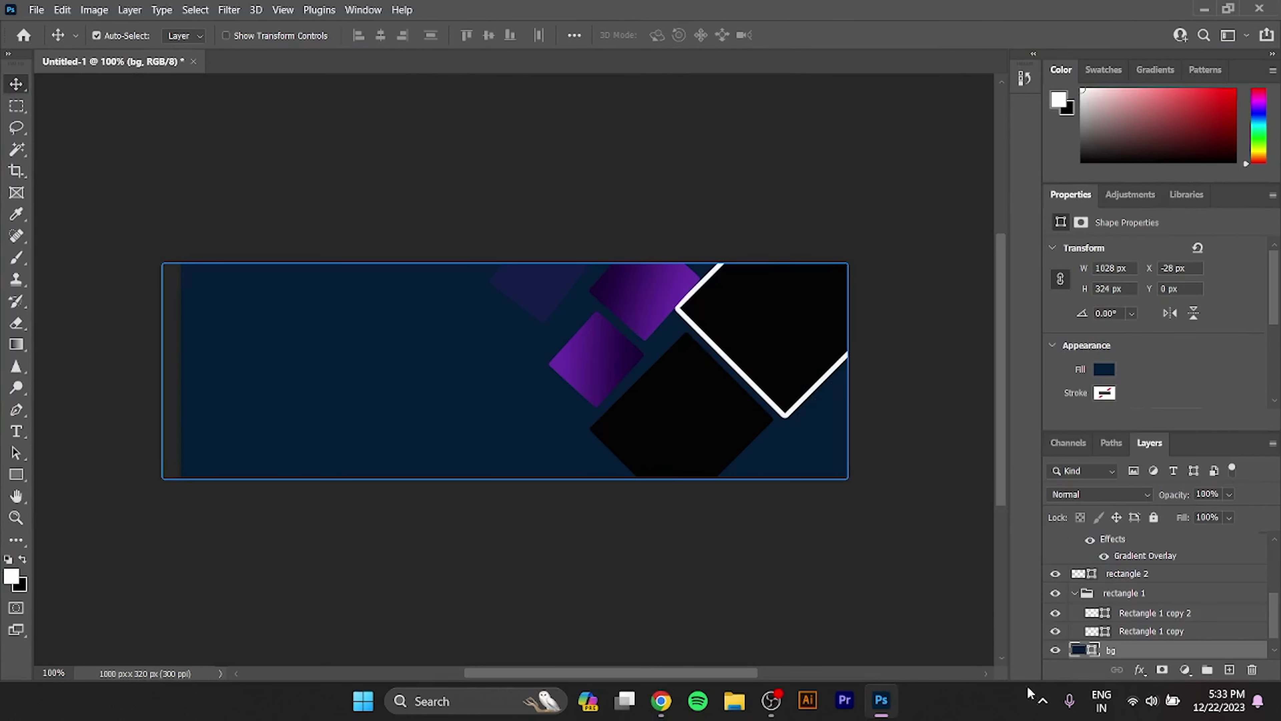
- Hide the Rectangle 1 copy 2 outline diamond, drag it to the top of the stack, then show it
click(764, 341)
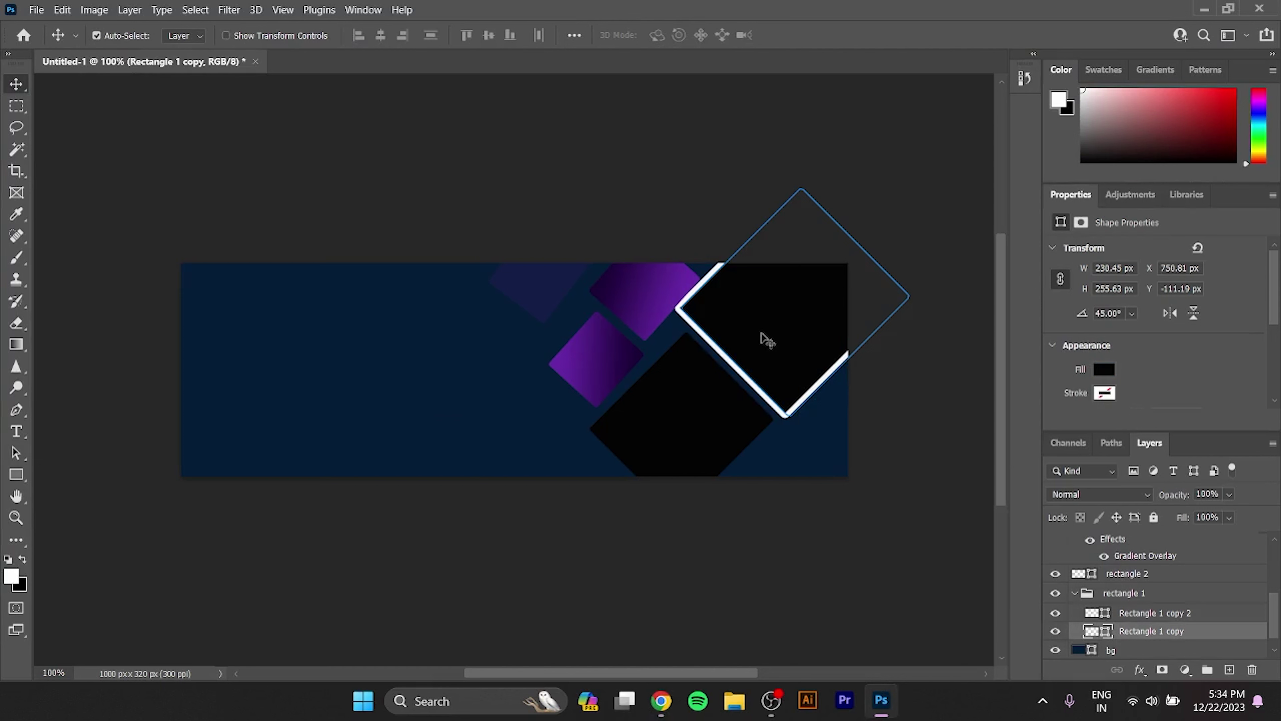
click(1056, 614)
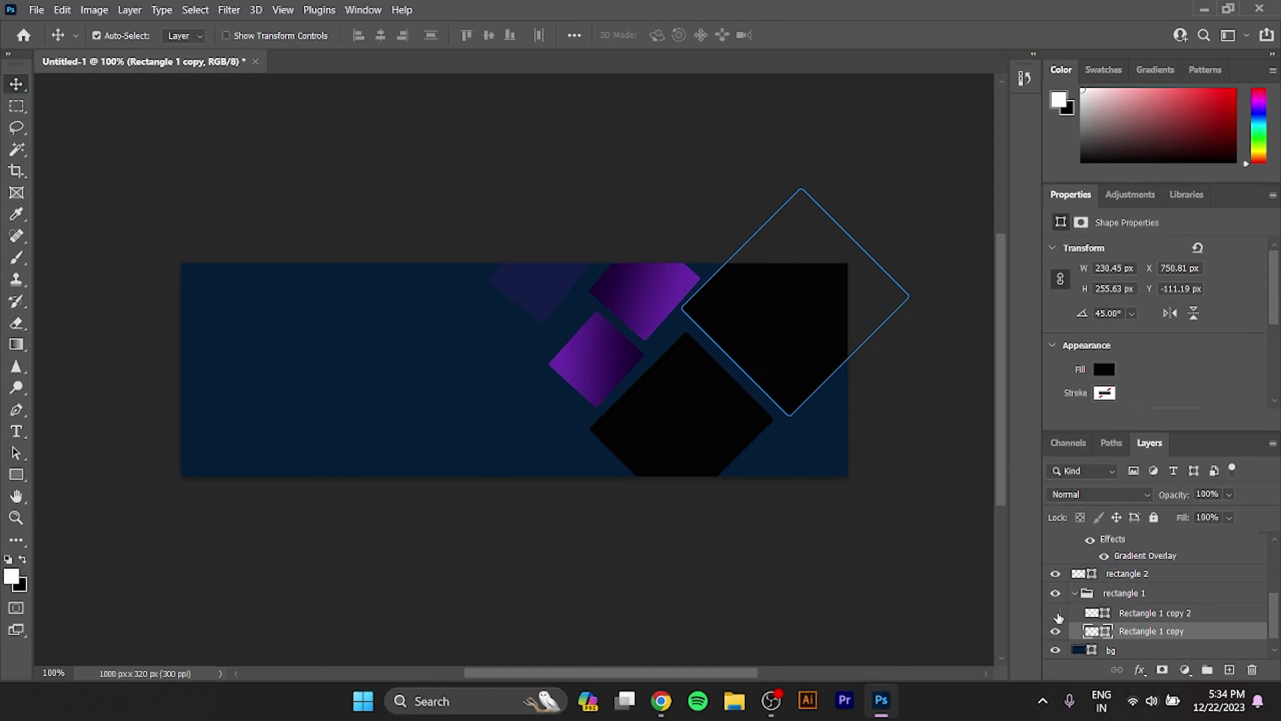
click(1163, 613)
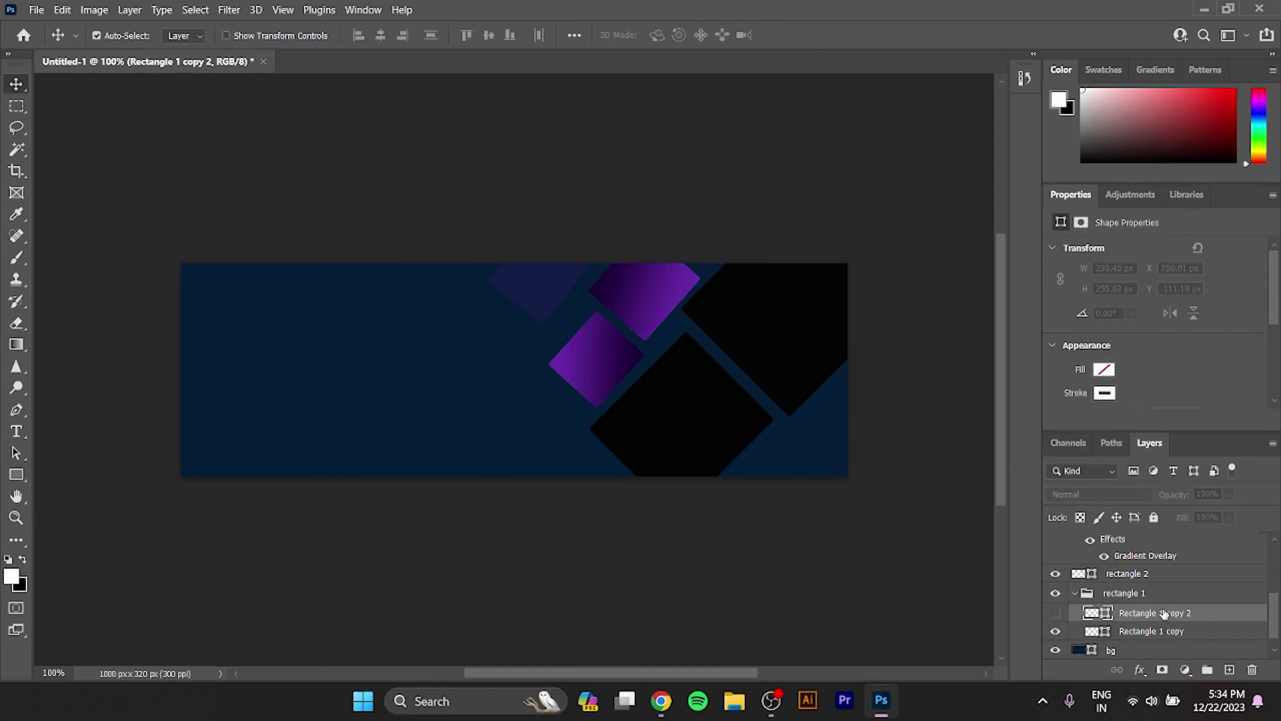
click(634, 316)
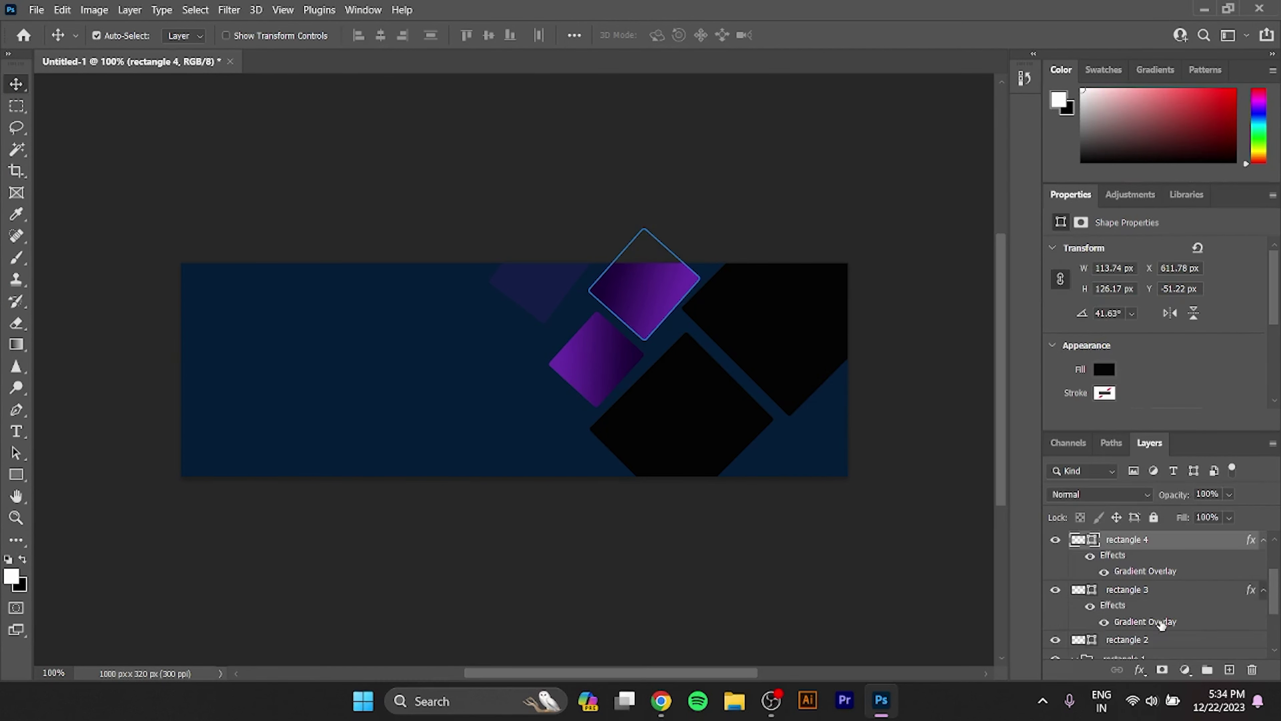
scroll(1161, 625, down, 3)
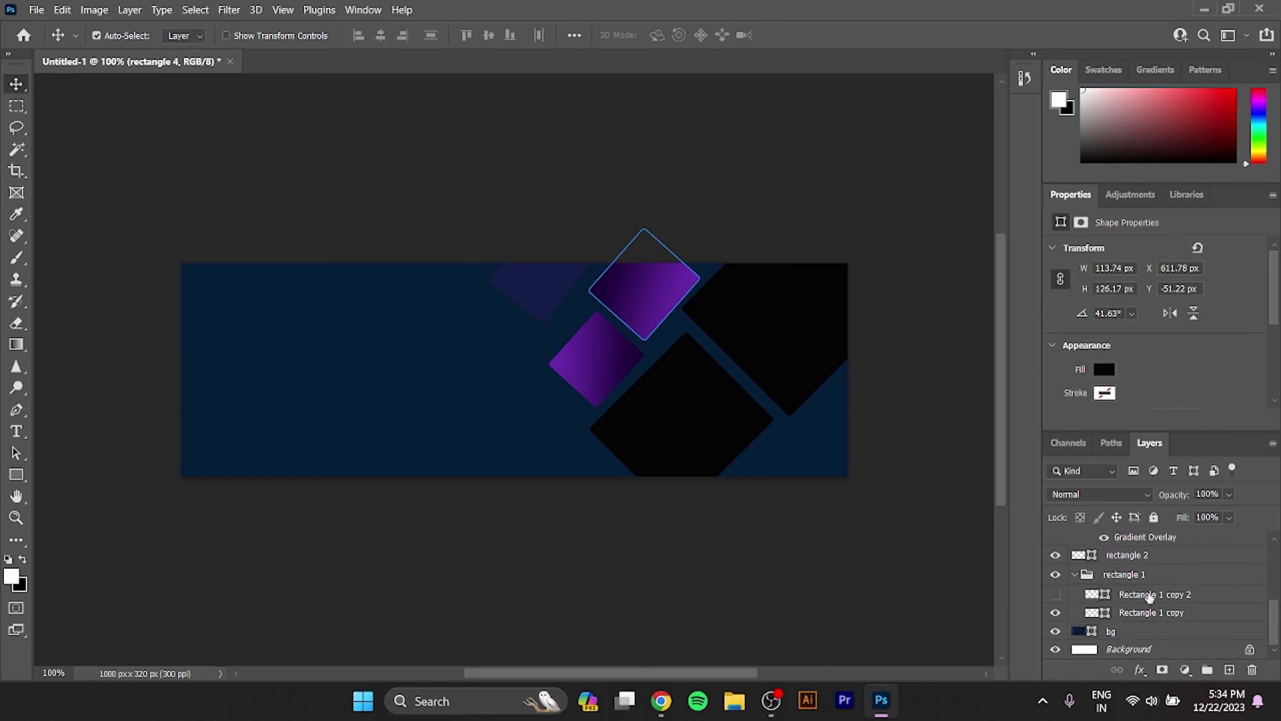
scroll(1147, 600, up, 3)
drag(1142, 521, 1142, 558)
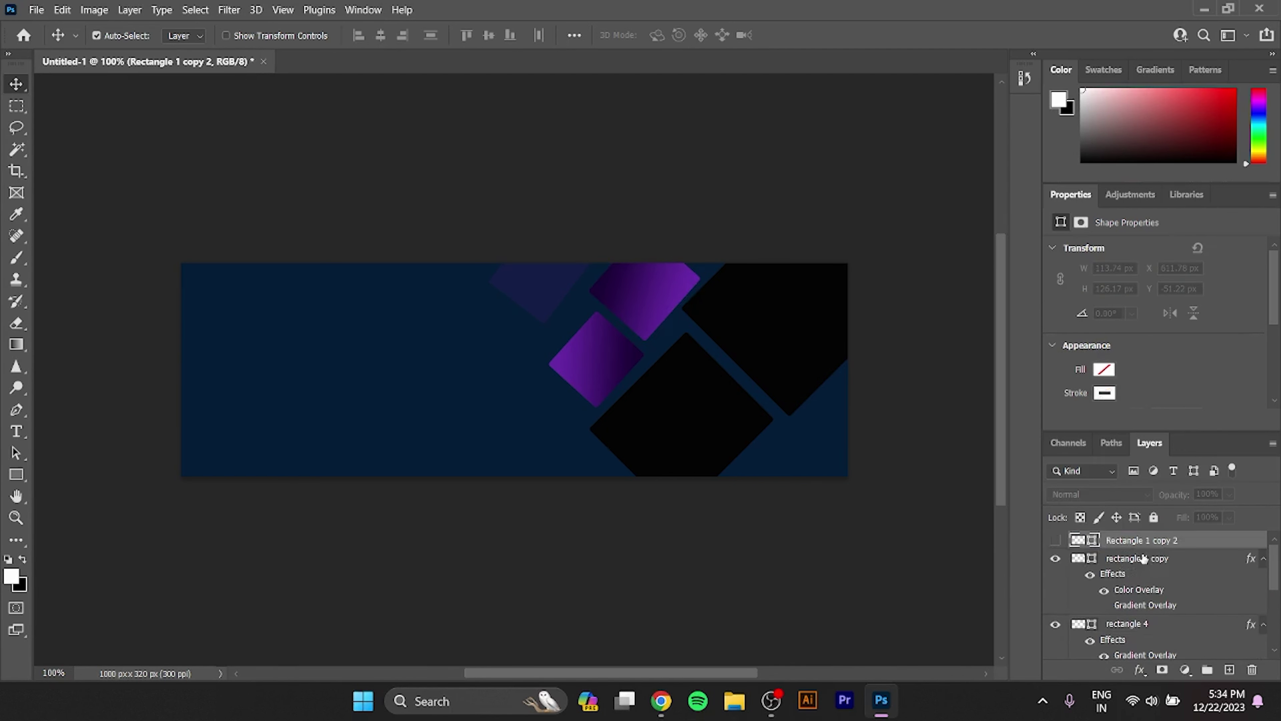
click(1050, 538)
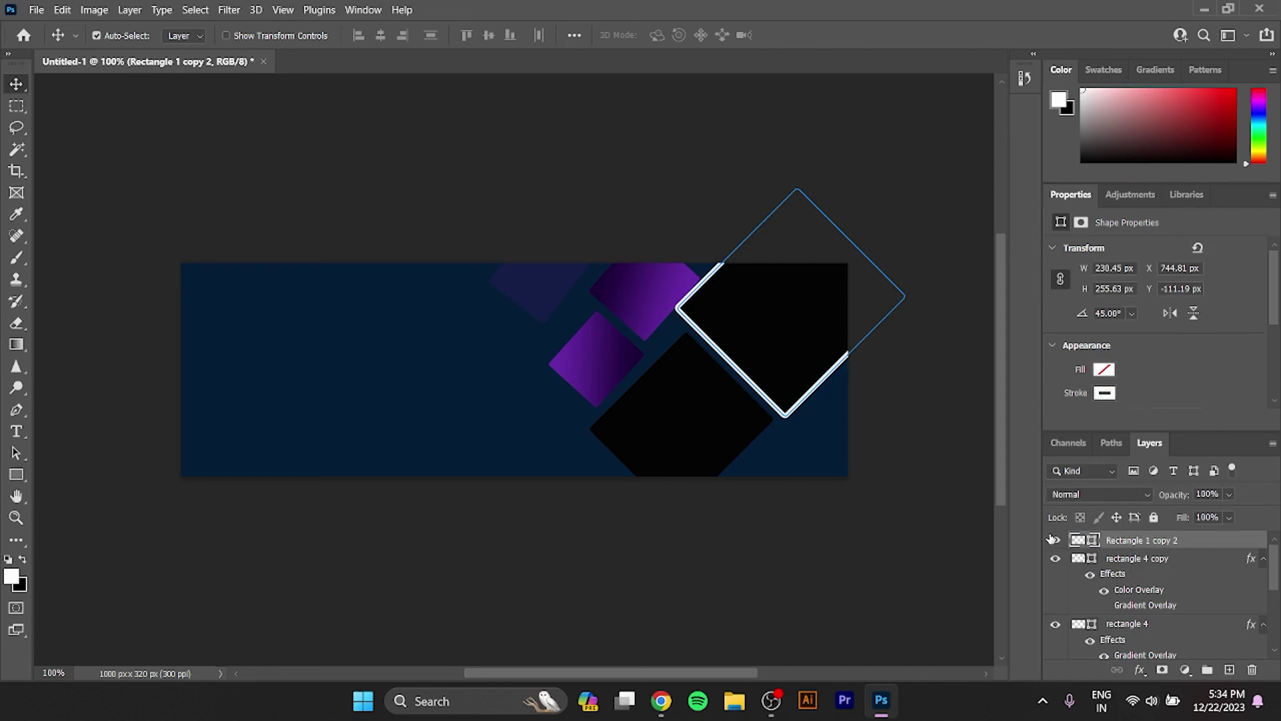
- Nudge the top purple diamond and try resizing the swoosh, then cancel that resize
mouse_move(679, 282)
mouse_down()
mouse_move(702, 314)
mouse_move(686, 286)
mouse_up()
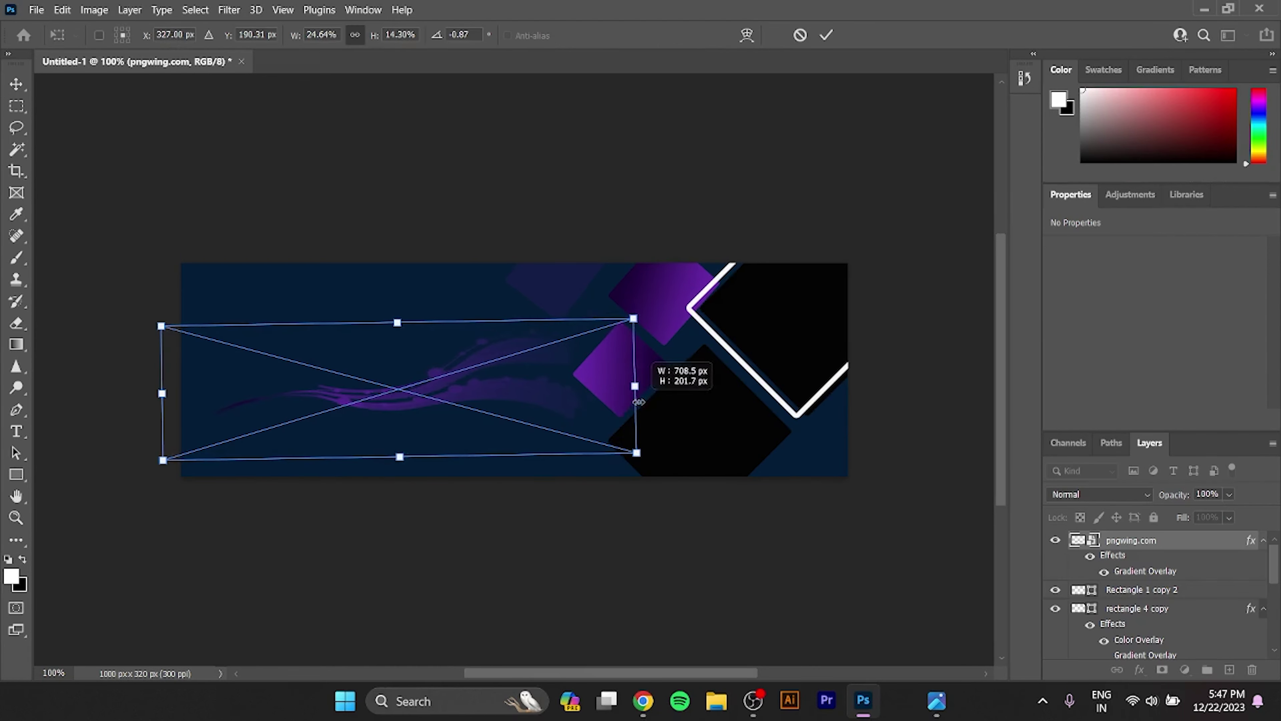
drag(162, 393, 101, 394)
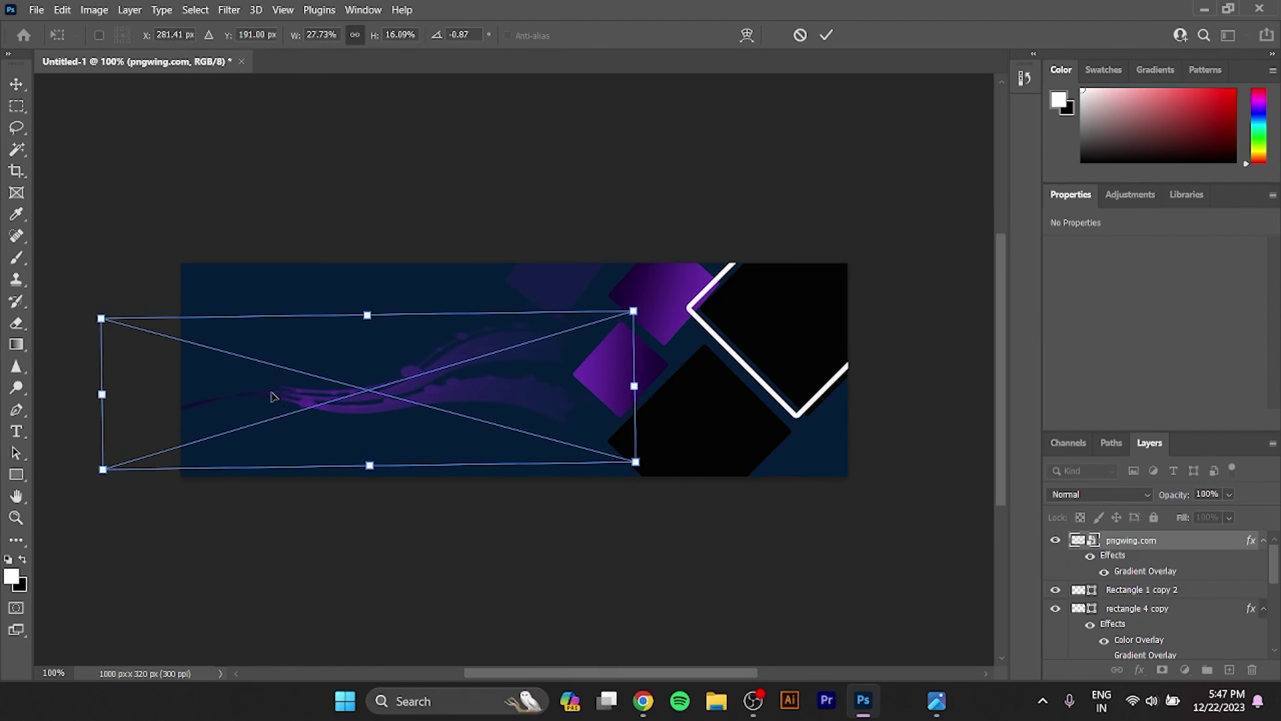
drag(272, 396, 215, 395)
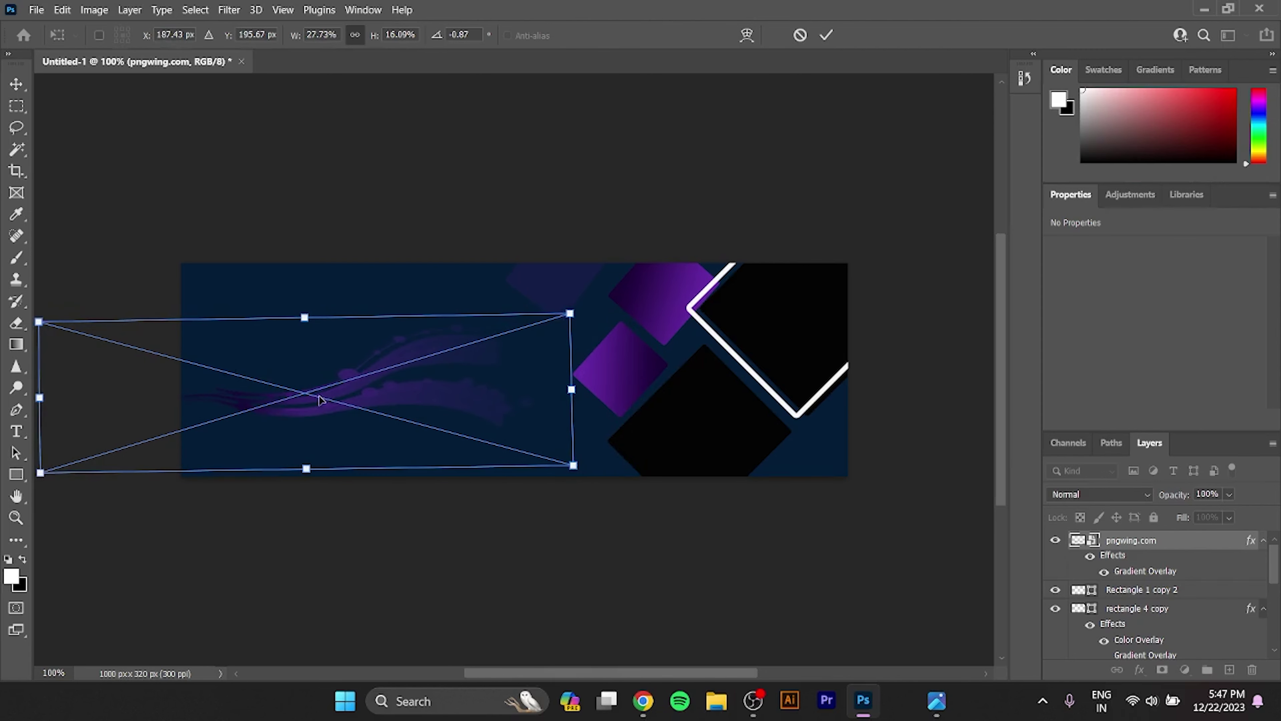
drag(321, 399, 294, 400)
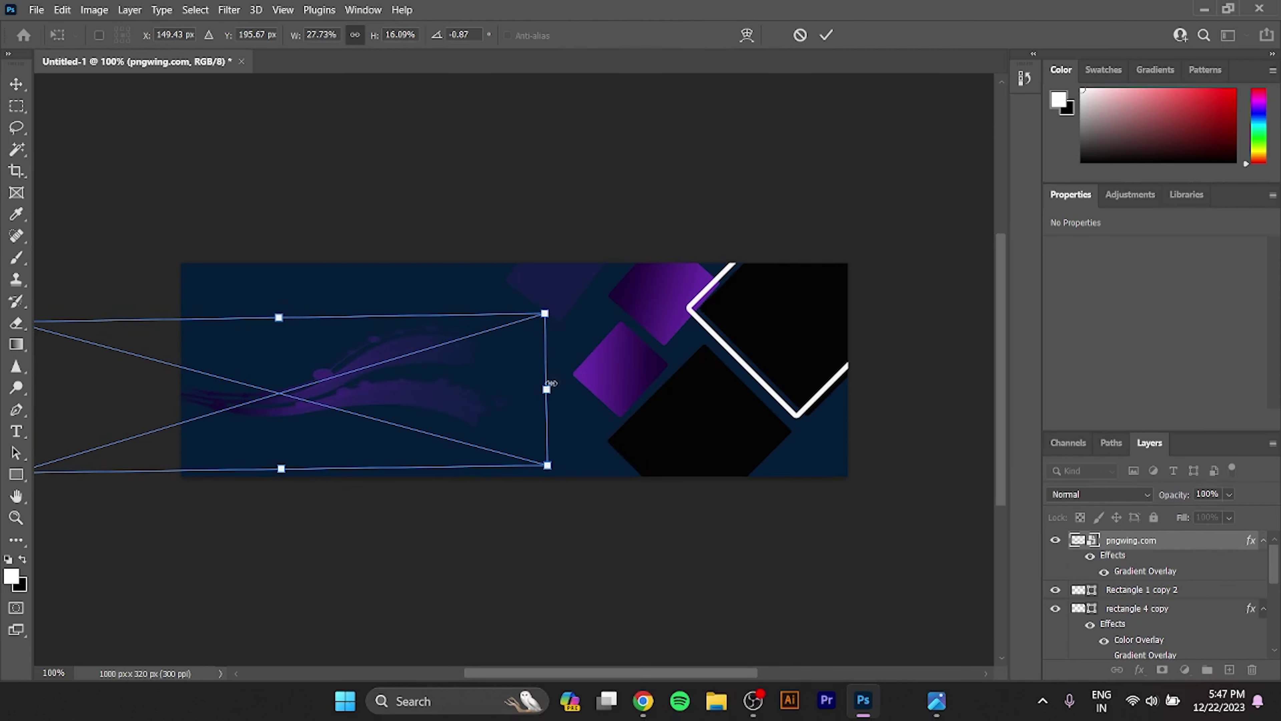
drag(551, 383, 604, 394)
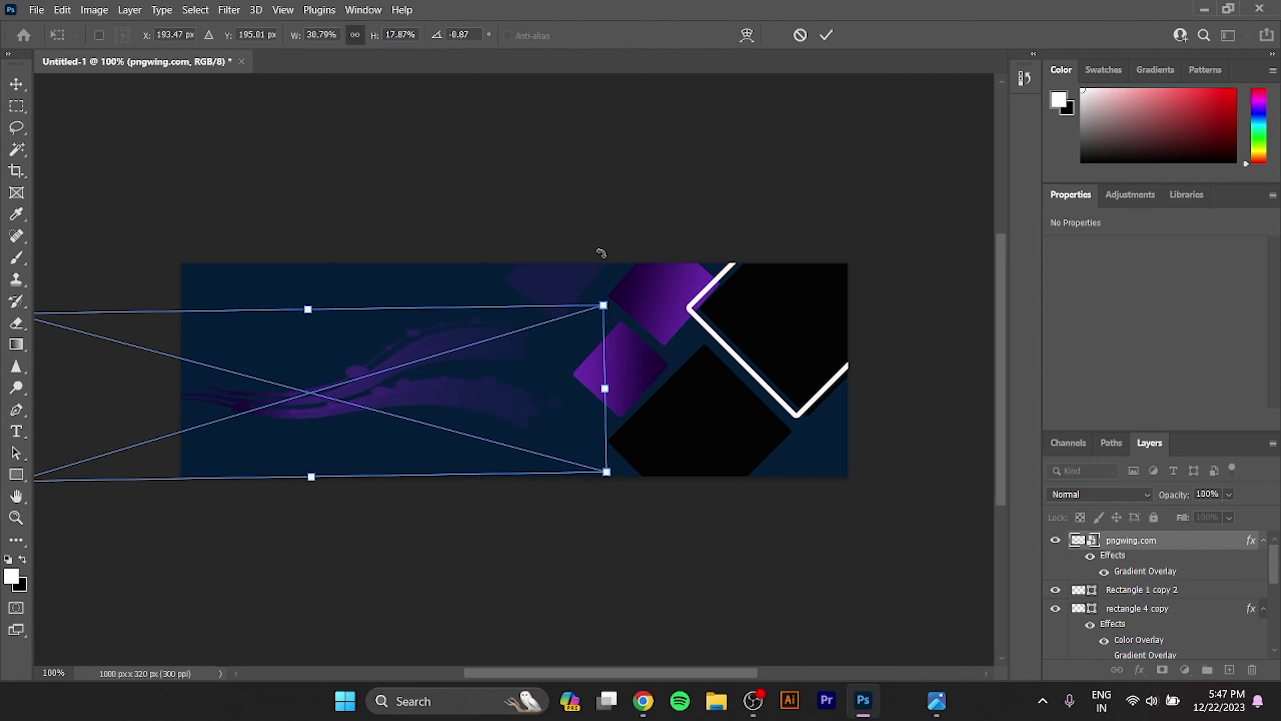
click(808, 42)
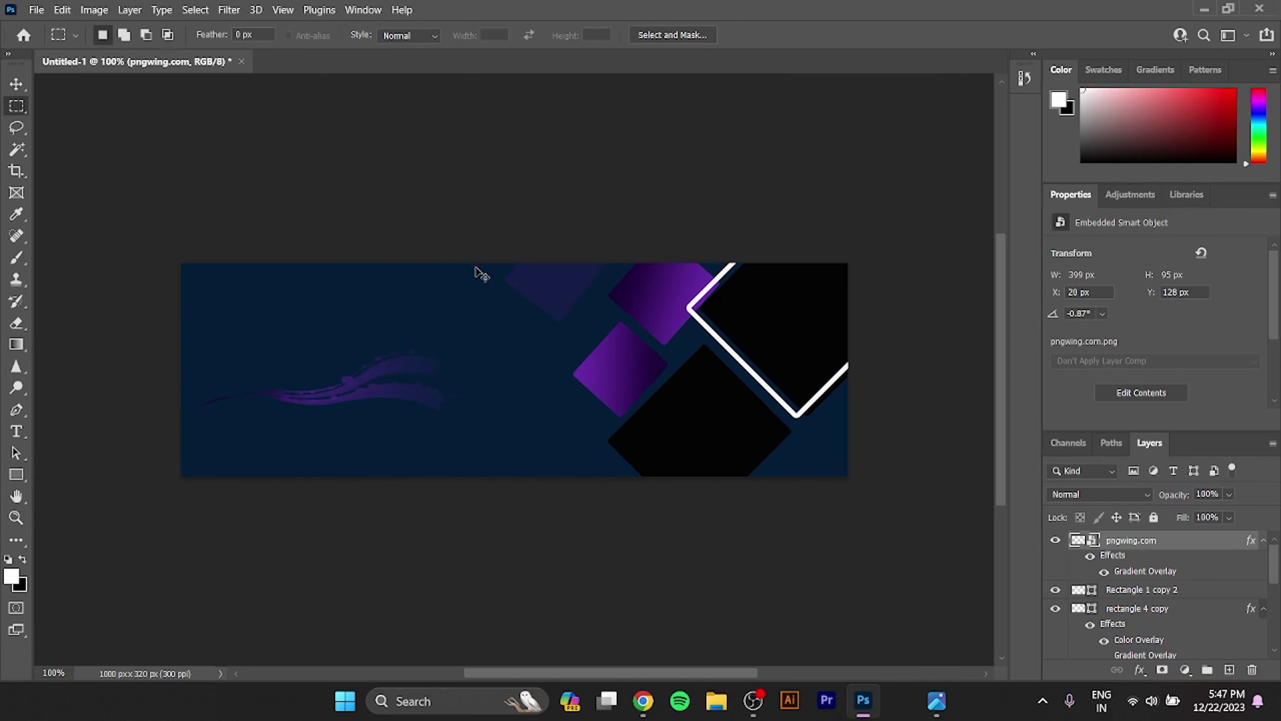
- Stretch the pngwing.com swoosh to 876 × 99 px across the banner's left side
key(ctrl+t)
drag(482, 389, 612, 378)
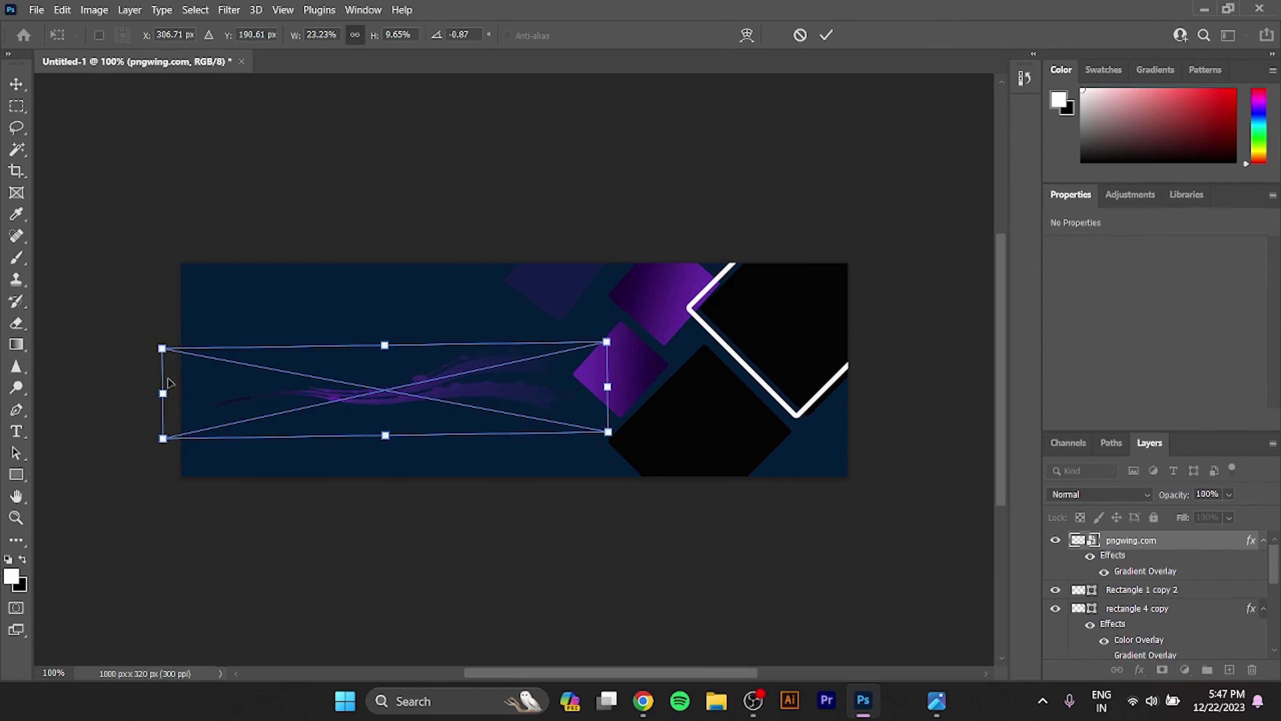
drag(238, 412, 77, 418)
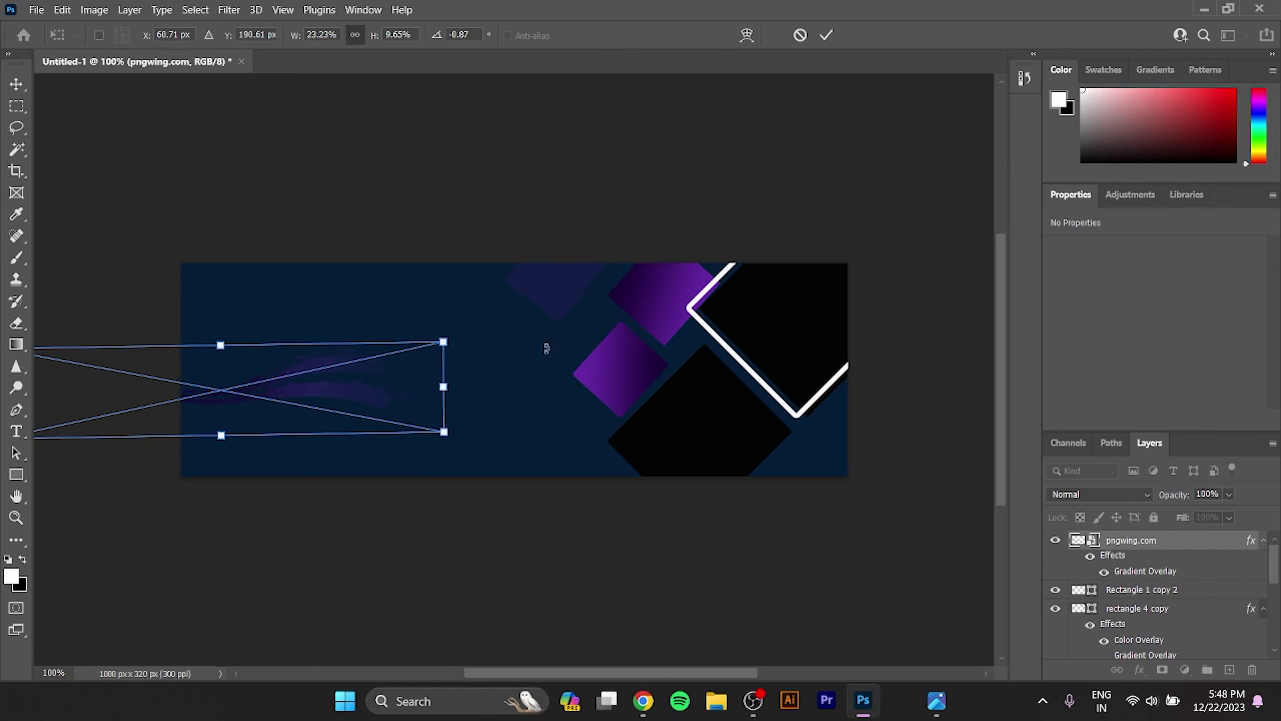
drag(440, 382, 632, 383)
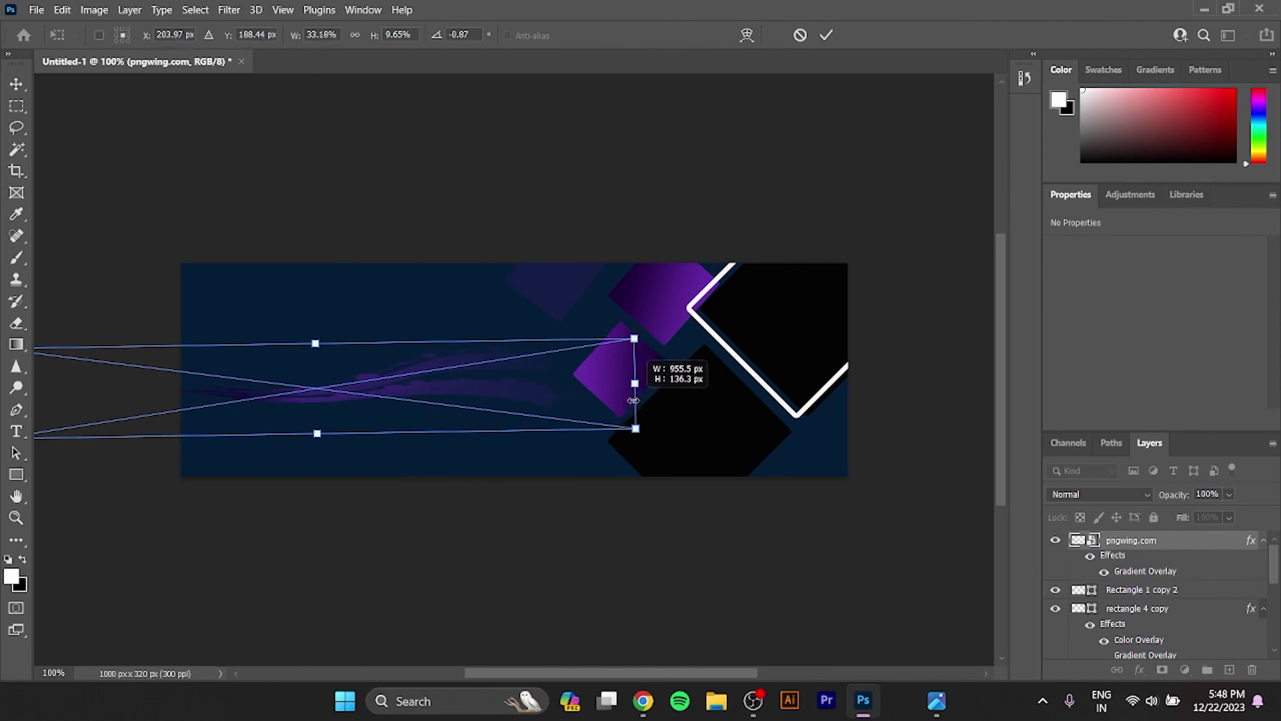
drag(327, 401, 269, 406)
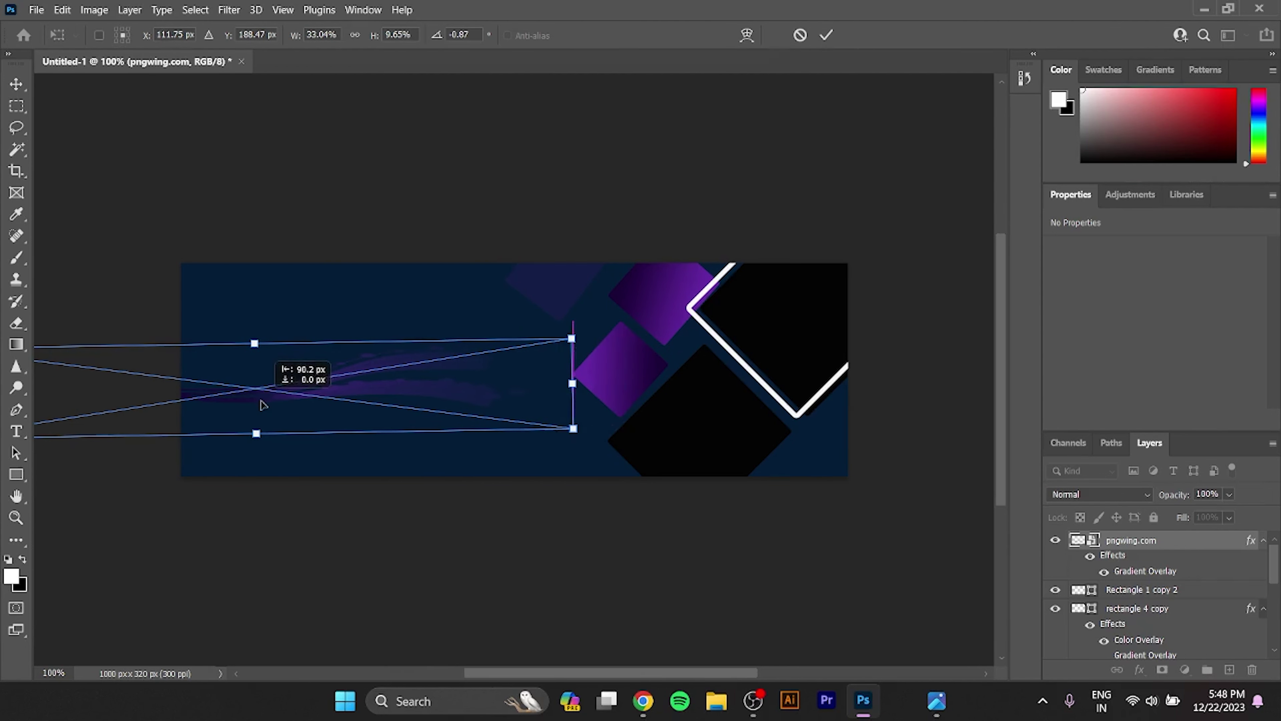
drag(580, 378, 639, 382)
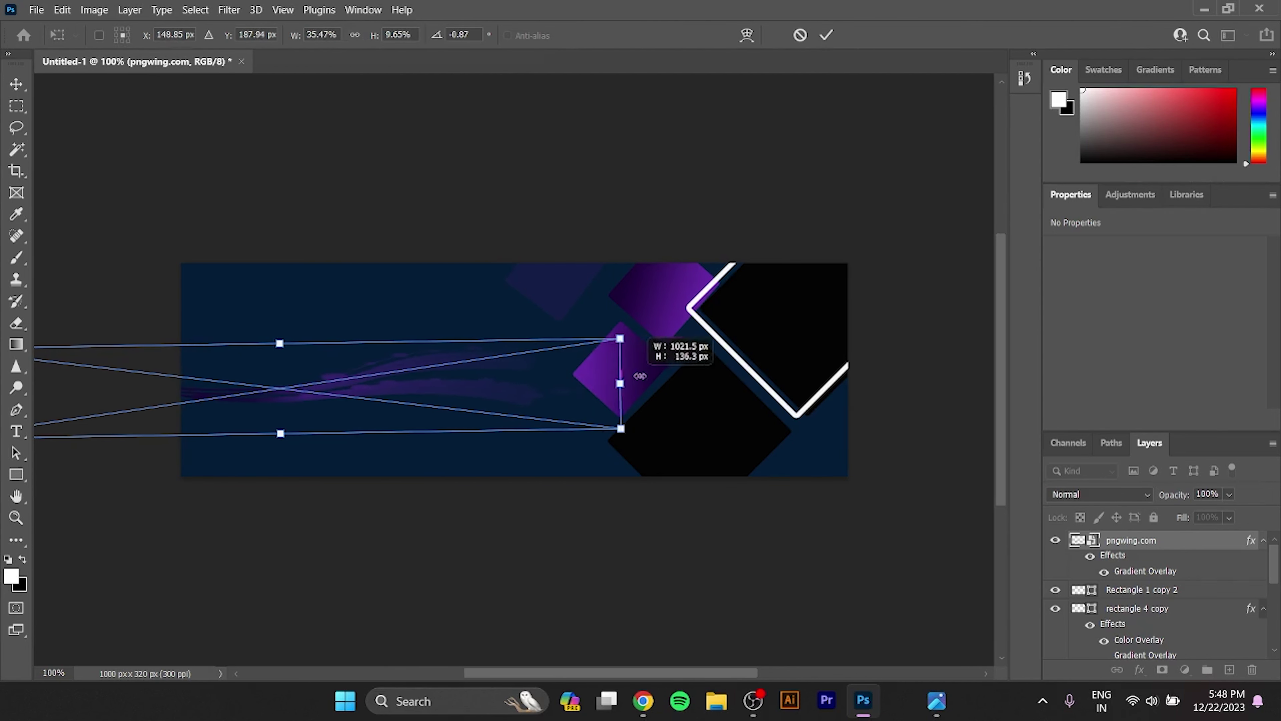
click(827, 37)
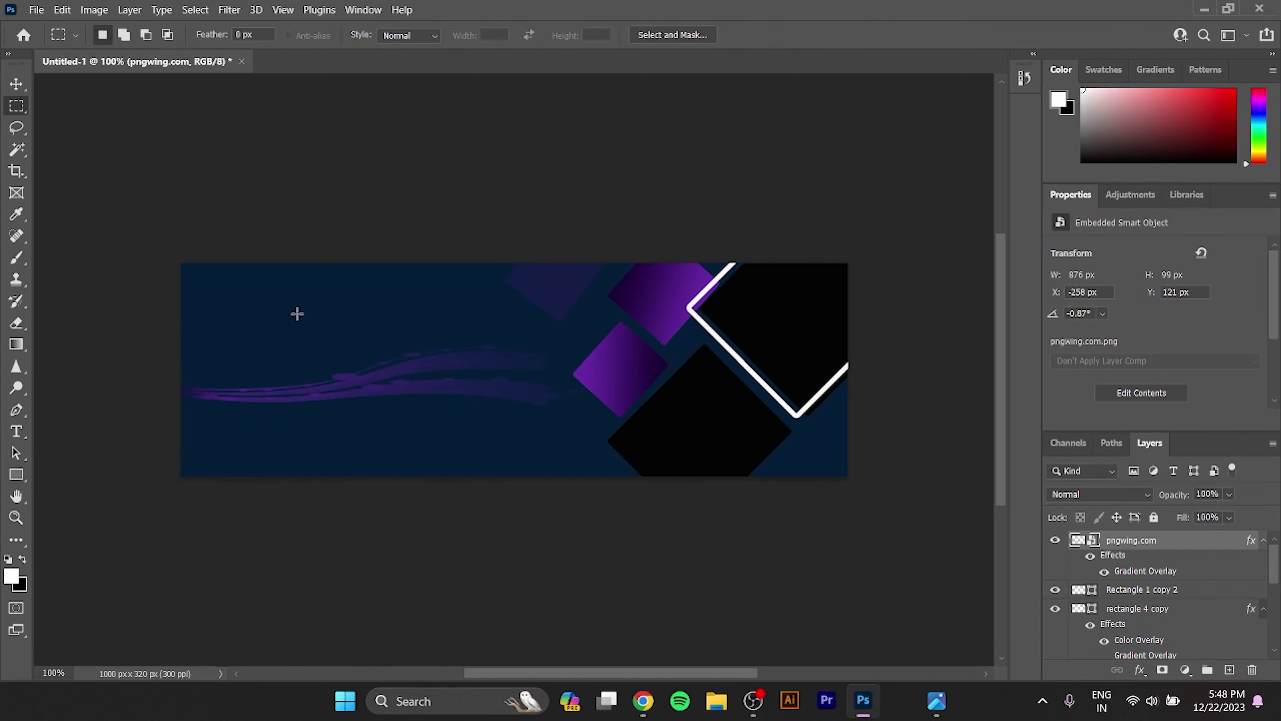
click(19, 82)
- Place a house photo above Rectangle 1 copy and clip it into the diamond
click(807, 325)
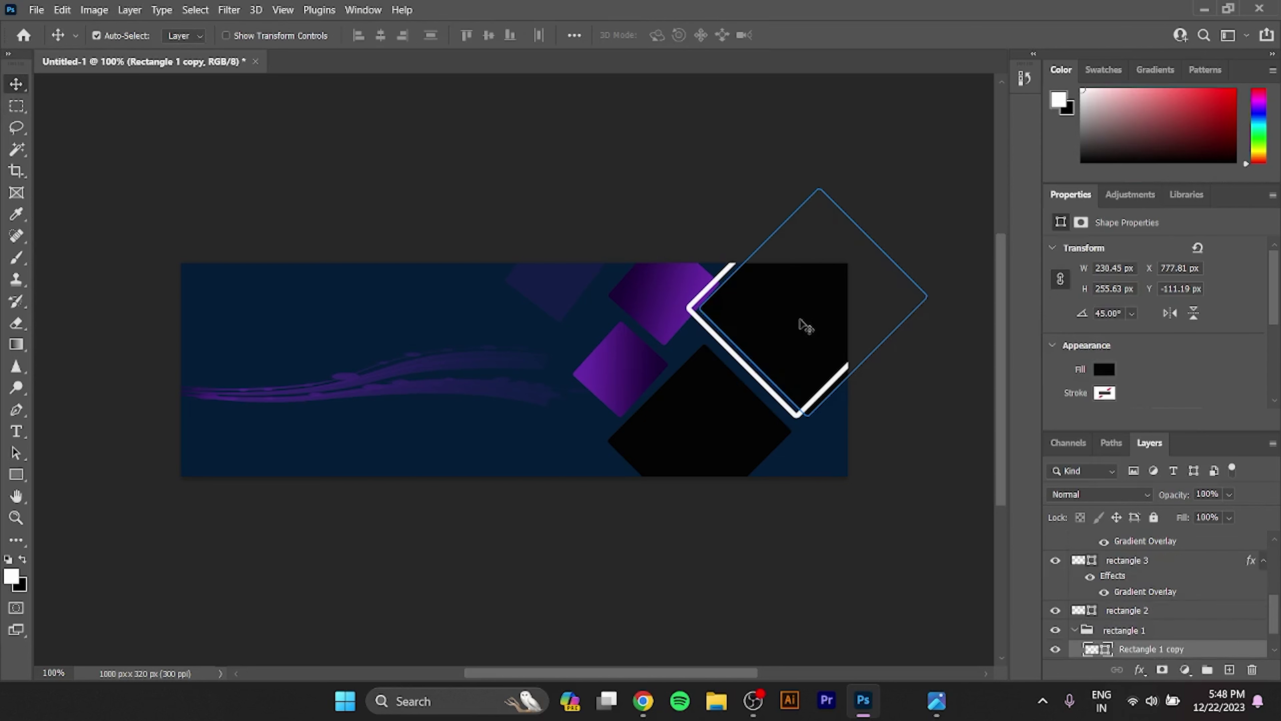
click(43, 10)
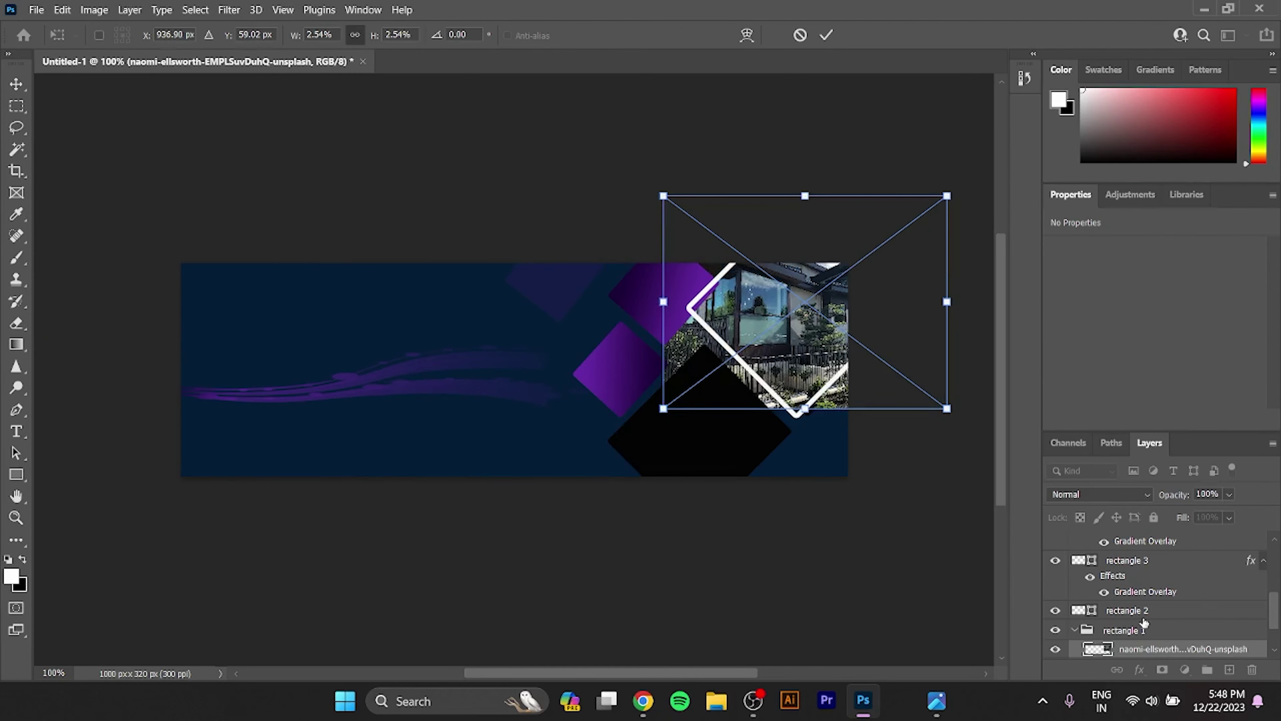
scroll(1204, 611, down, 2)
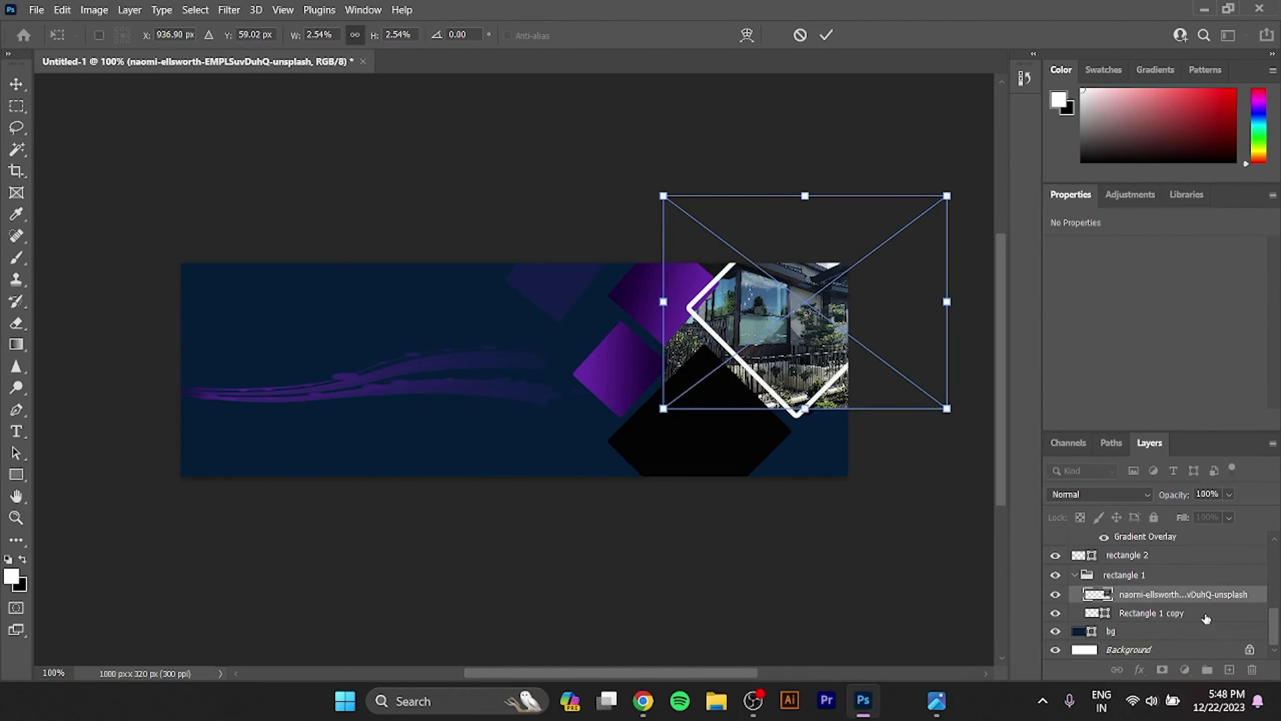
click(1215, 597)
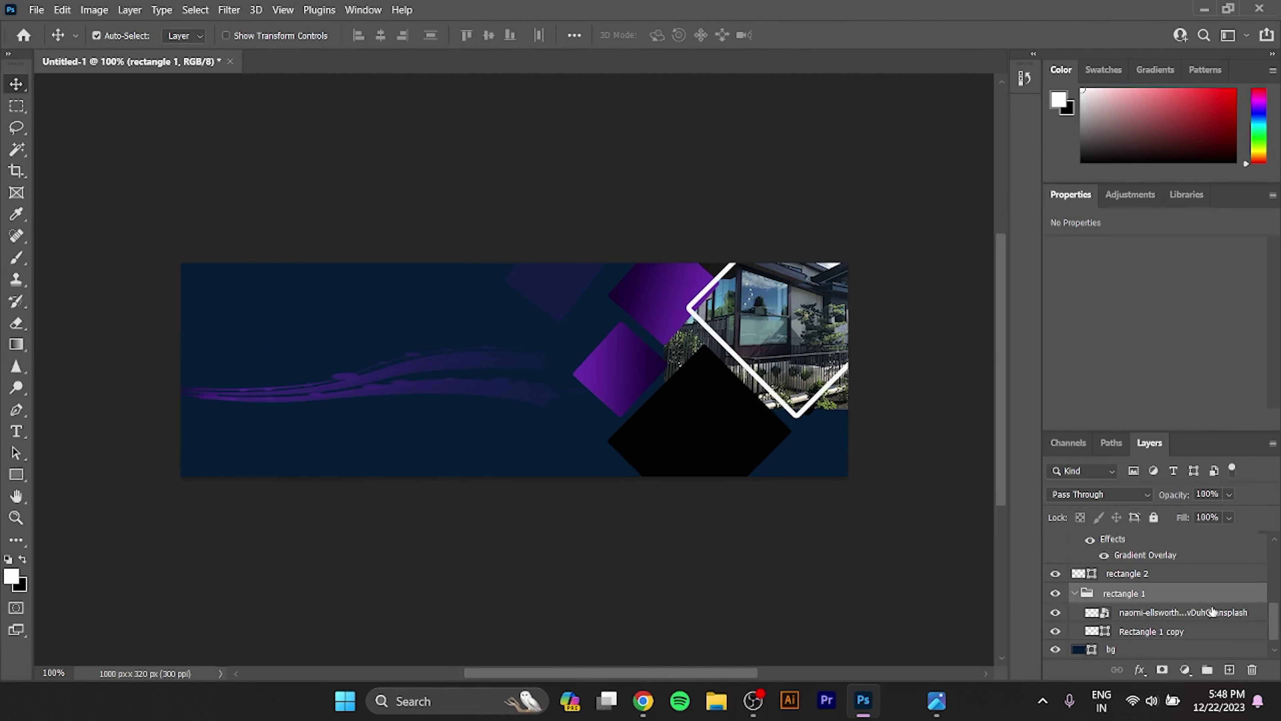
click(1213, 614)
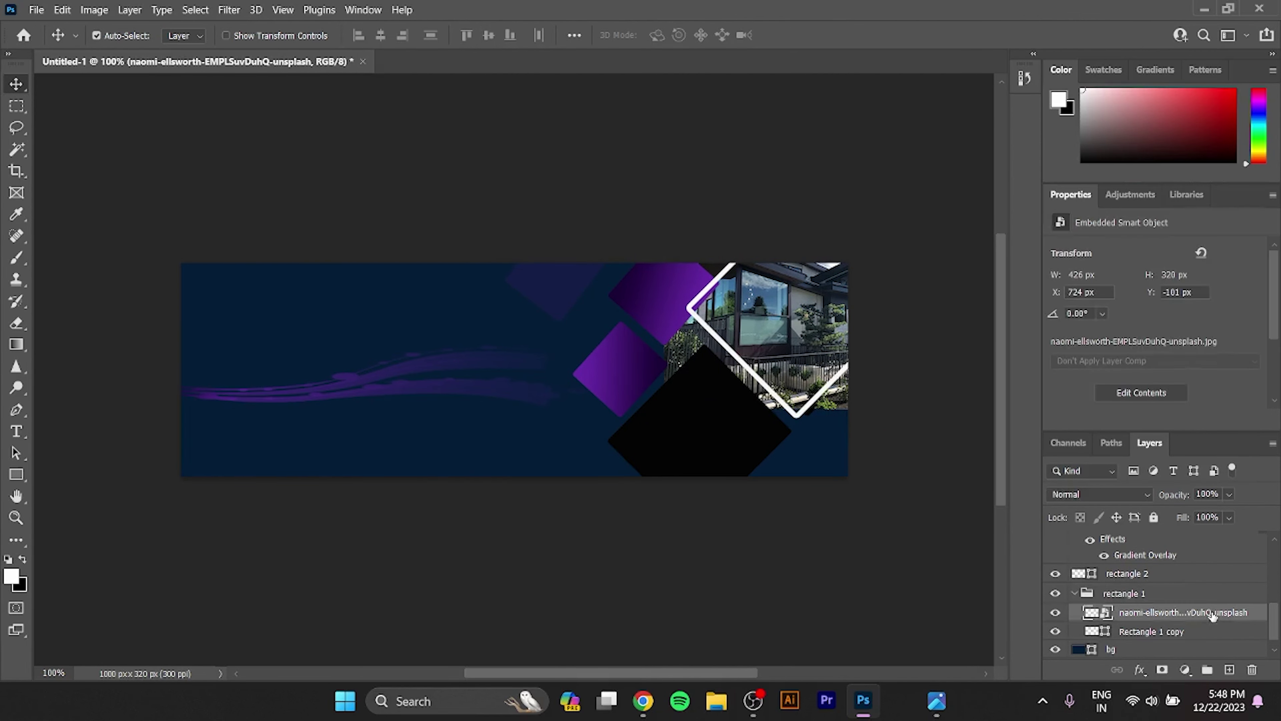
right_click(1213, 616)
click(1103, 374)
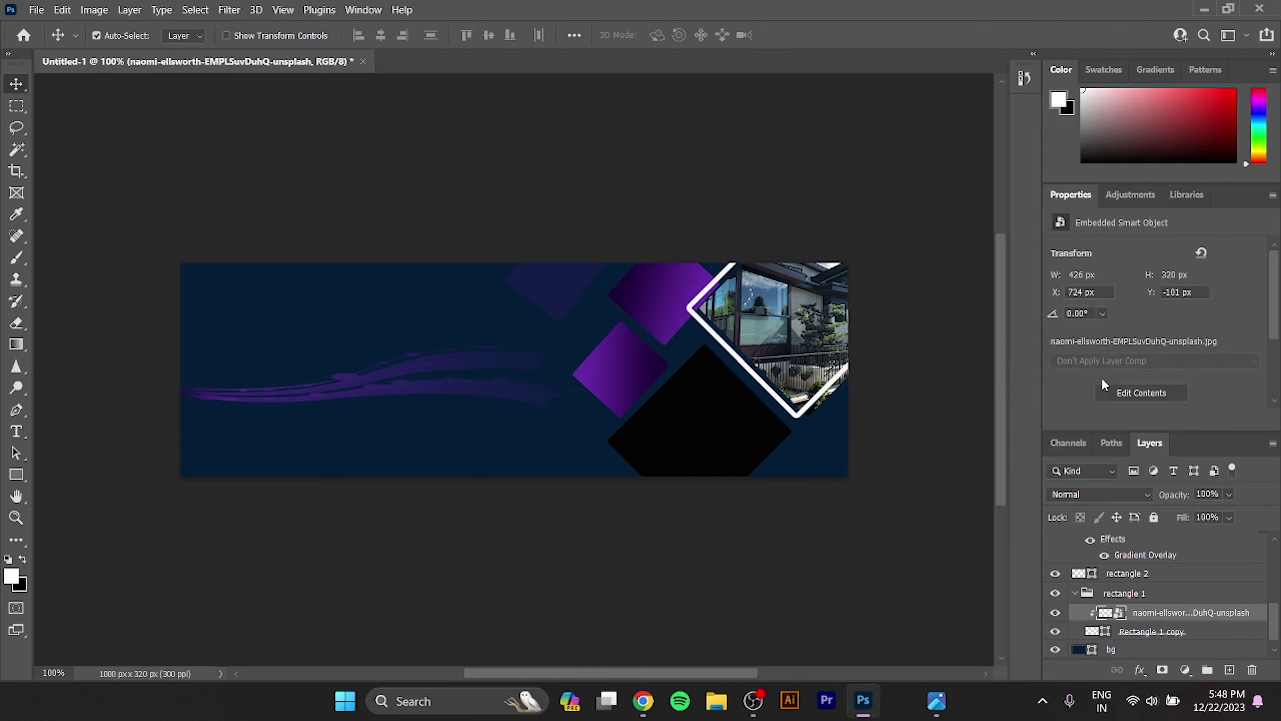
- Resize and position the clipped house photo to fill the white-framed diamond
key(ctrl)
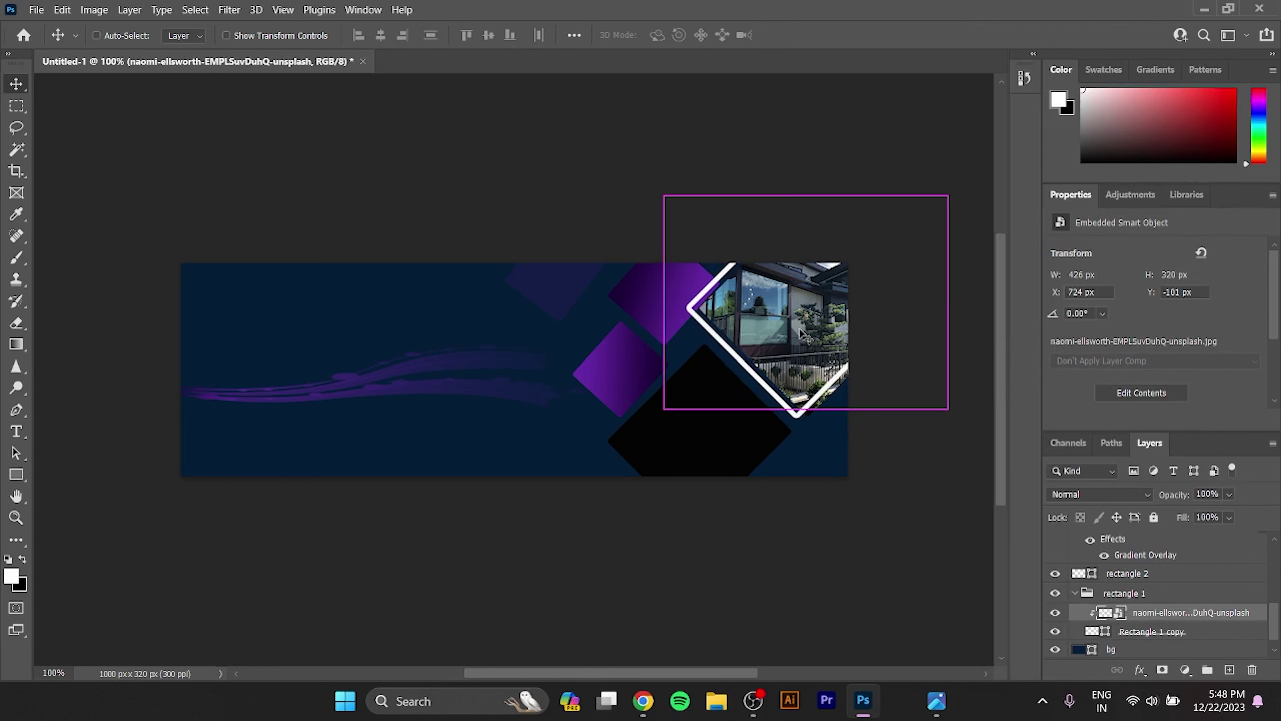
key(ctrl+t)
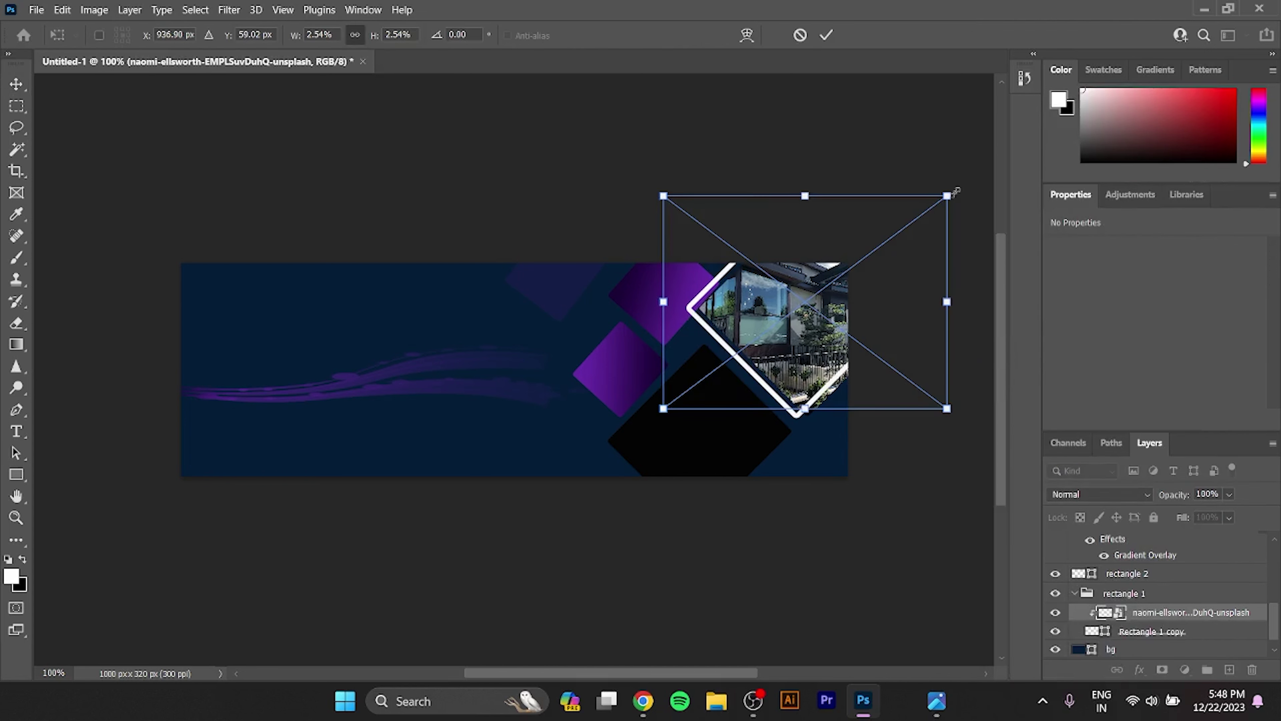
drag(954, 191, 876, 244)
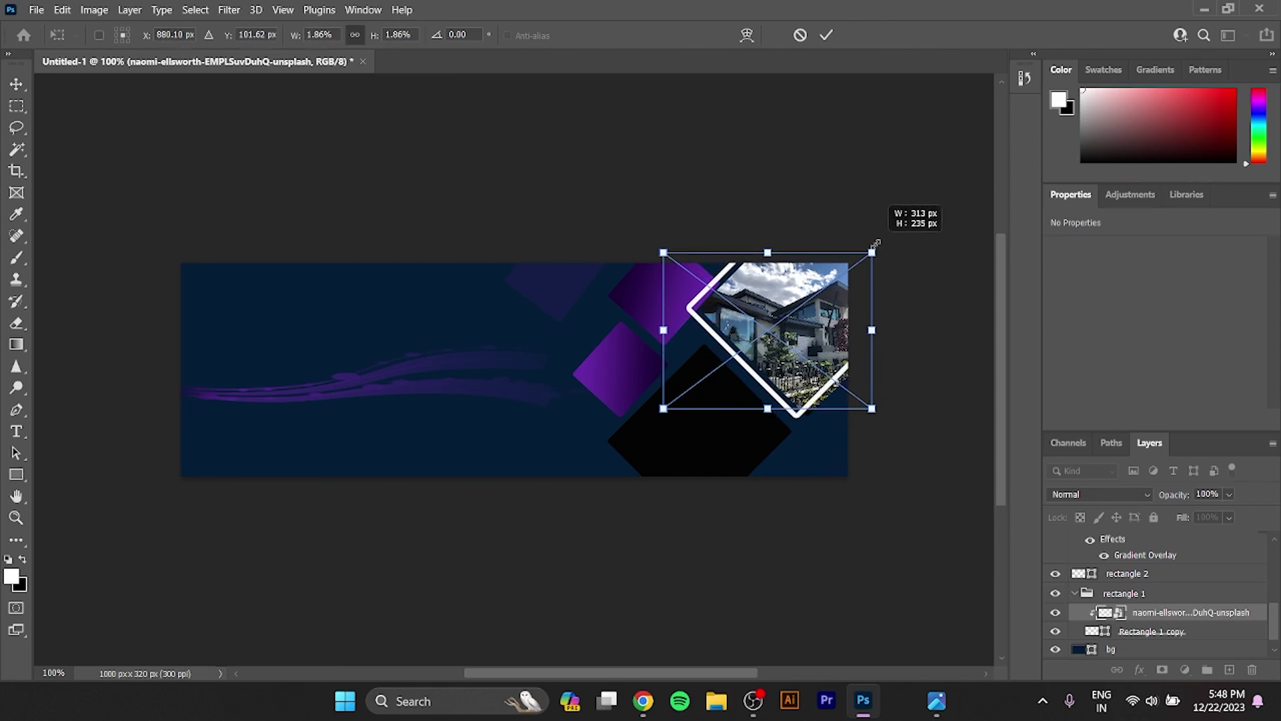
drag(810, 328, 815, 319)
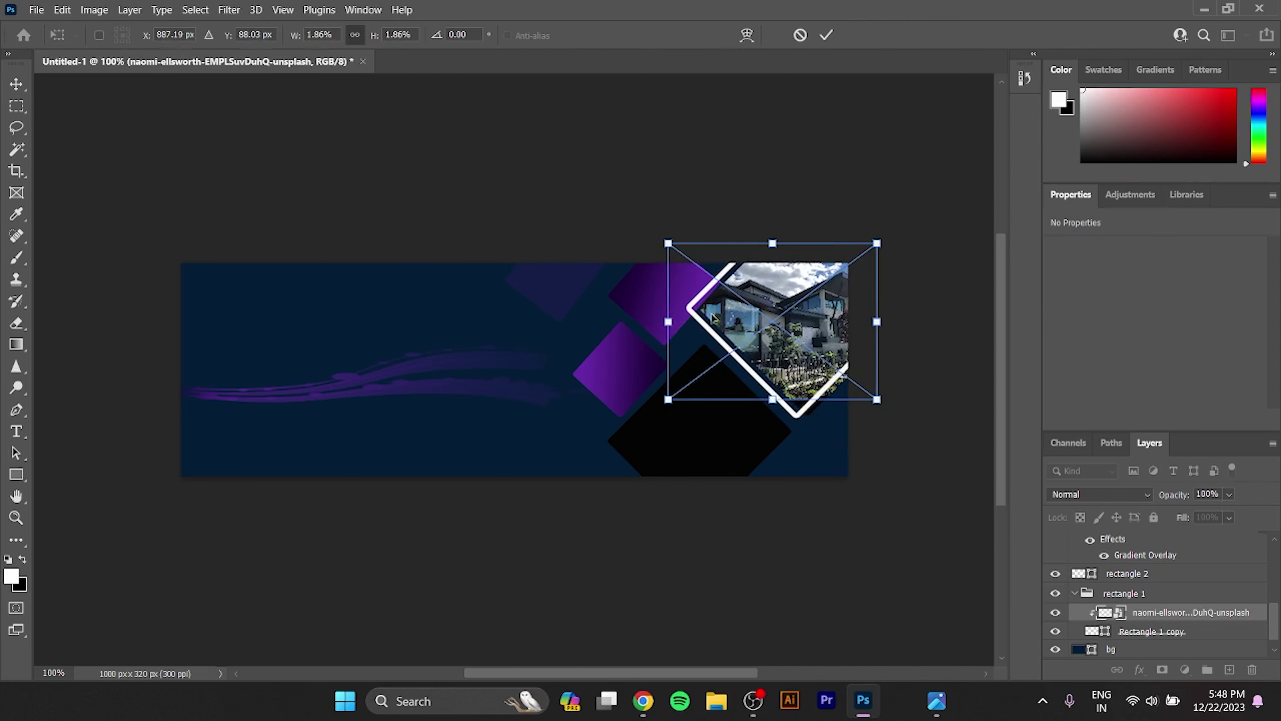
drag(669, 322, 701, 317)
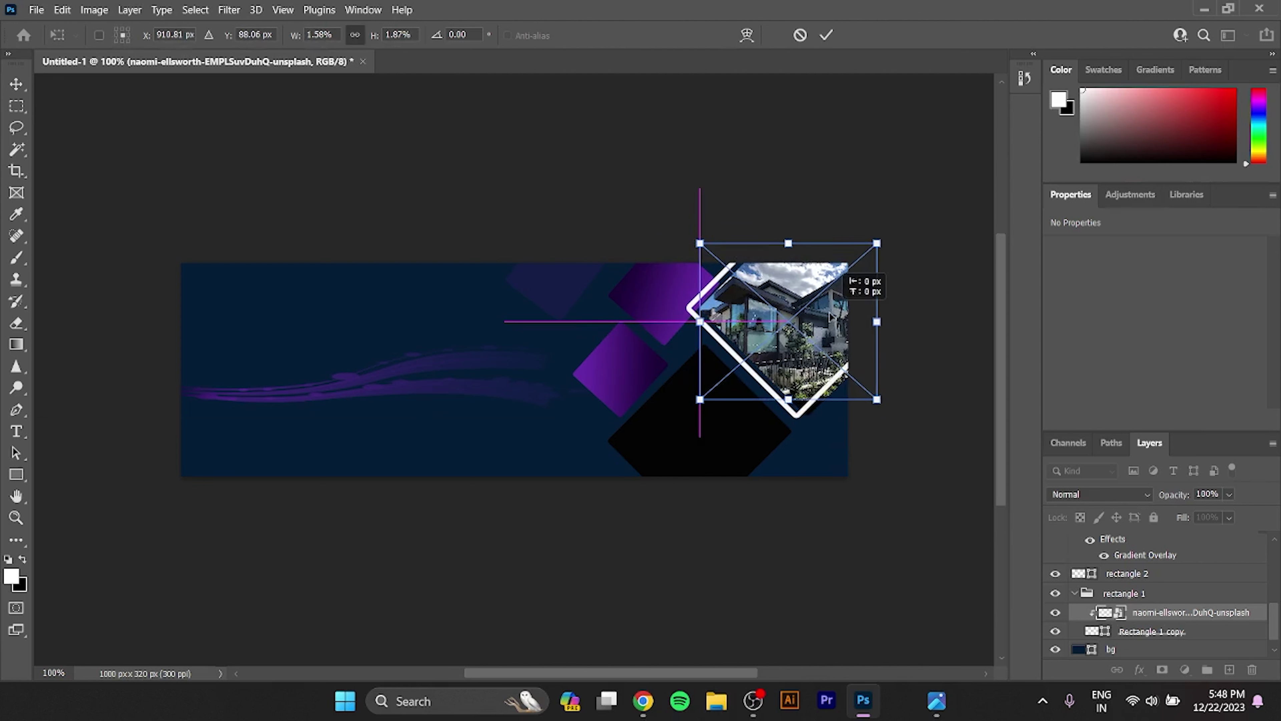
drag(836, 313, 821, 346)
drag(788, 399, 789, 415)
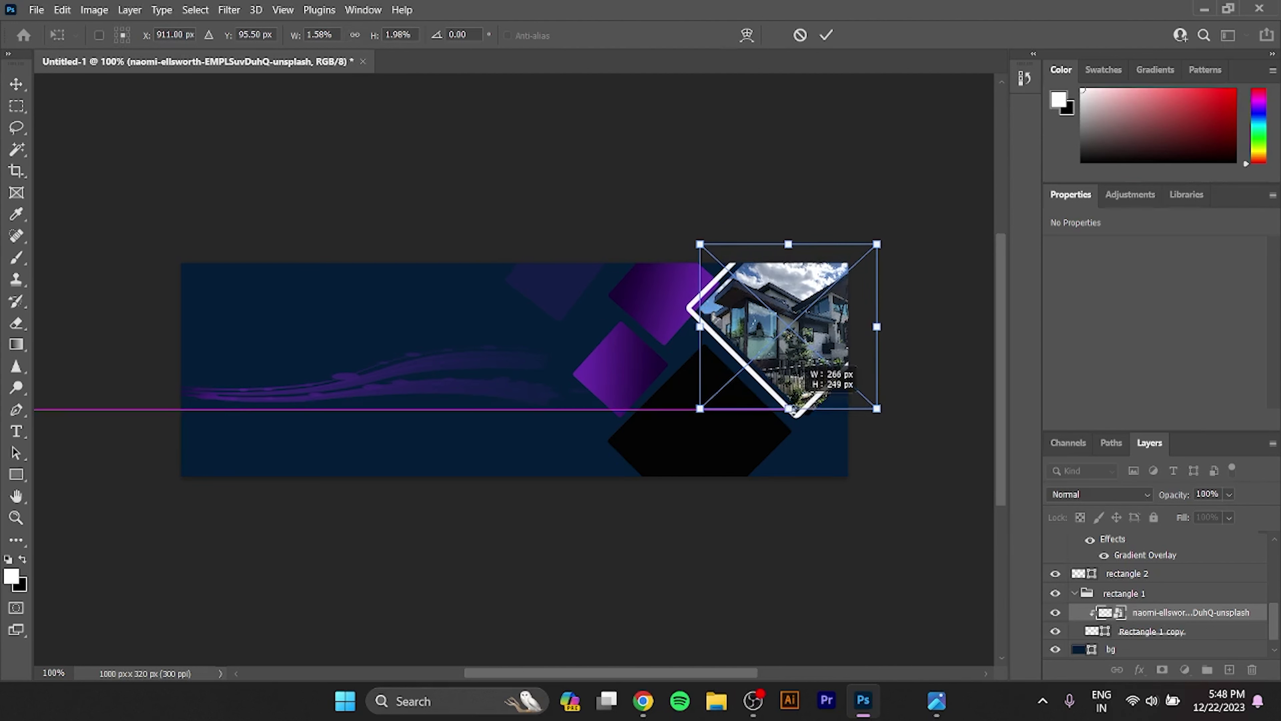
click(832, 34)
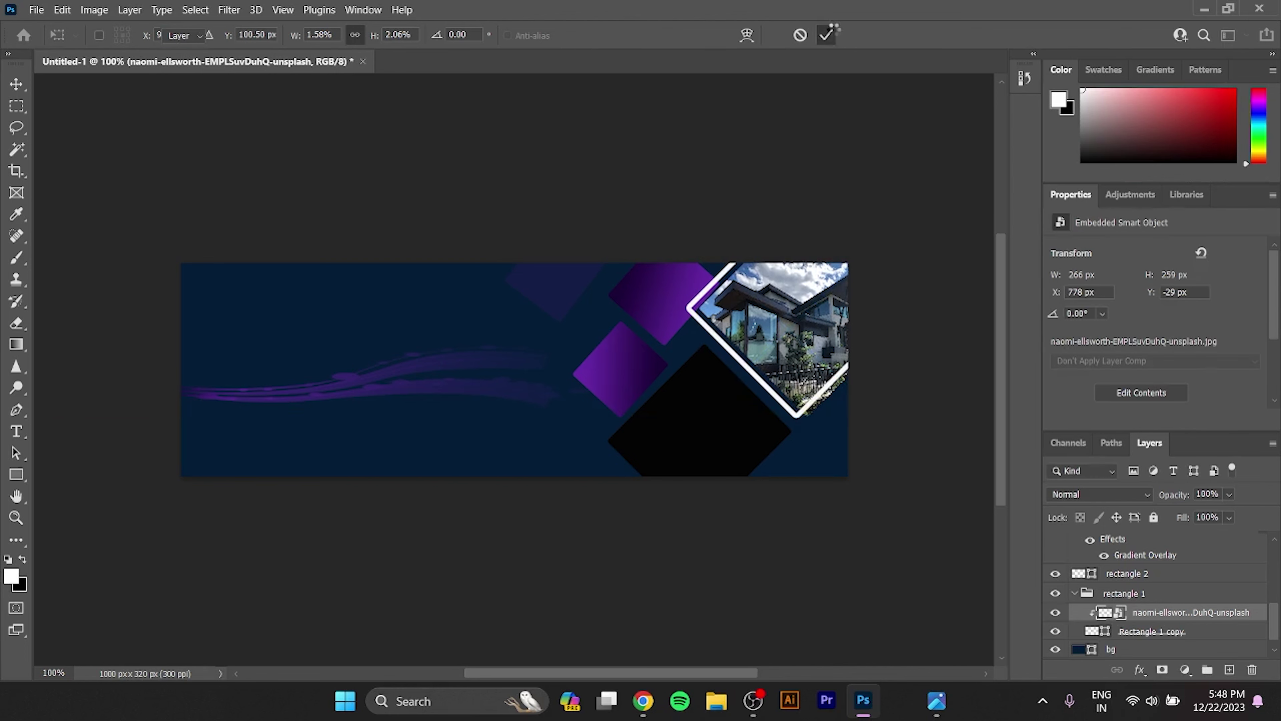
click(701, 427)
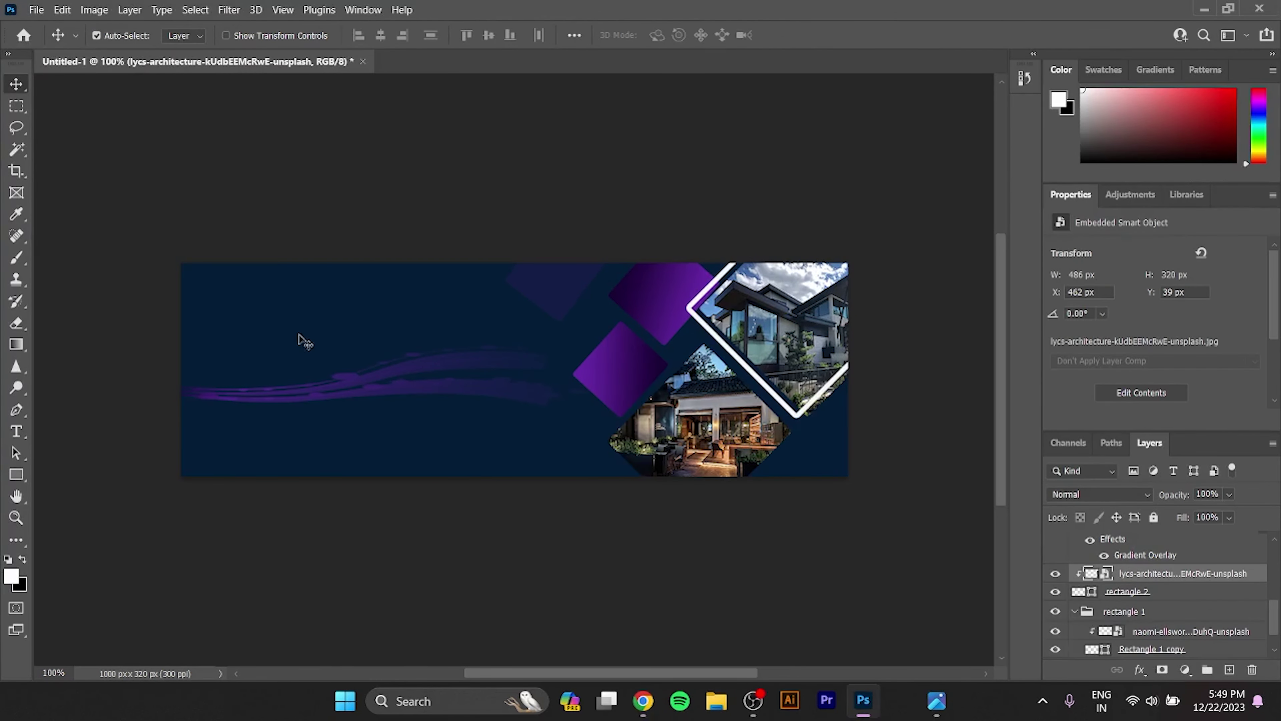
- Add a new text layer on the banner reading 'FIND YOUR'
key(t)
click(281, 332)
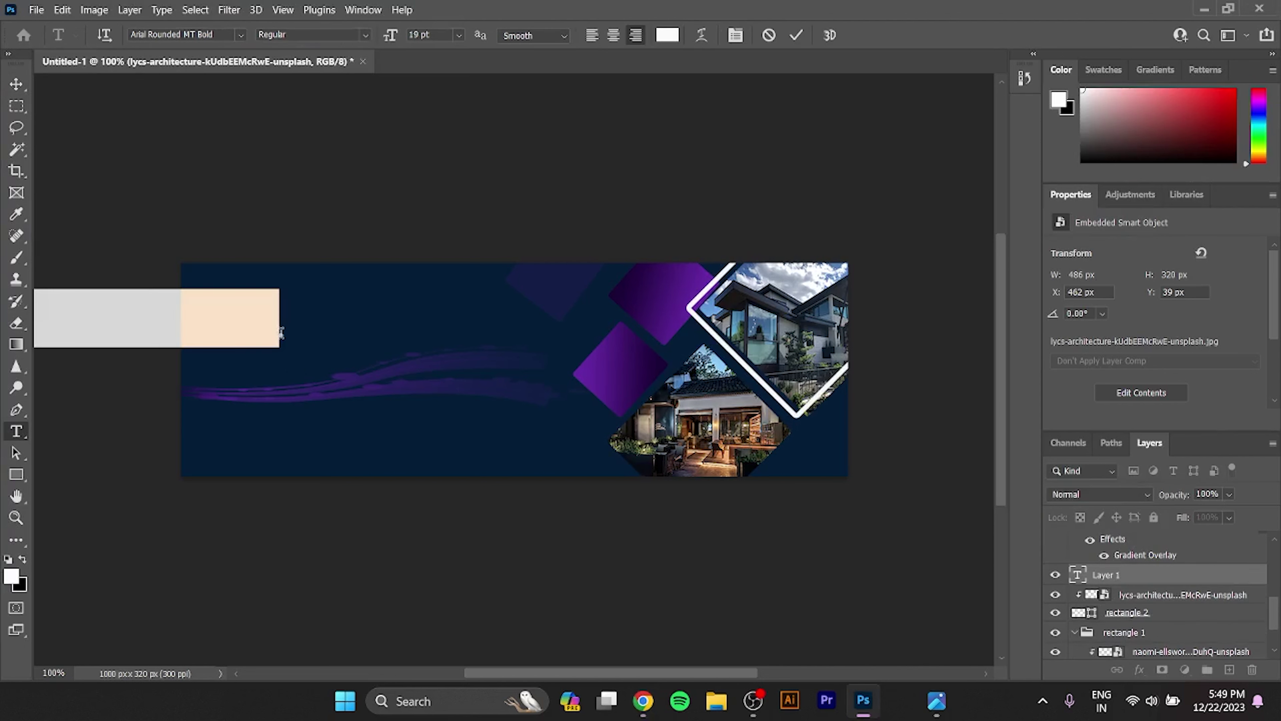
drag(343, 402, 511, 417)
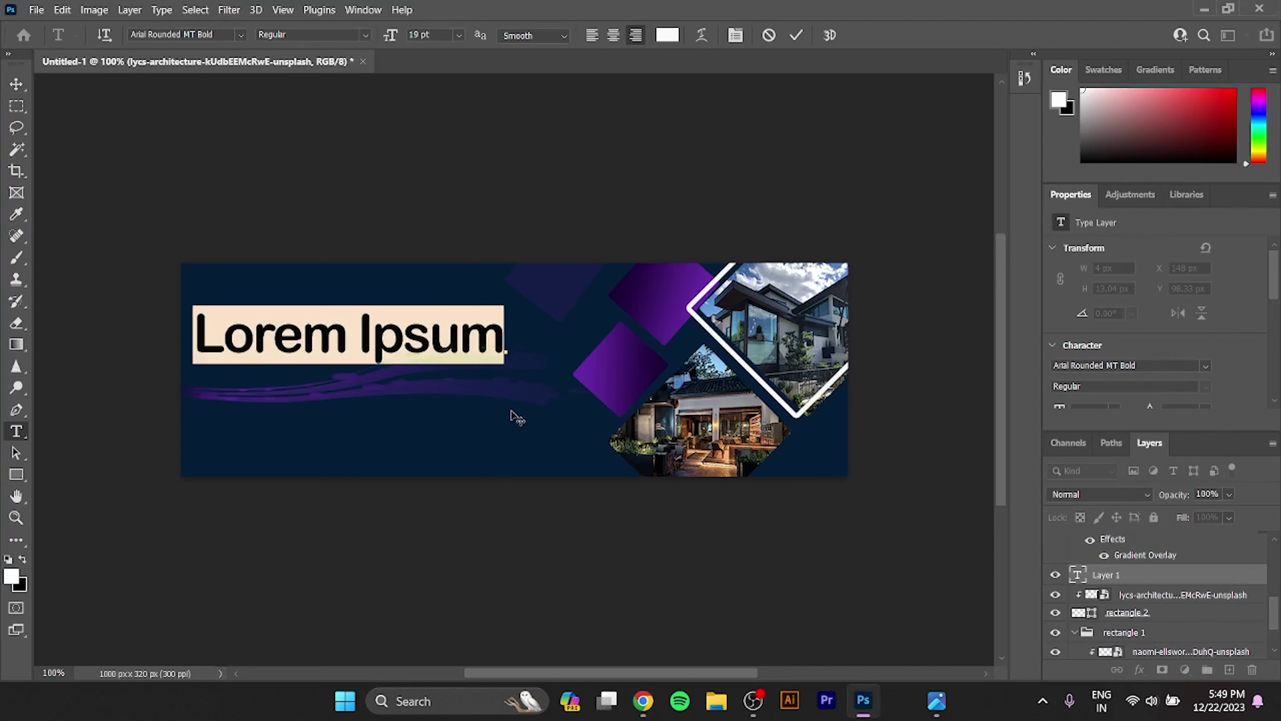
text(fi)
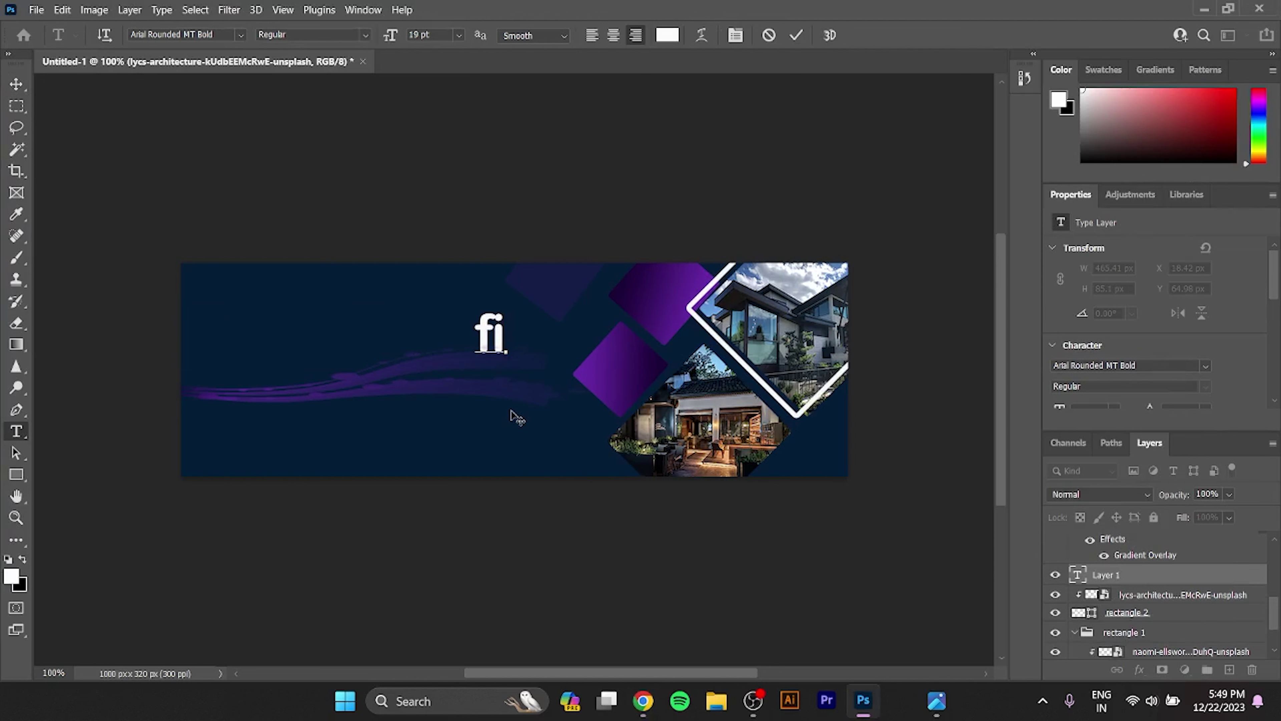
text(nd )
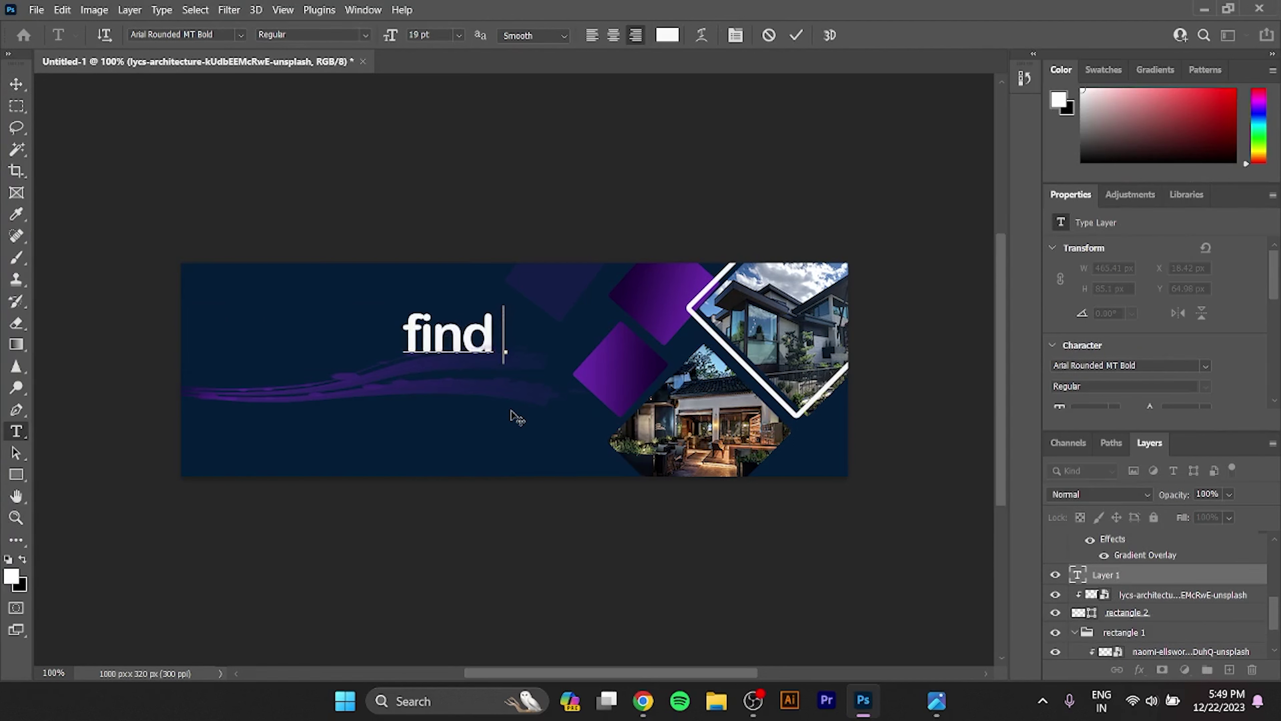
text(you)
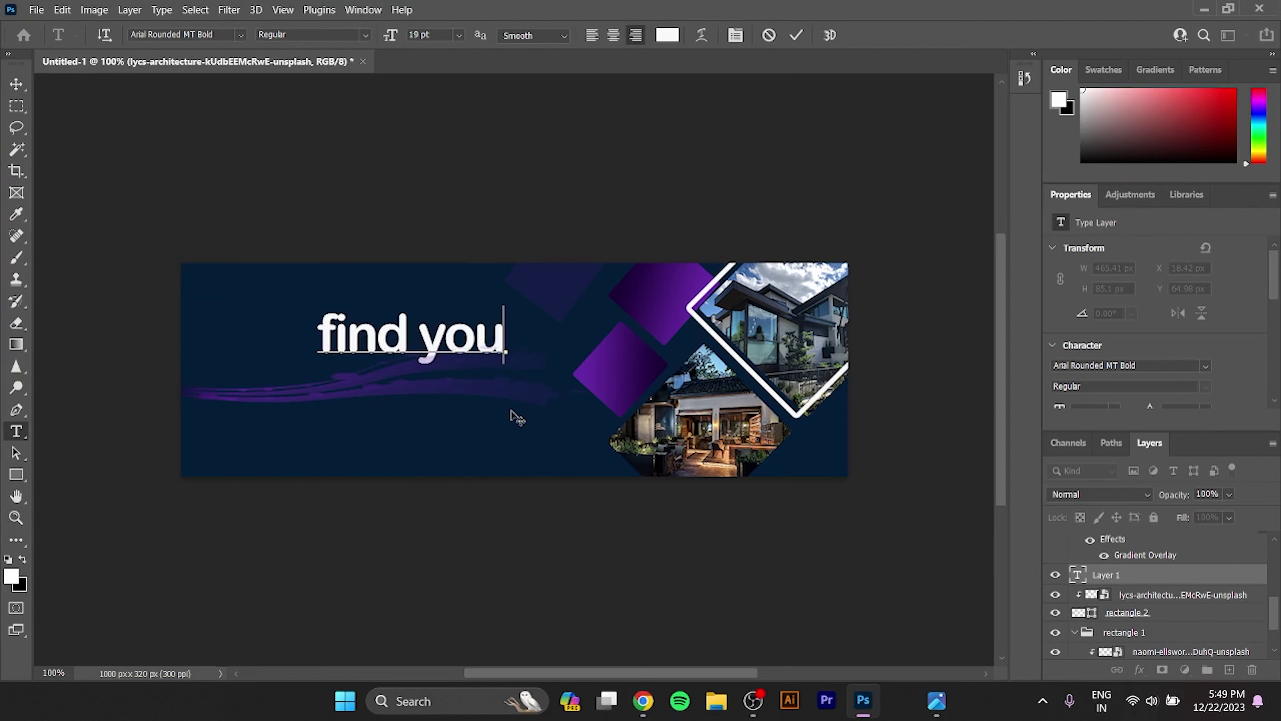
text(r)
key(BackSpace)
key(BackSpace)
key(BackSpace)
key(BackSpace)
key(BackSpace)
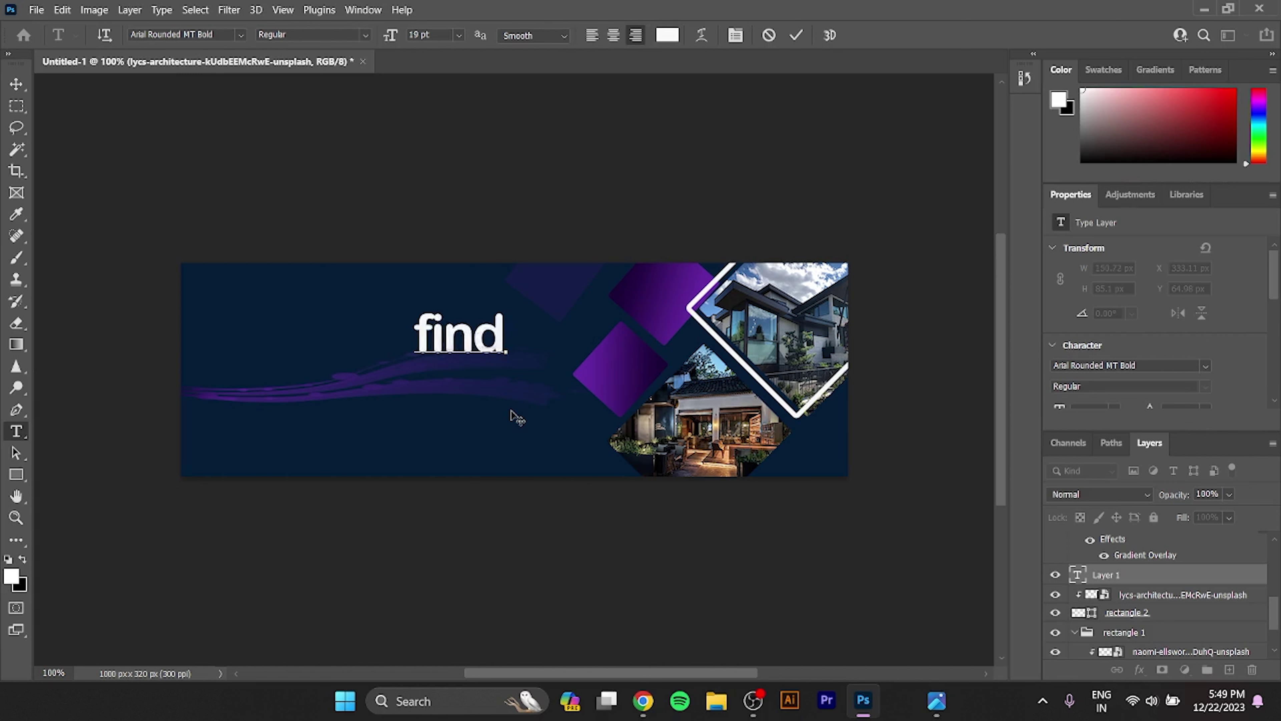
key(BackSpace)
key(BackSpace)
key(BackSpace)
key(BackSpace)
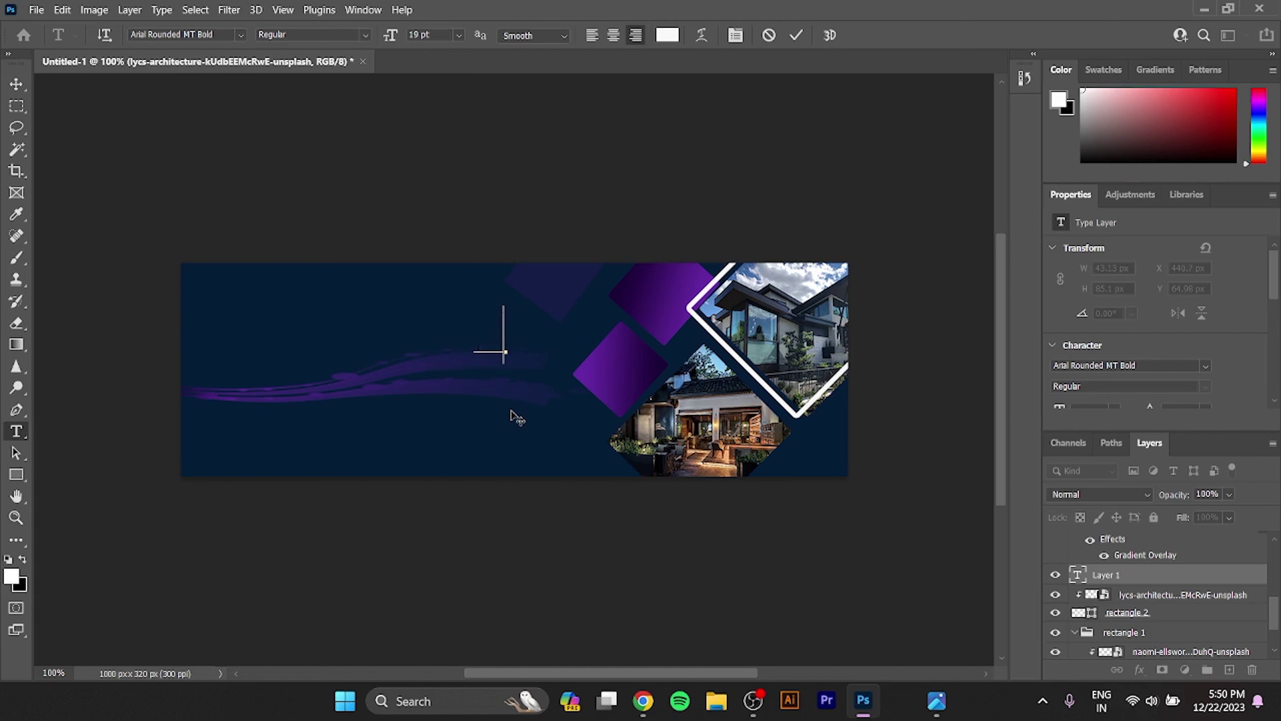
text(FIND )
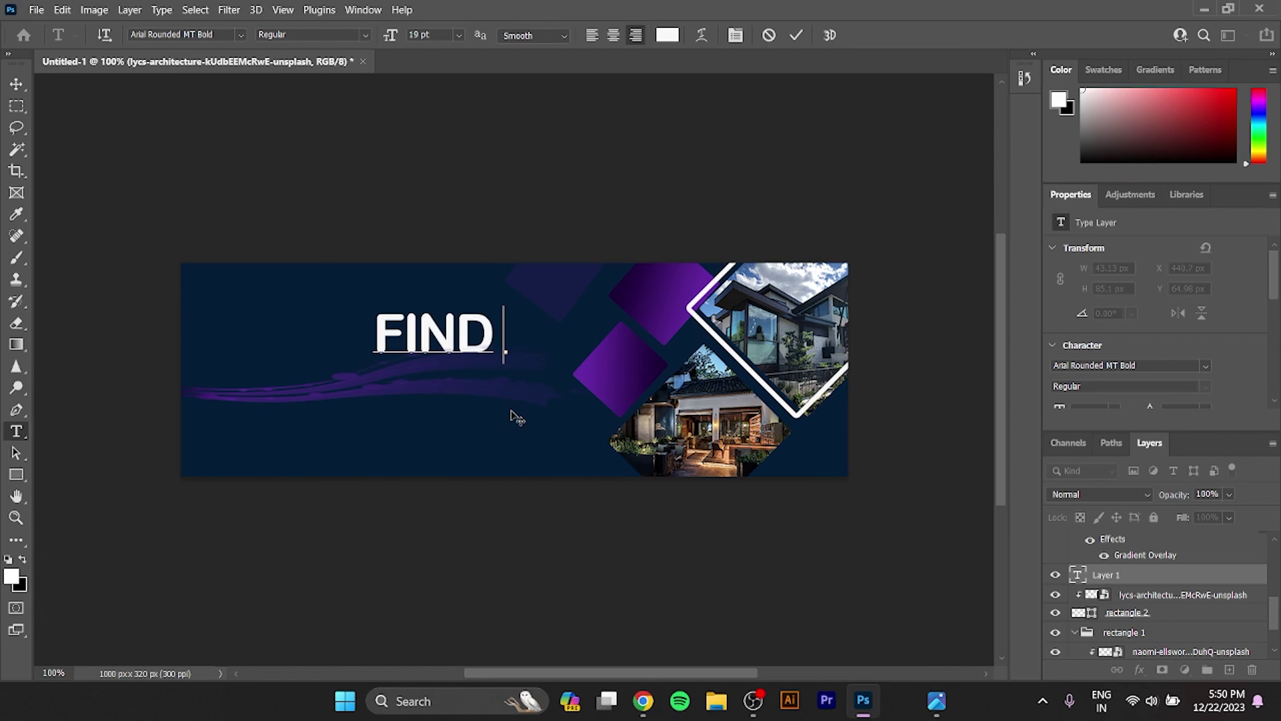
text(YOUR)
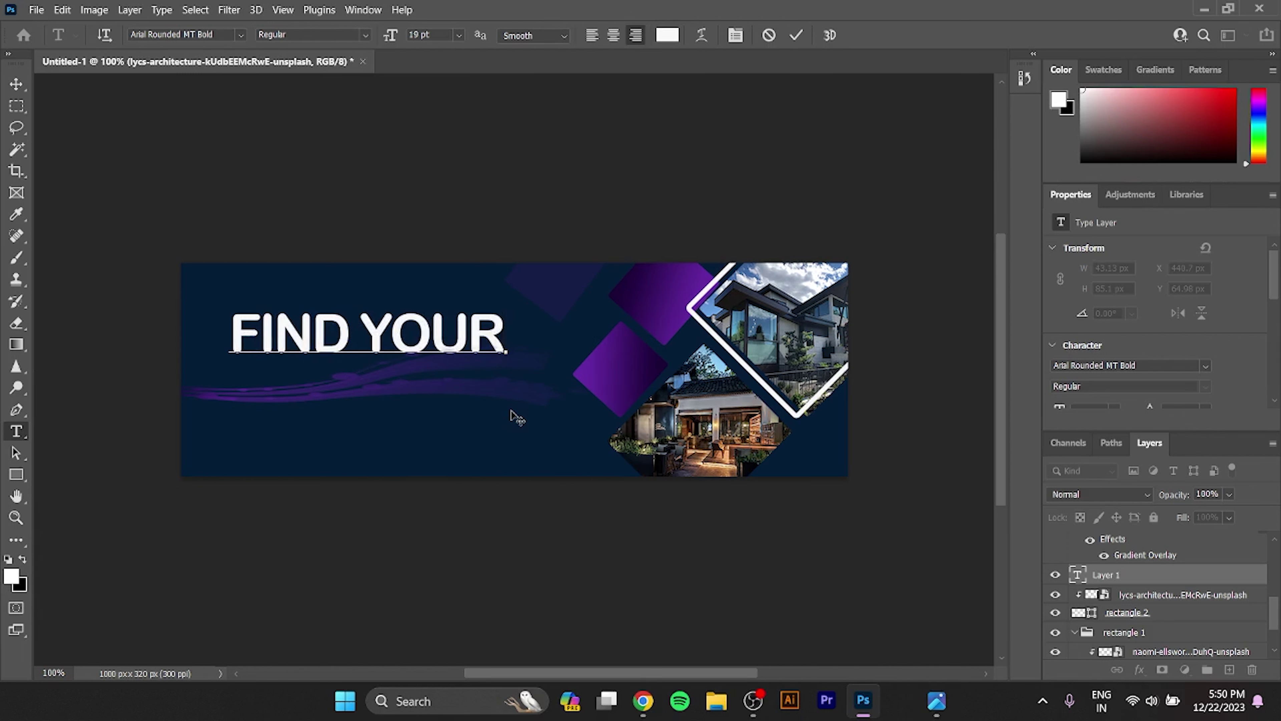
- Shrink the FIND YOUR headline, move it to the left side, and set it in Futura Bk BT
drag(504, 331, 167, 358)
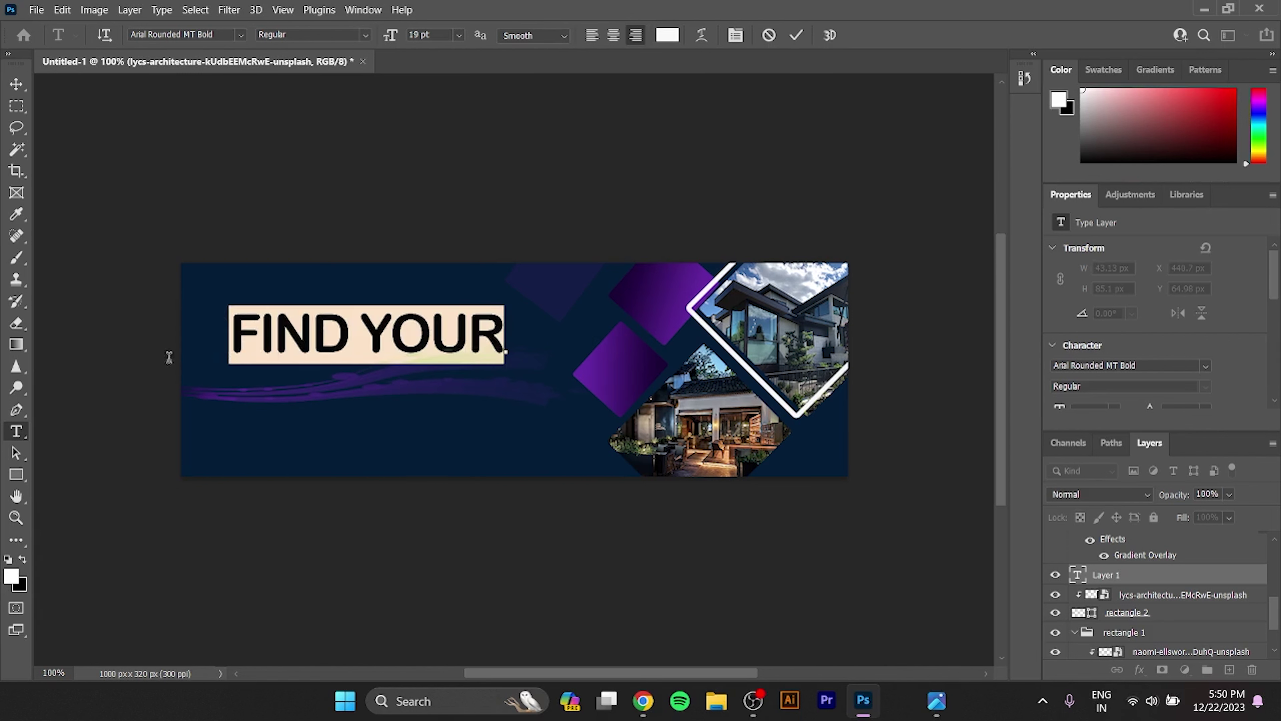
drag(390, 34, 500, 308)
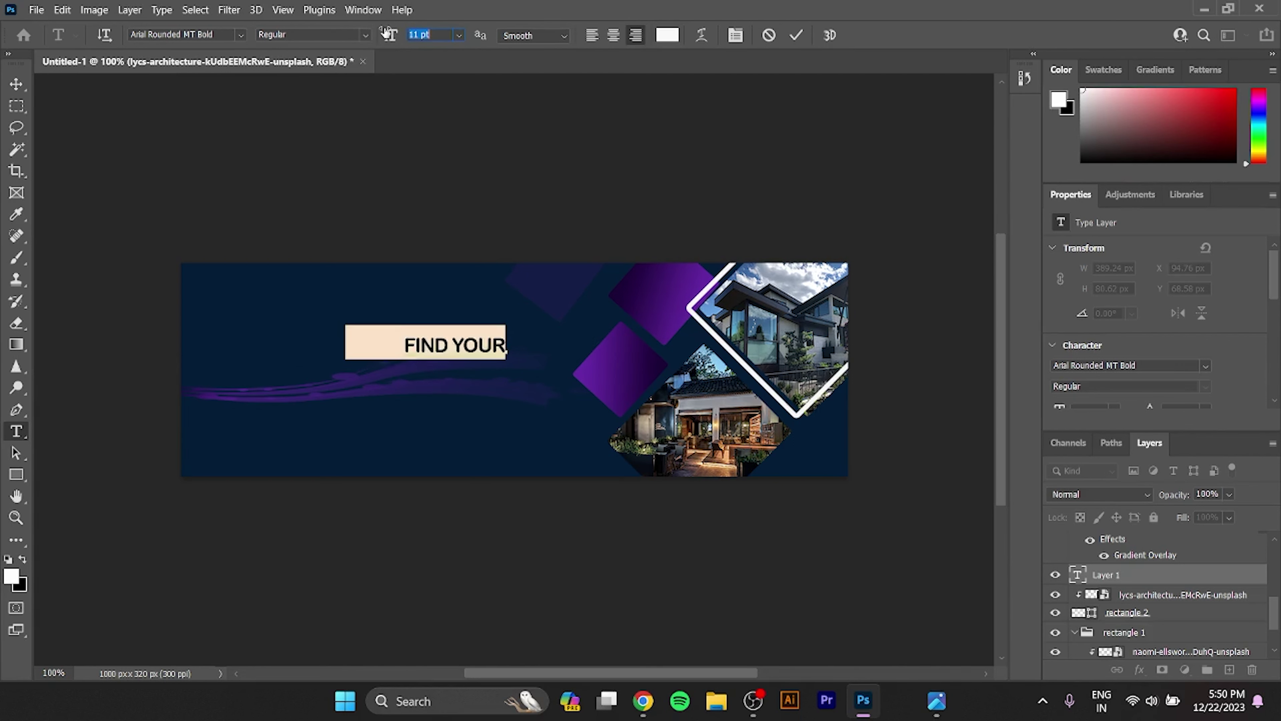
drag(443, 401, 381, 385)
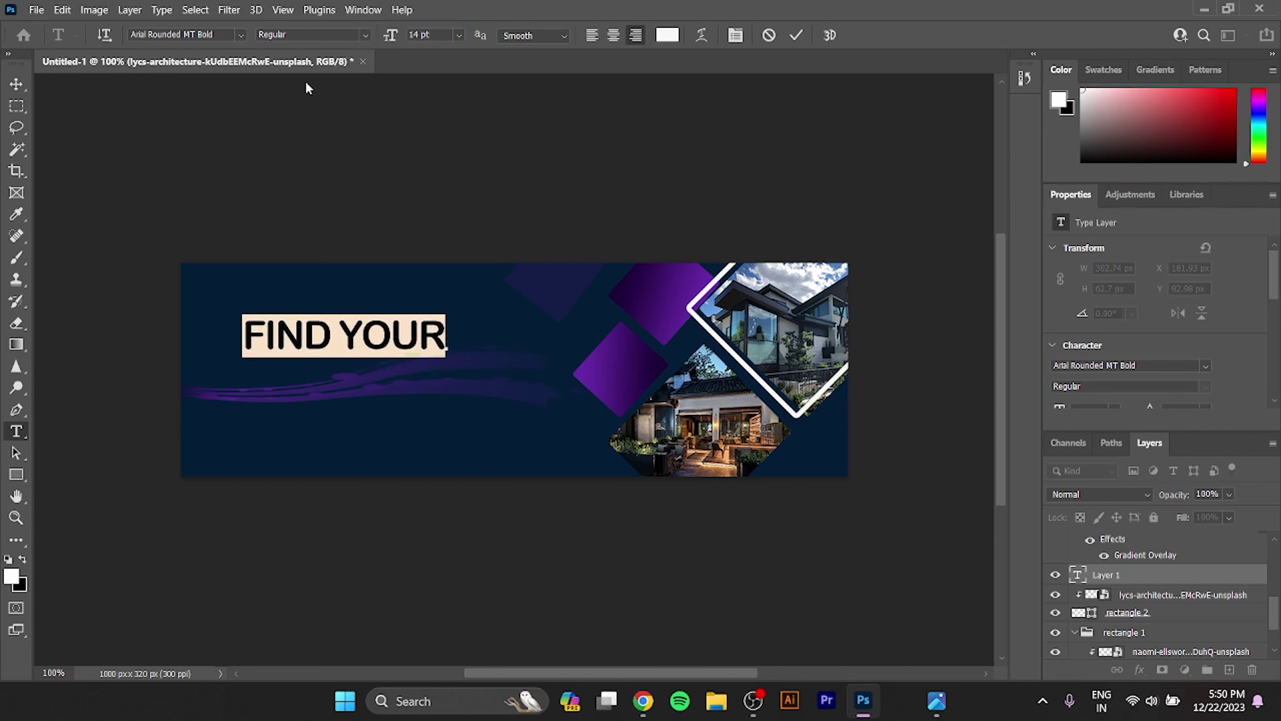
click(241, 36)
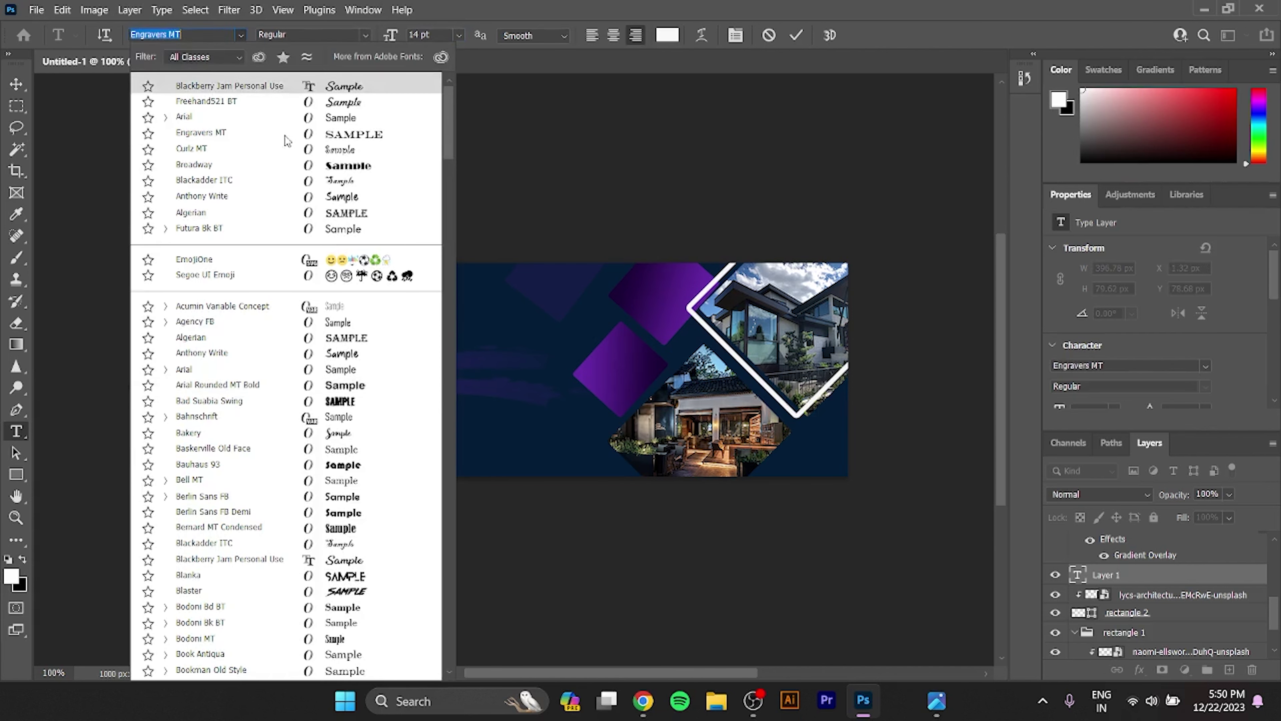
click(316, 109)
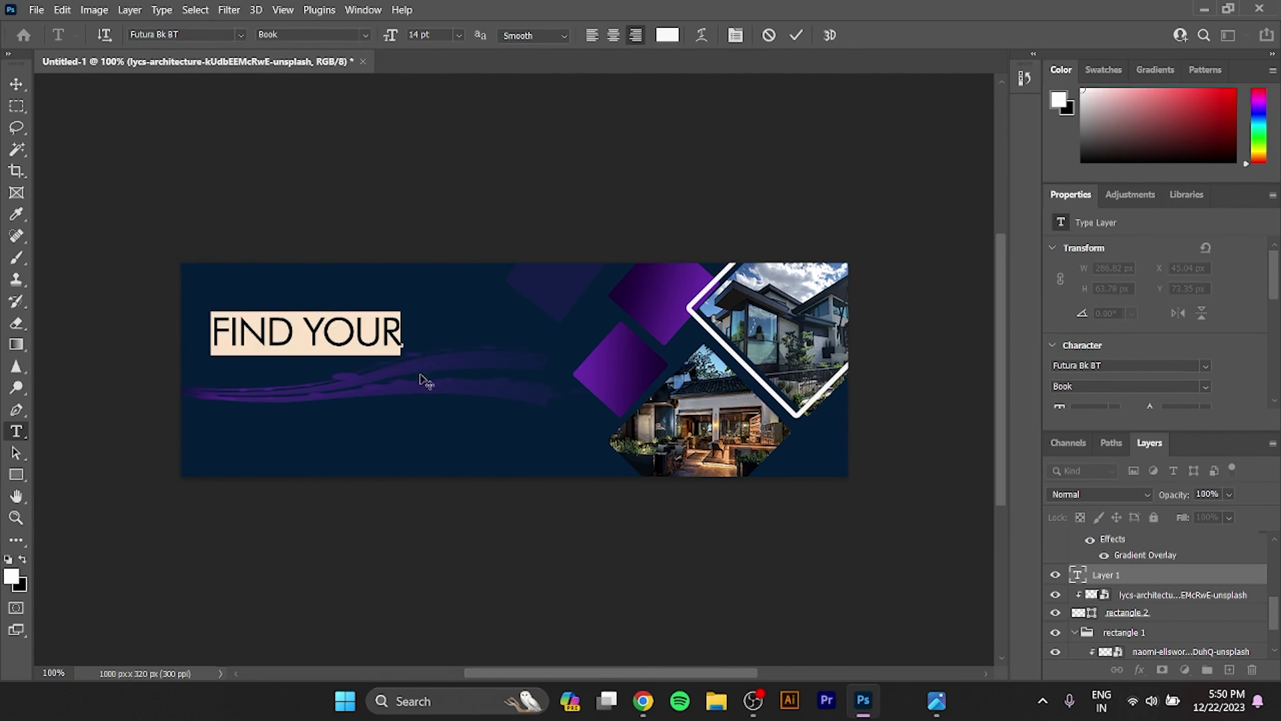
click(796, 35)
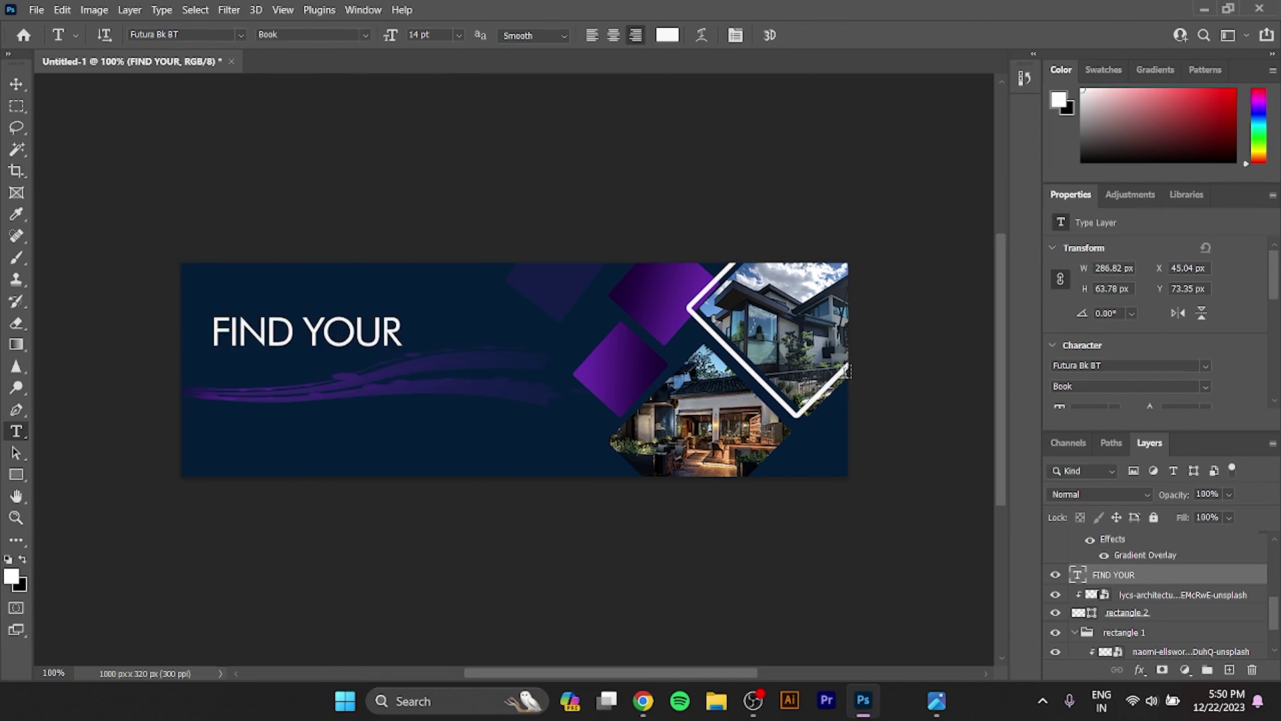
double_click(1087, 577)
- Give FIND YOUR a light purple-grey colour overlay, then duplicate it below as 'SWEET HOME'
click(1204, 74)
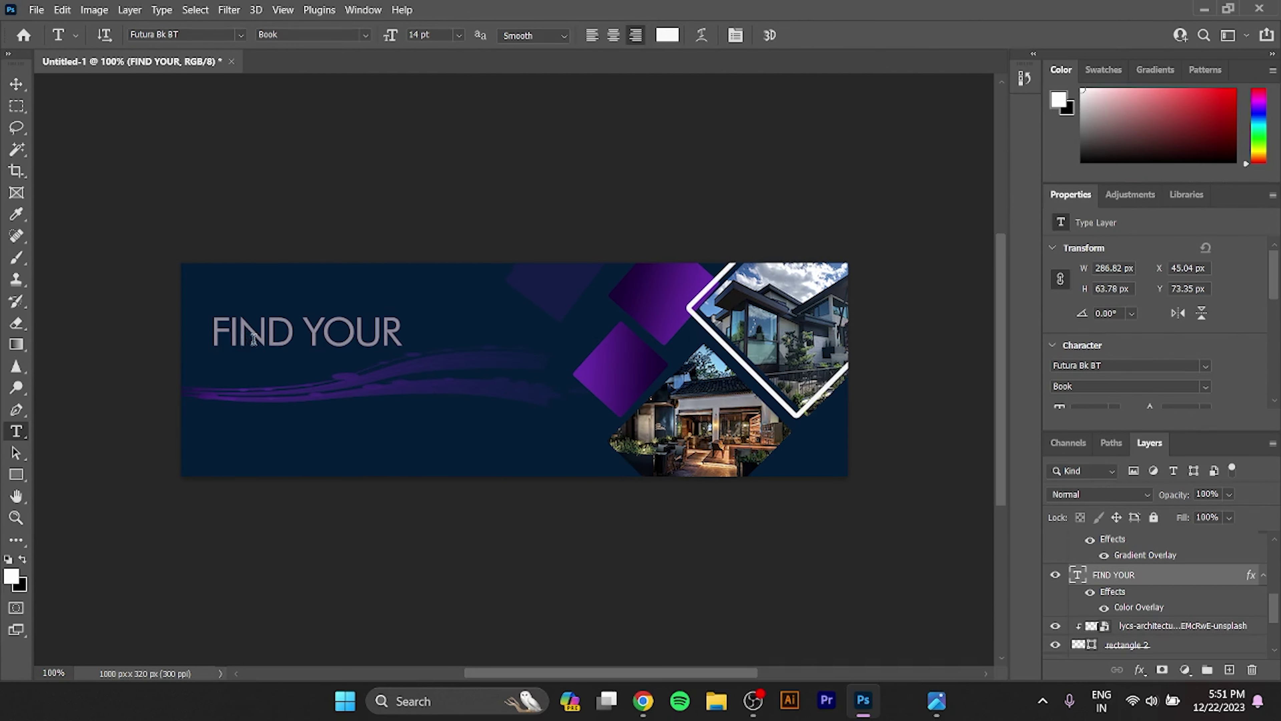
click(14, 86)
drag(296, 342, 297, 402)
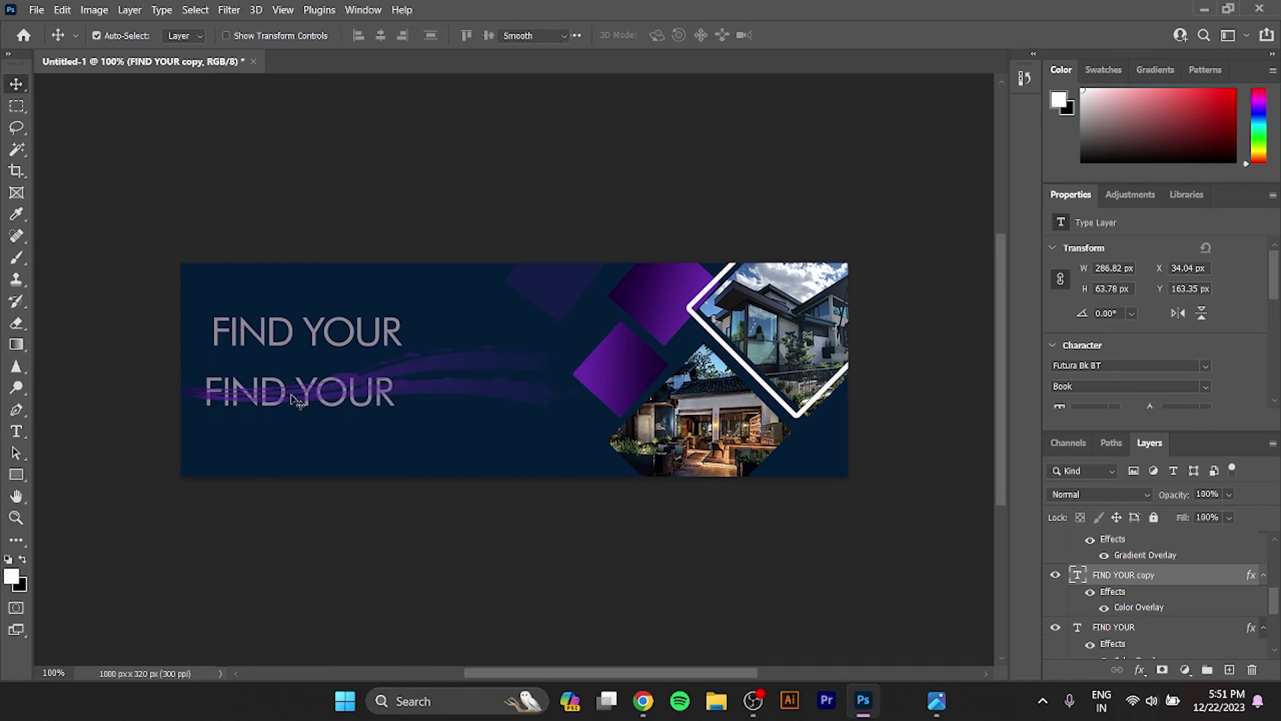
double_click(291, 398)
text(SW)
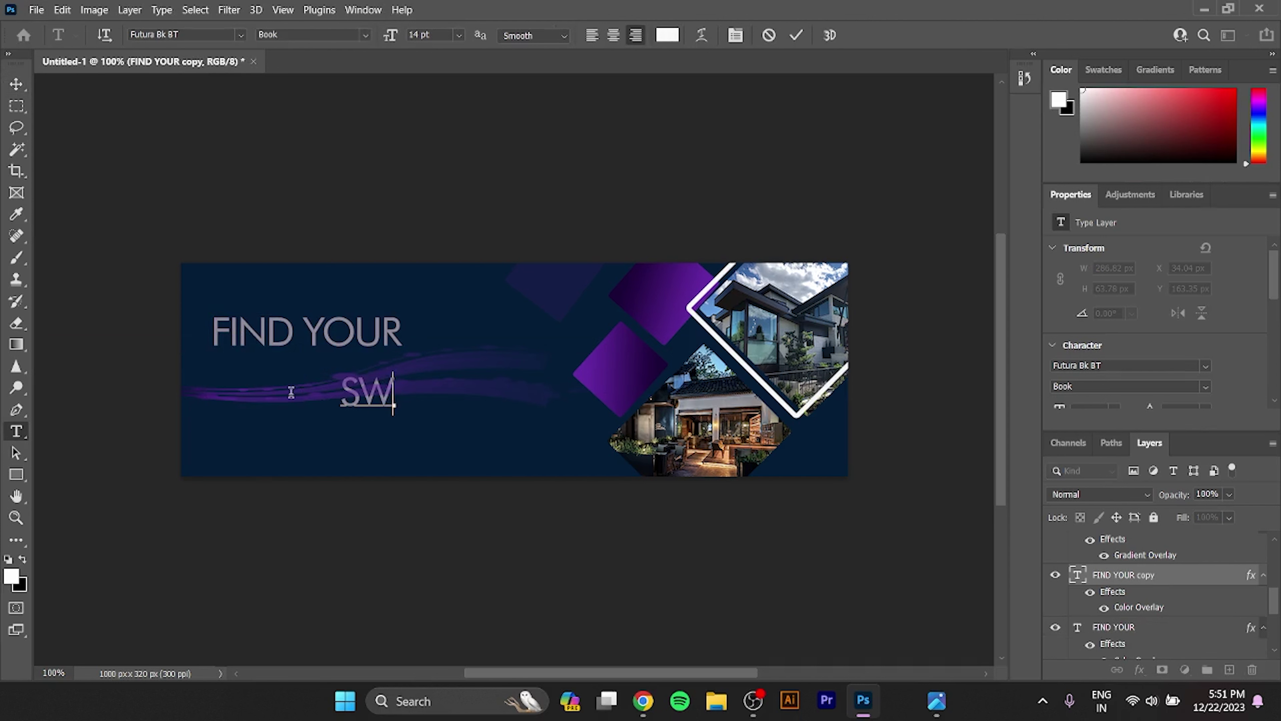
text(EET)
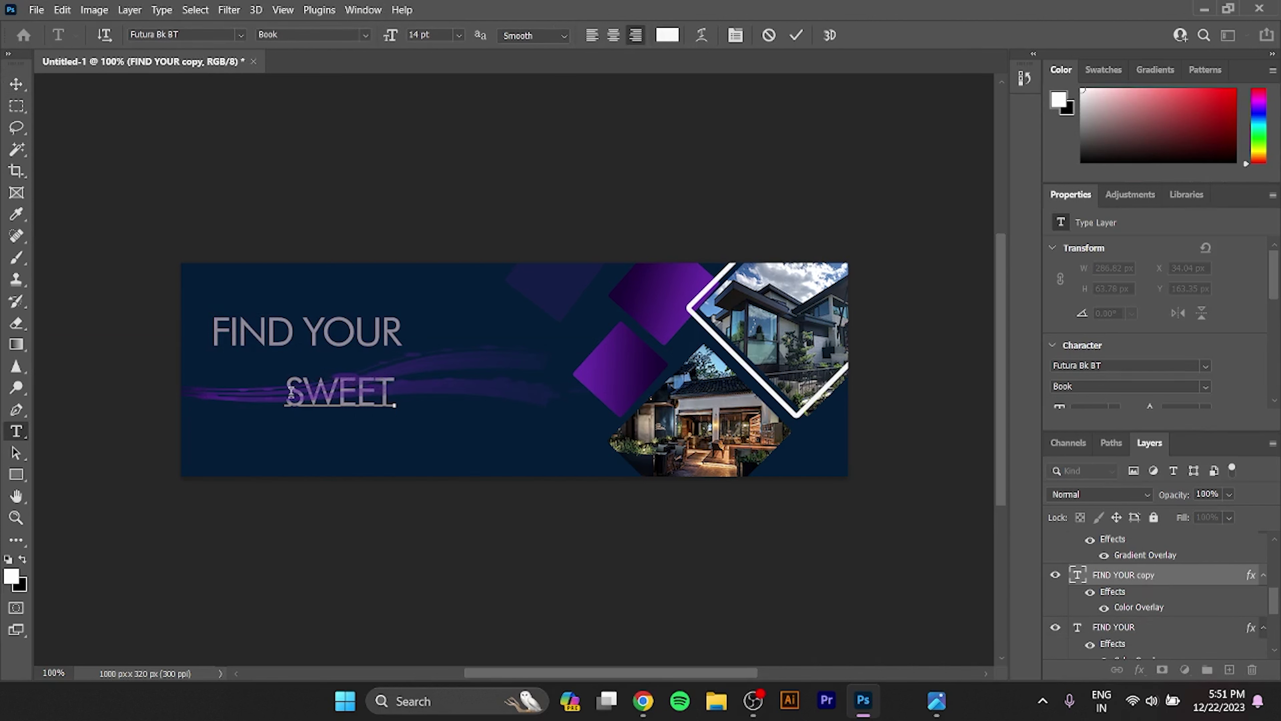
text( HOME)
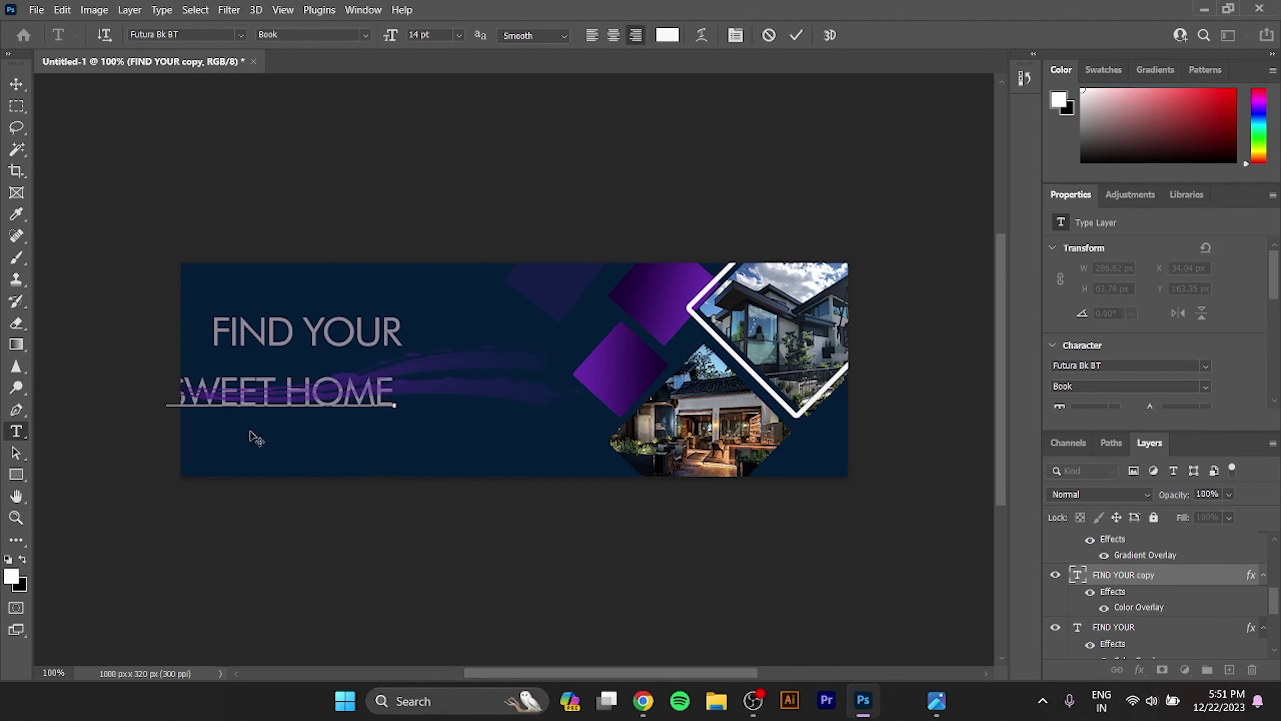
mouse_move(268, 445)
mouse_down()
mouse_move(358, 429)
mouse_move(317, 433)
mouse_up()
- Enlarge SWEET HOME to 11 pt and line it up under FIND YOUR
drag(446, 380, 163, 399)
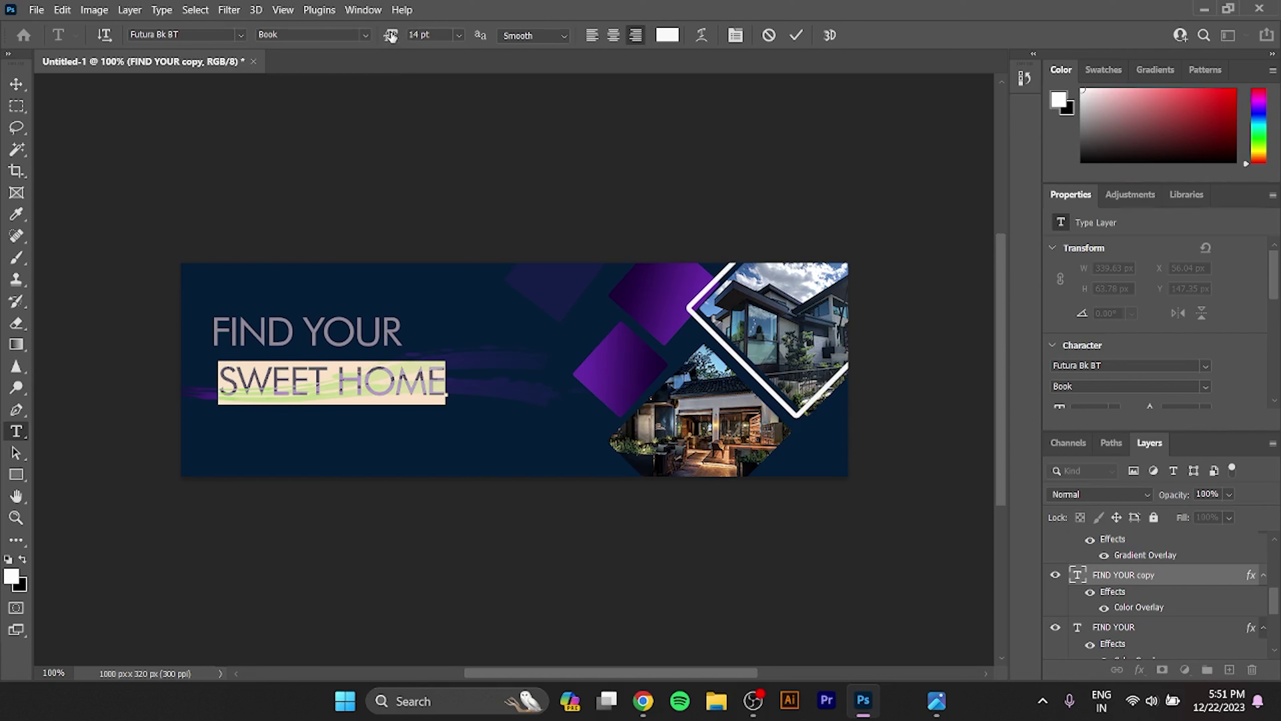
drag(391, 36, 377, 30)
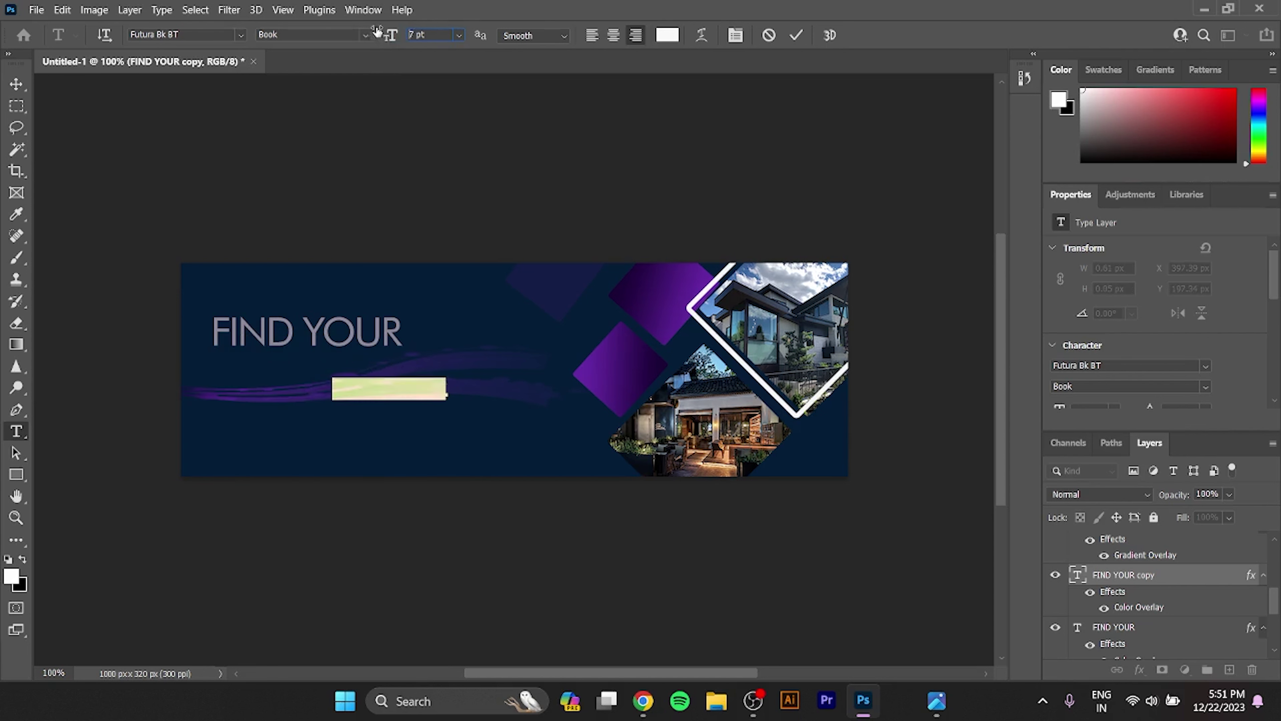
drag(378, 31, 381, 32)
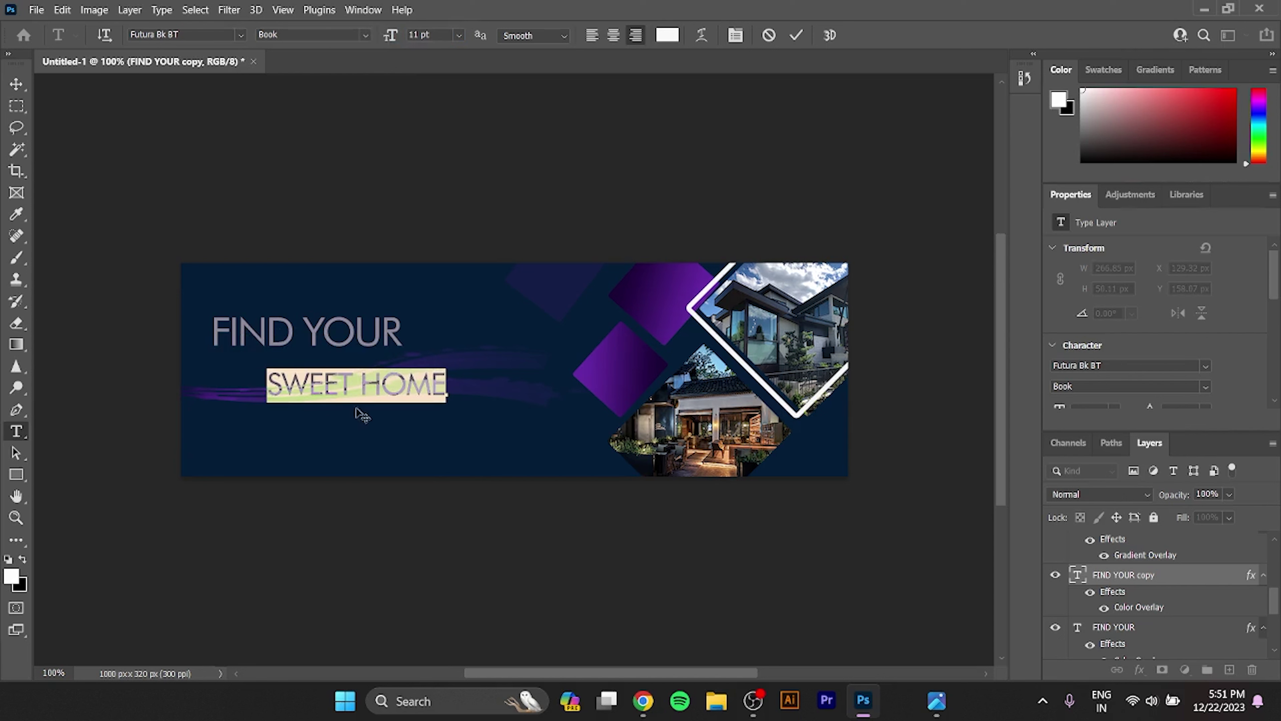
drag(308, 435, 316, 418)
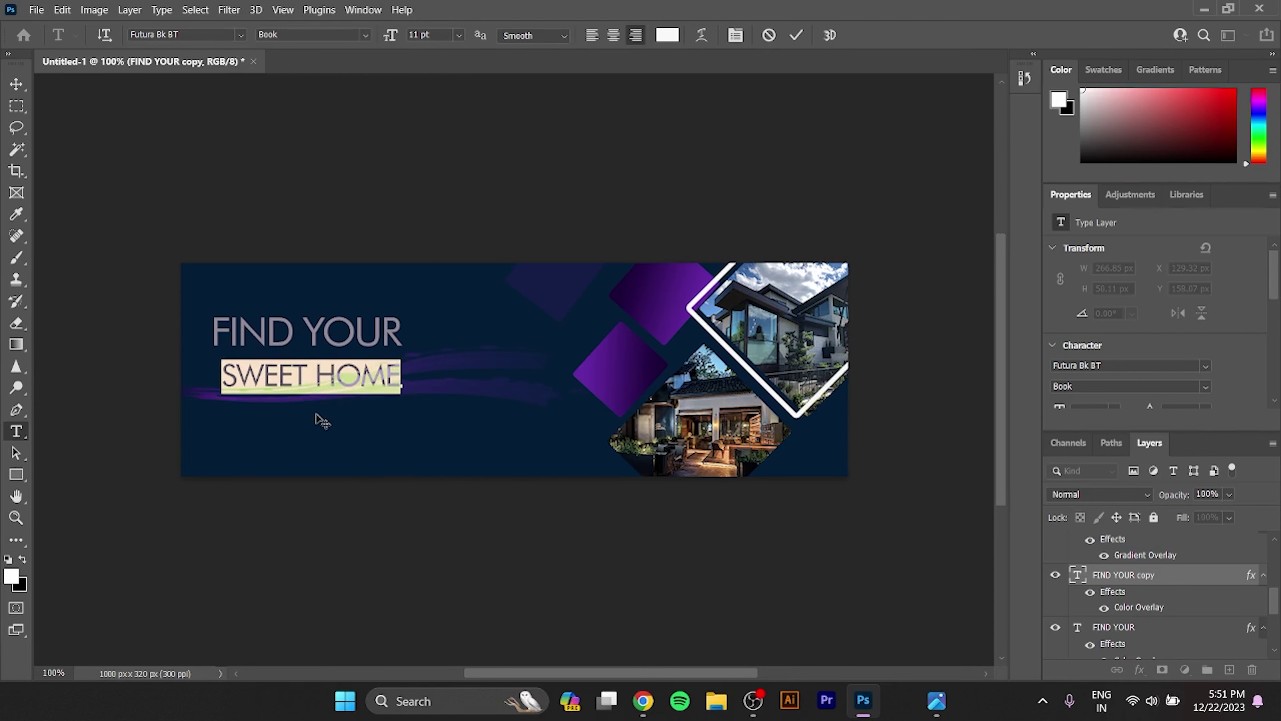
- After trying Broadway and Blackberry Jam, set SWEET HOME in Algerian under FIND YOUR
click(240, 34)
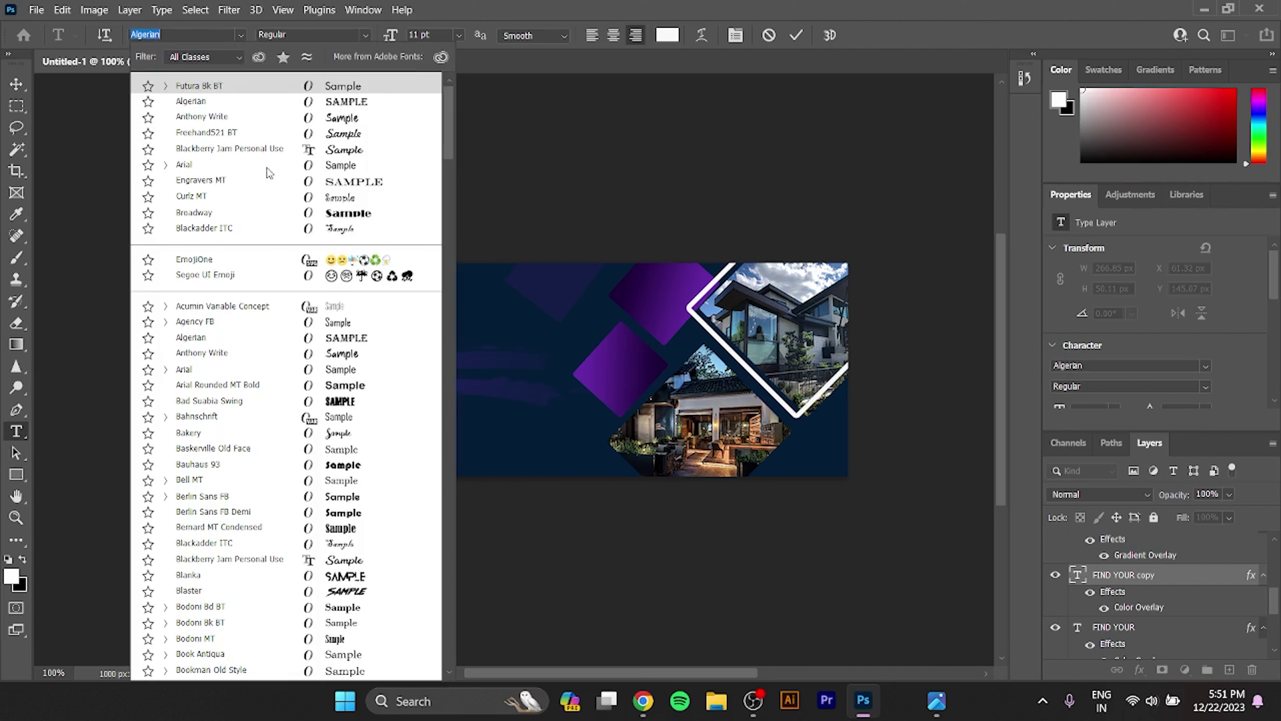
click(315, 213)
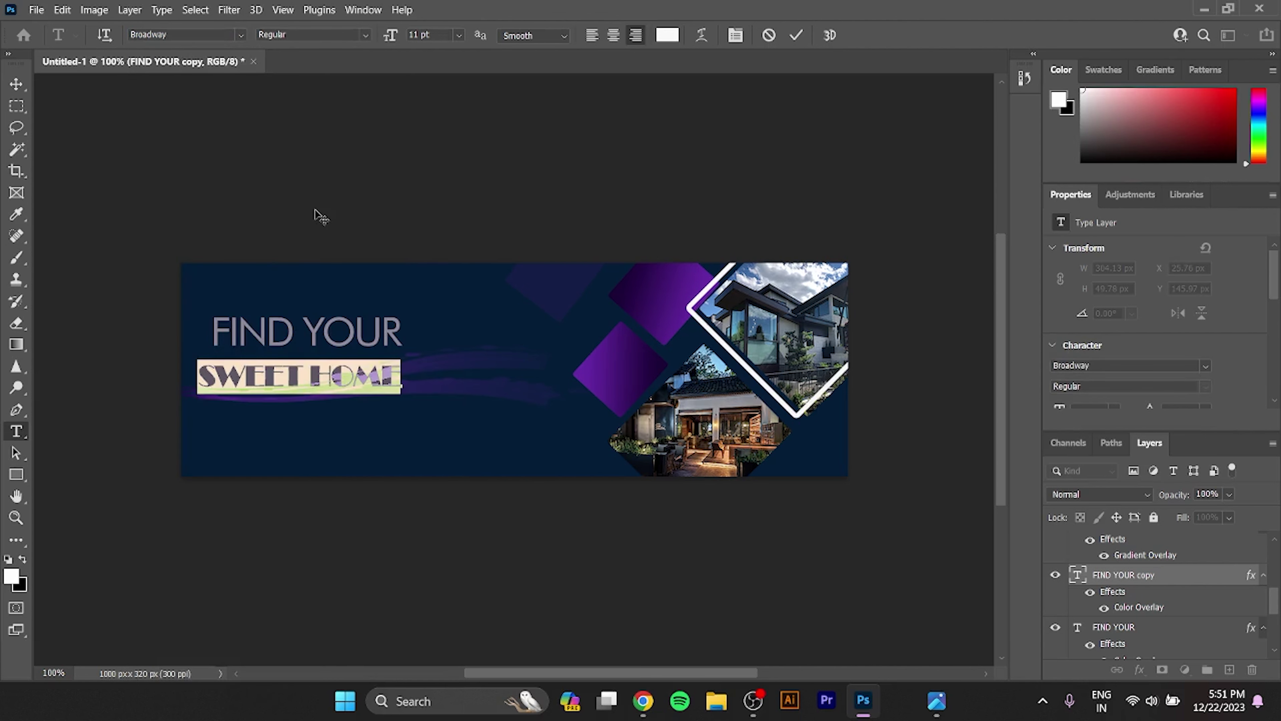
drag(370, 418, 392, 422)
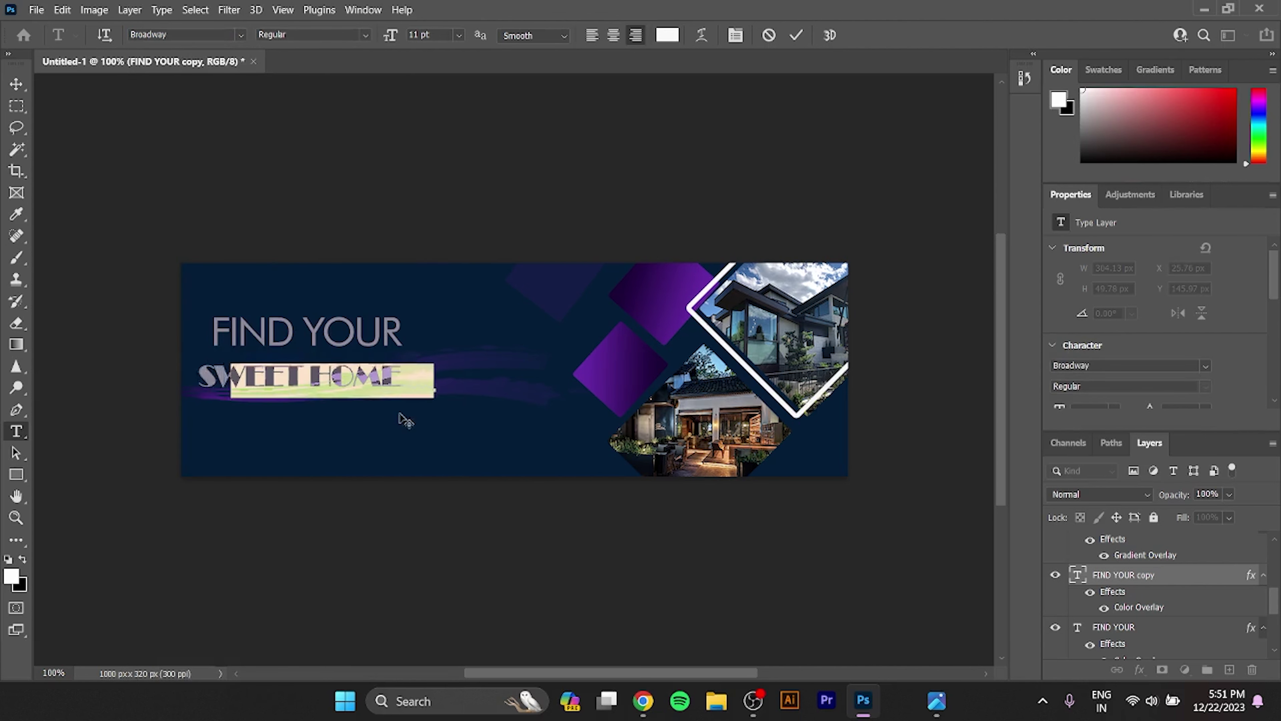
click(240, 35)
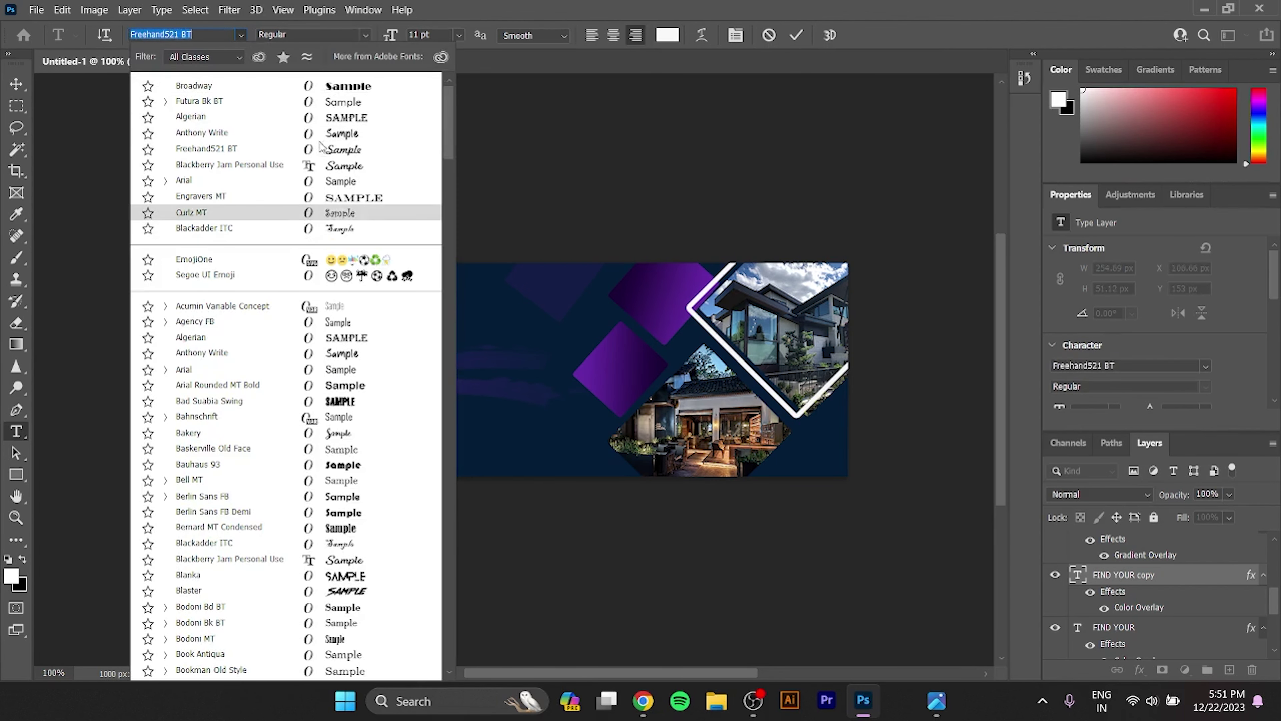
click(322, 165)
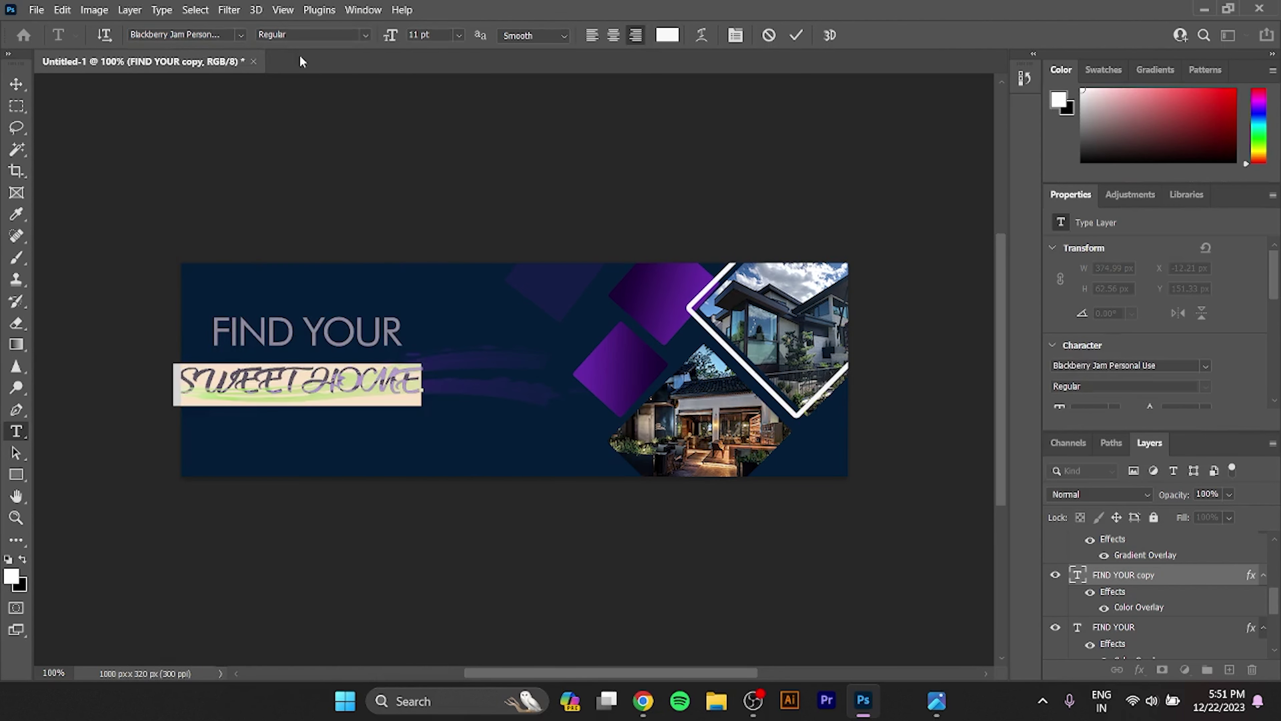
click(242, 36)
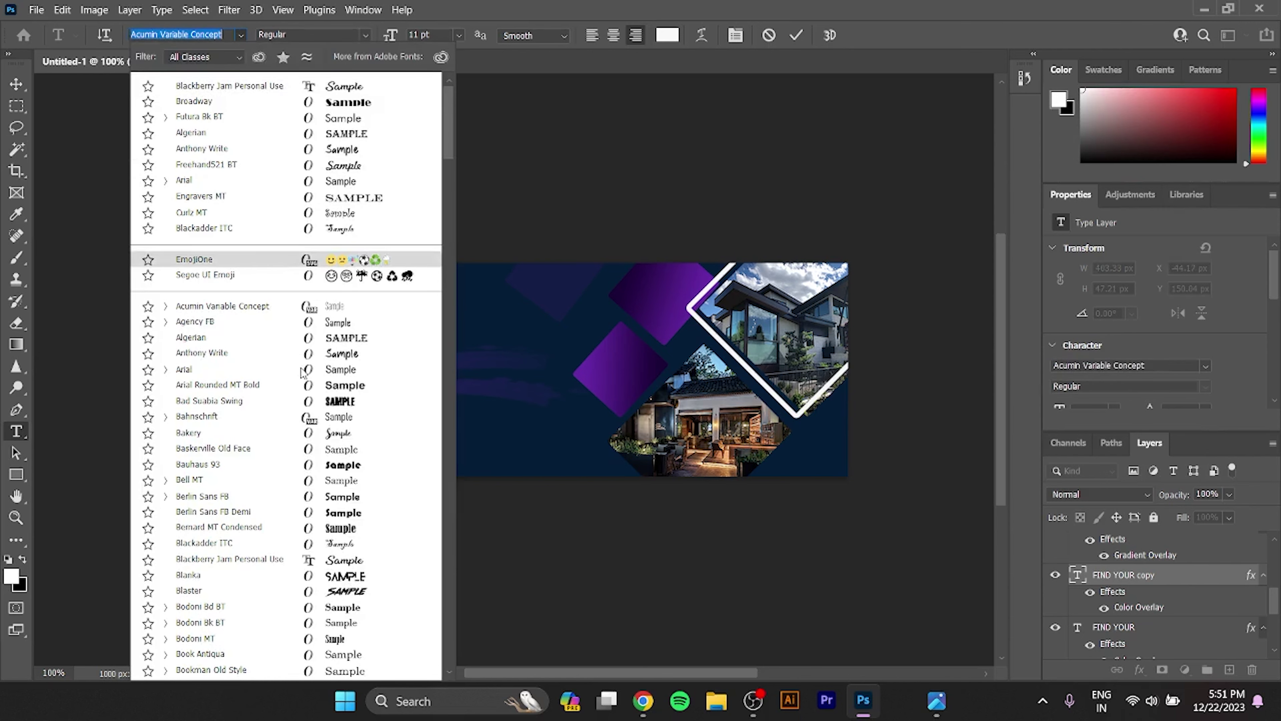
click(343, 336)
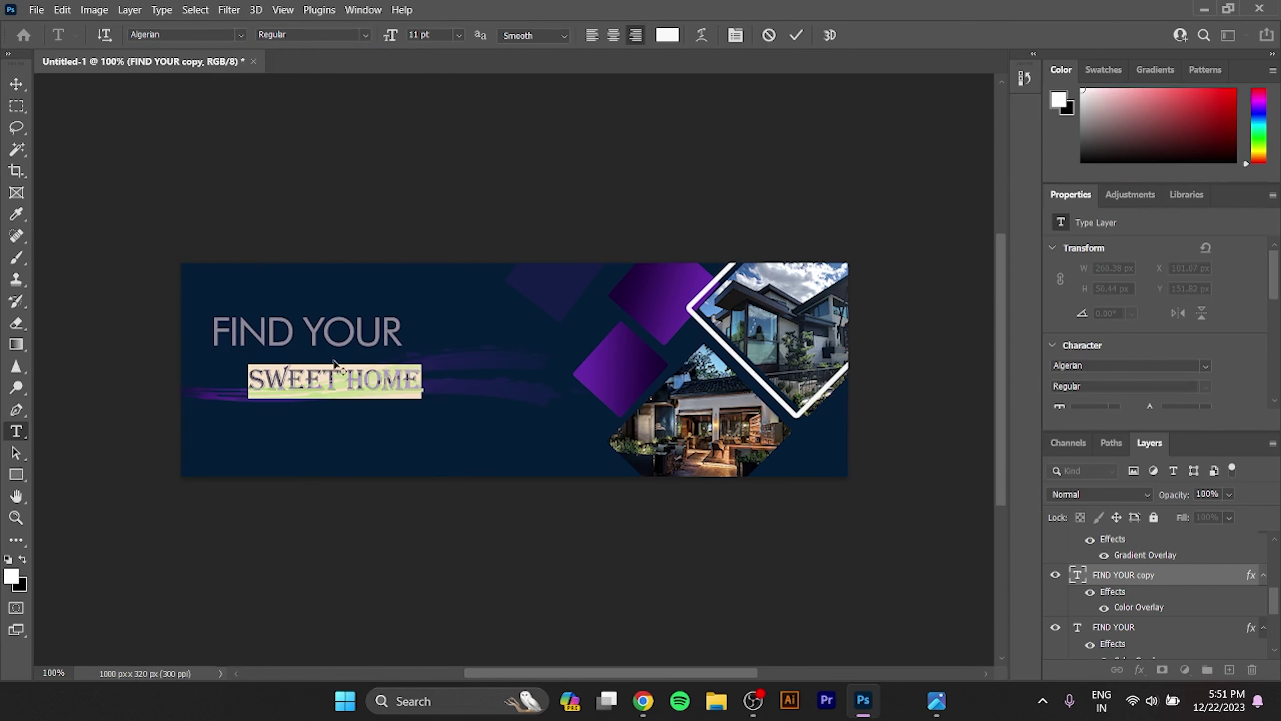
drag(355, 433, 340, 435)
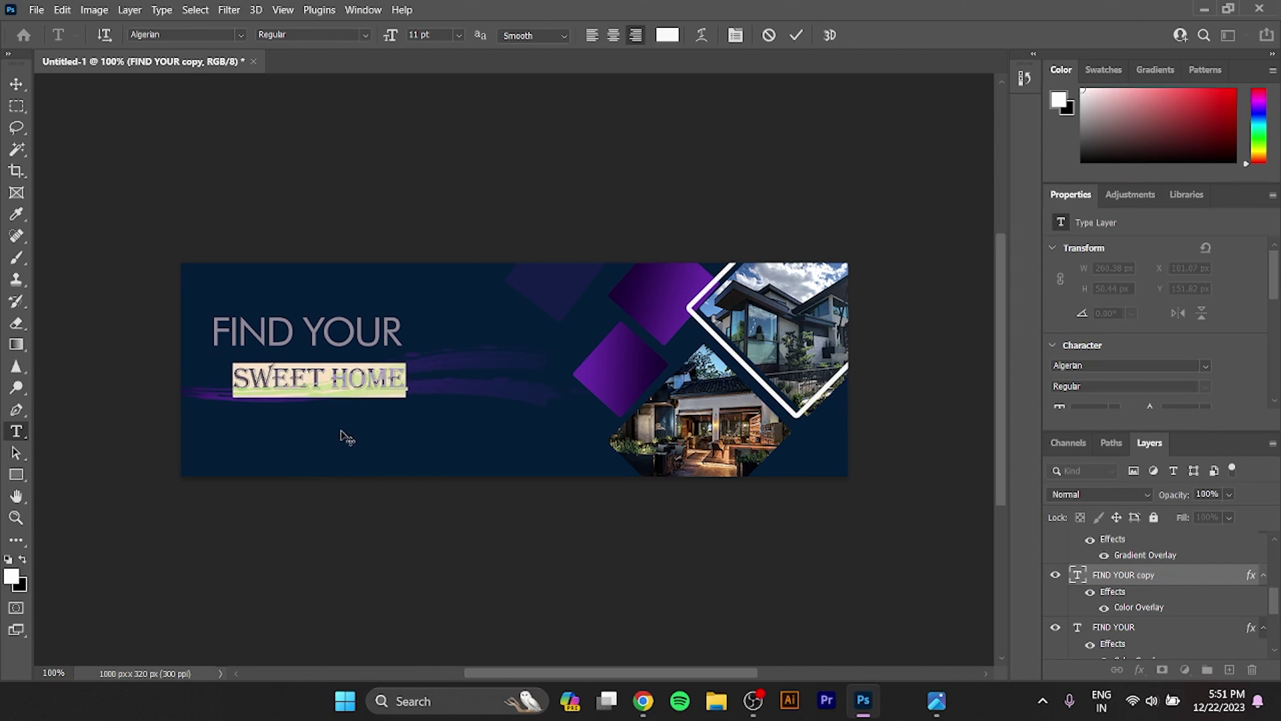
- Set SWEET HOME's text colour to near-white #fbf6f6 and commit the edit
click(676, 36)
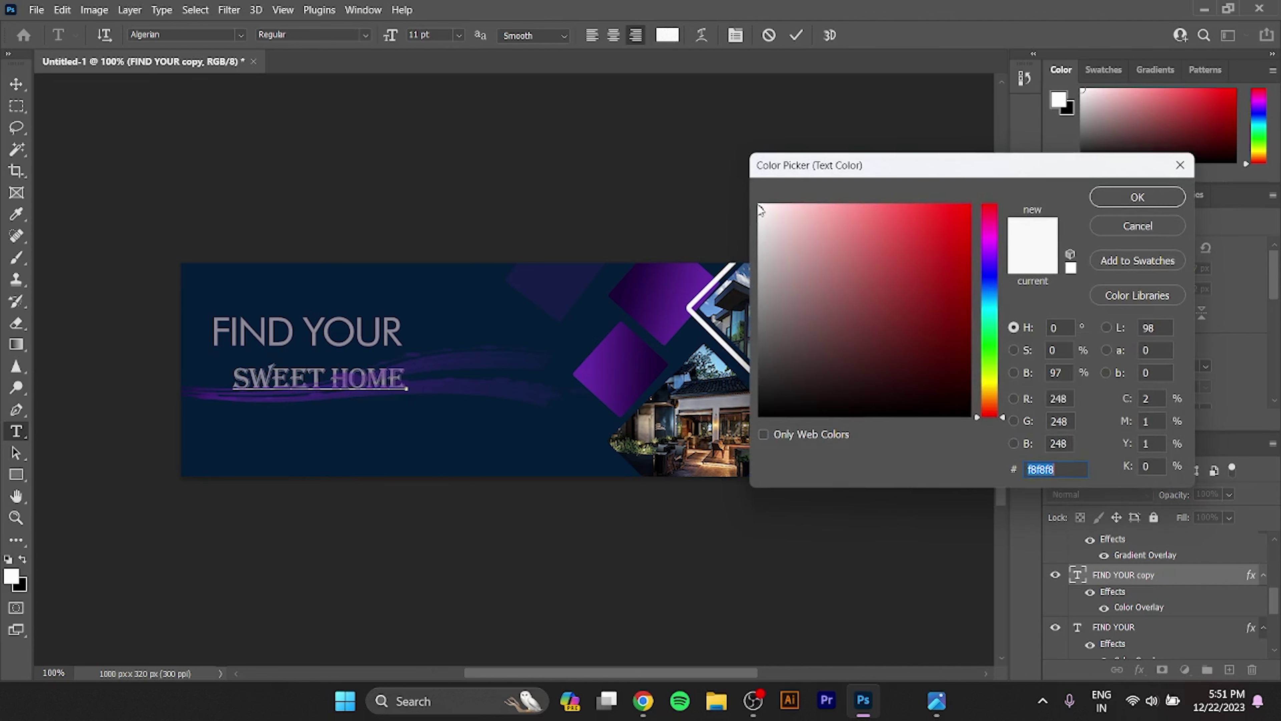
click(763, 208)
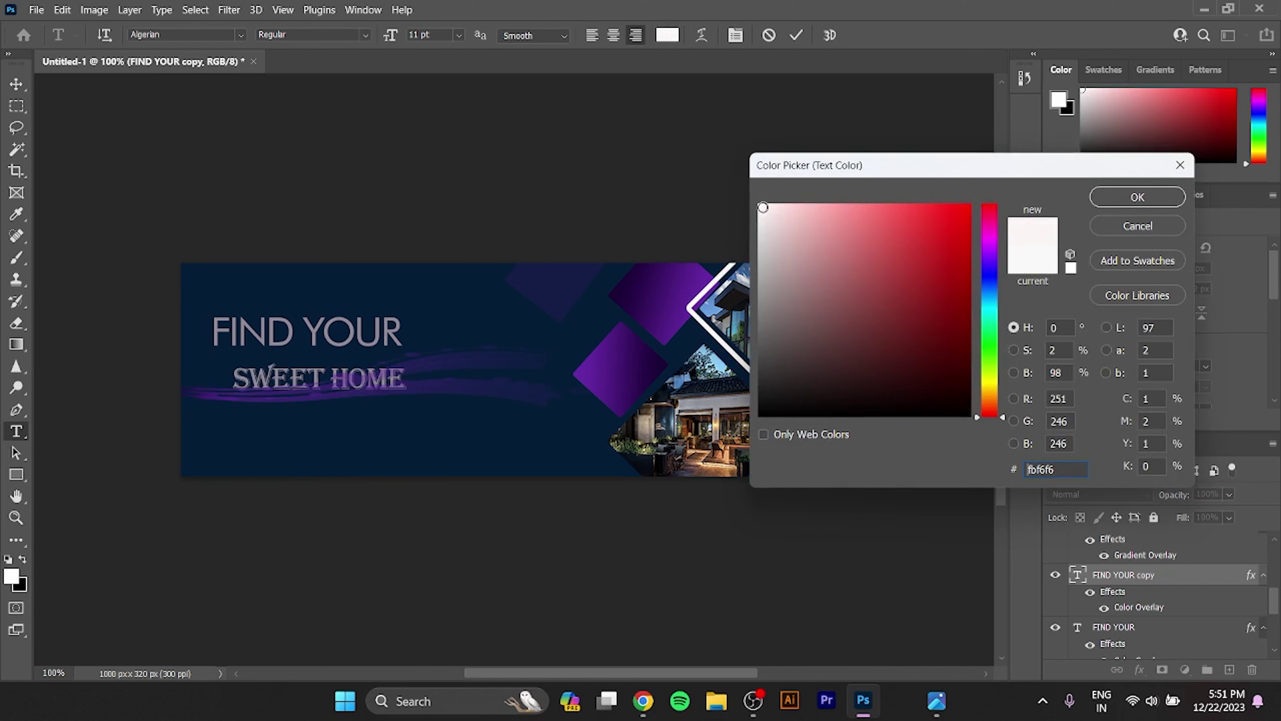
click(1120, 202)
click(795, 34)
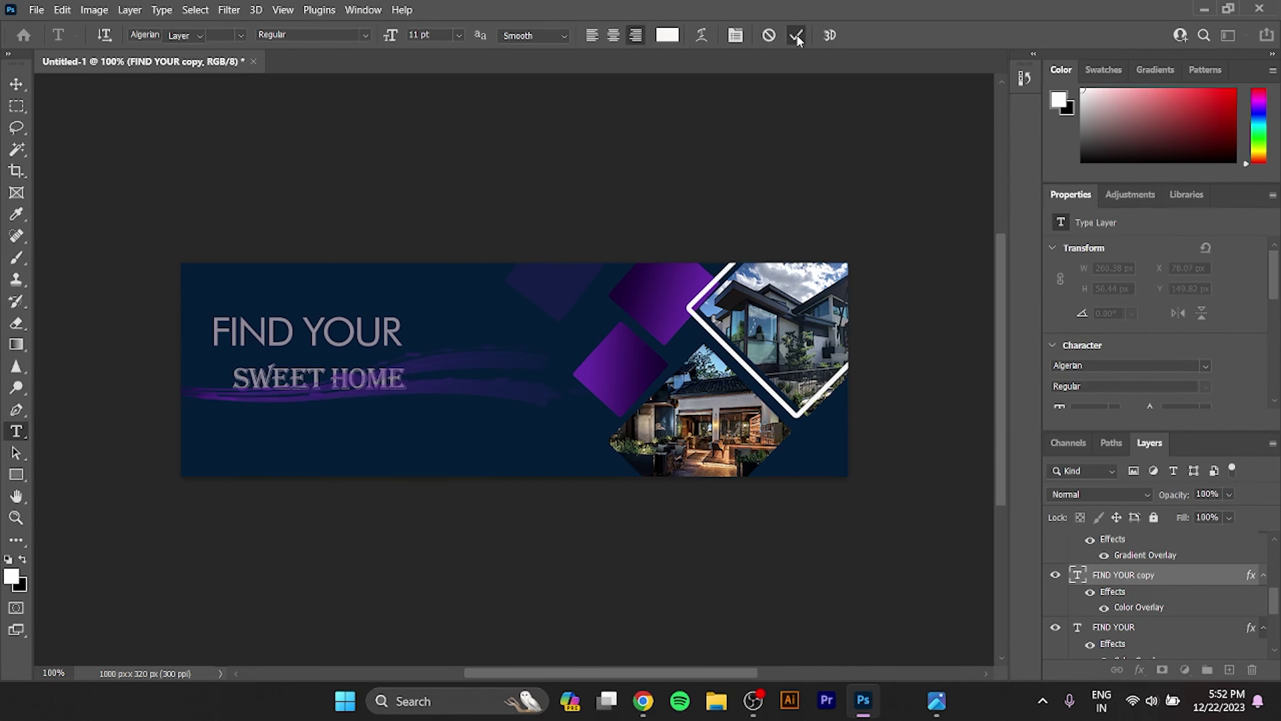
key(v)
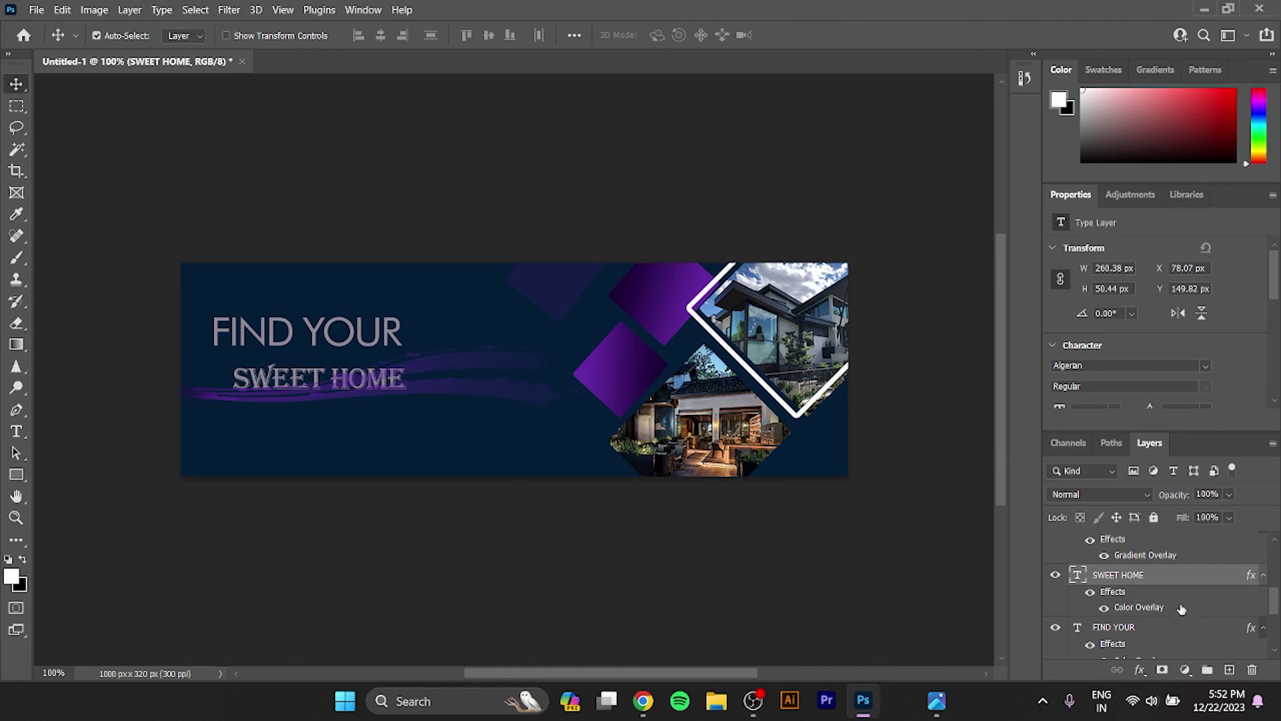
ctrl+click(1181, 626)
- Move both headline layers to the top and switch off SWEET HOME's Color Overlay
drag(1197, 578, 1190, 516)
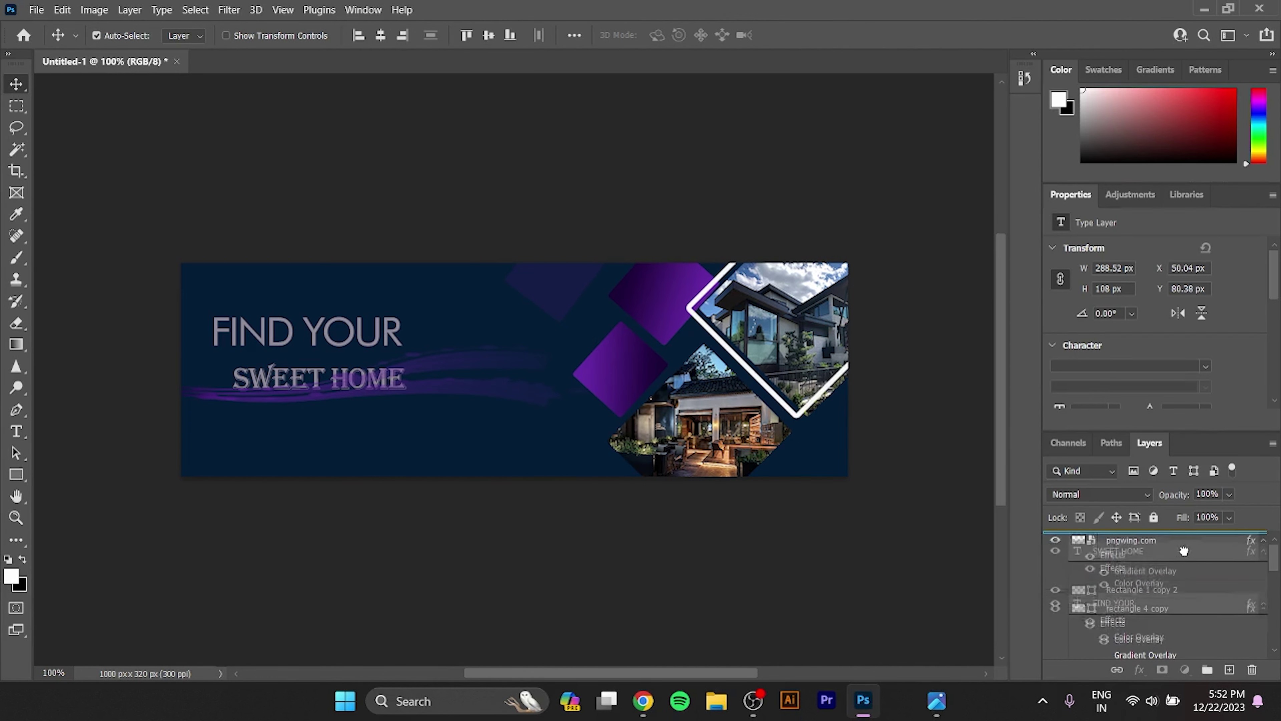
drag(1189, 516, 1186, 539)
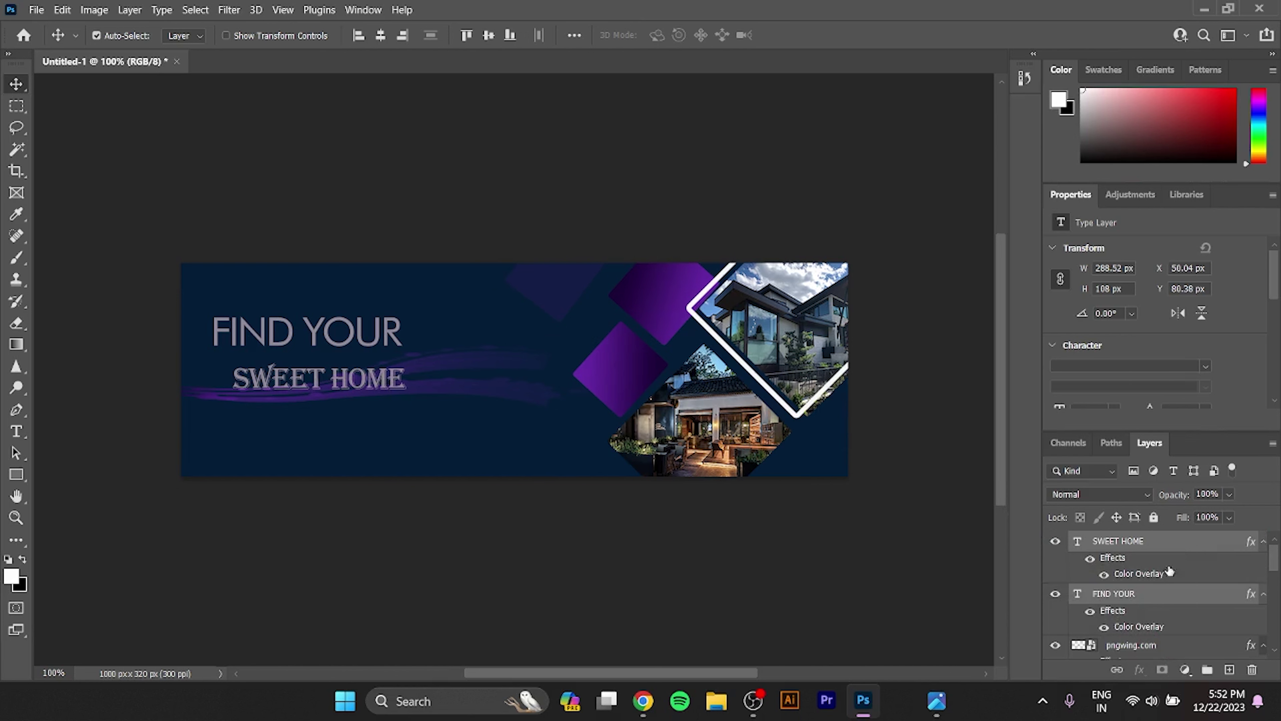
click(1167, 541)
double_click(1167, 541)
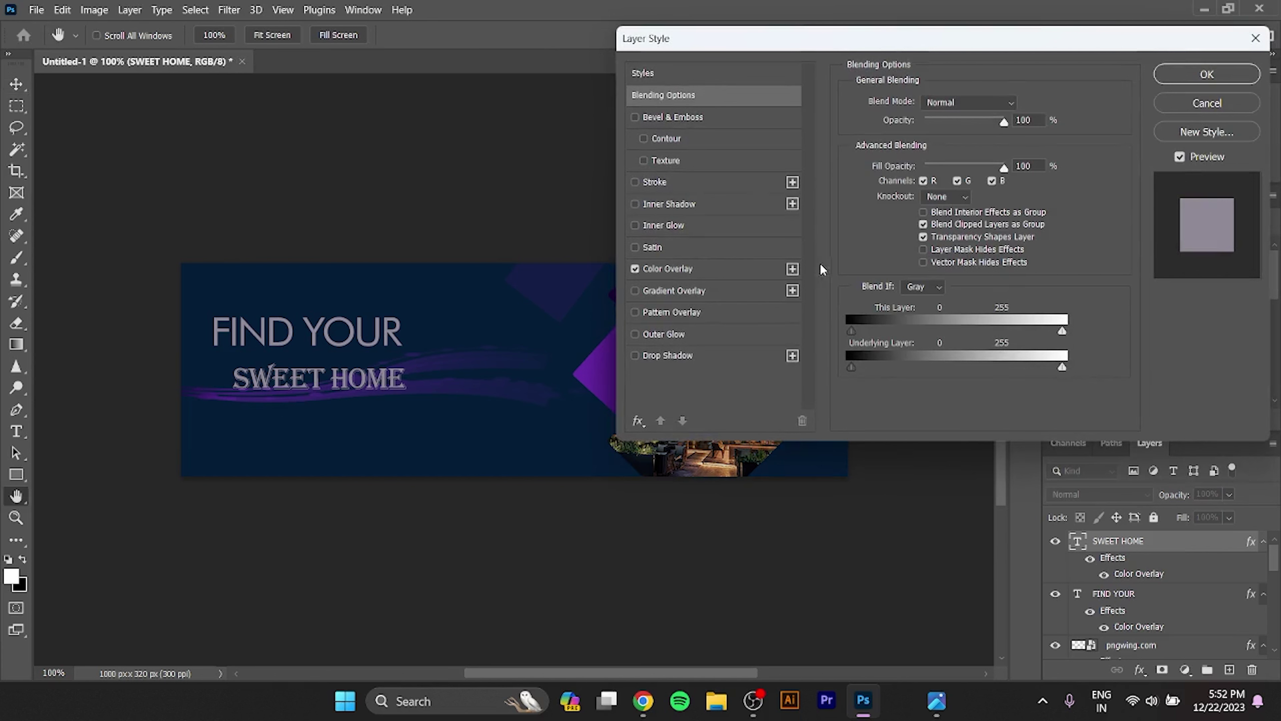
click(661, 269)
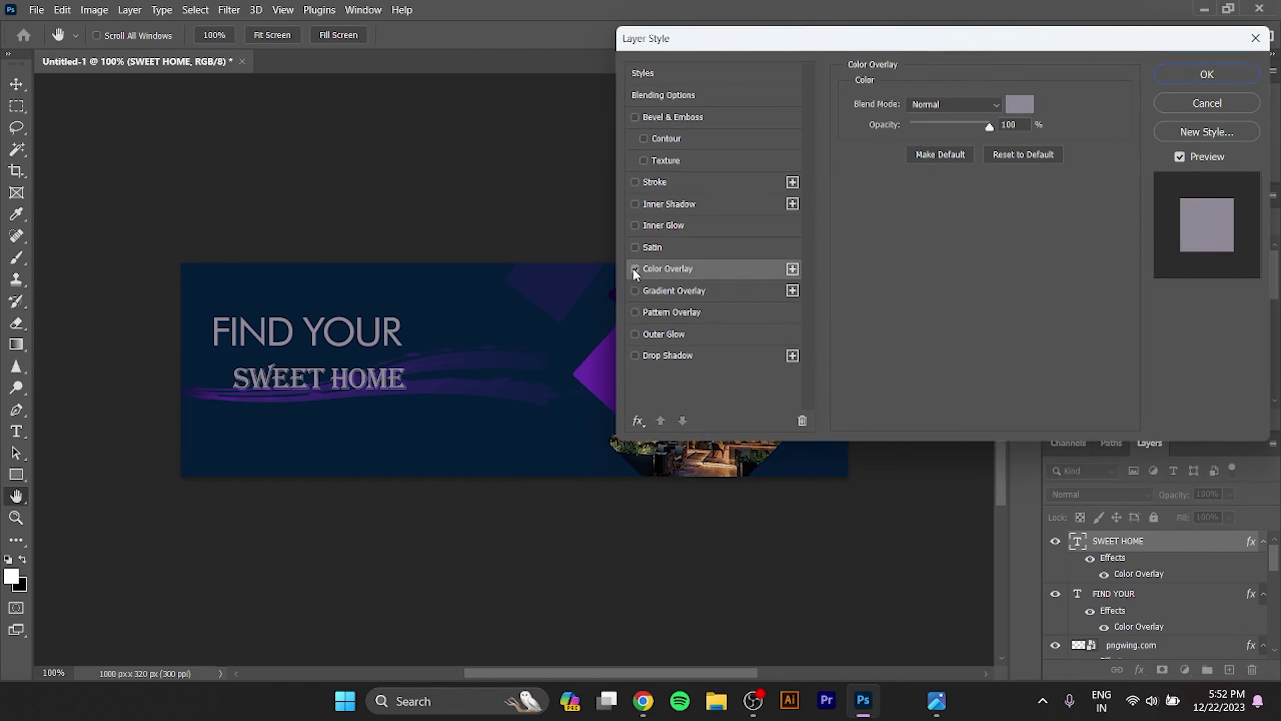
click(633, 269)
click(1223, 72)
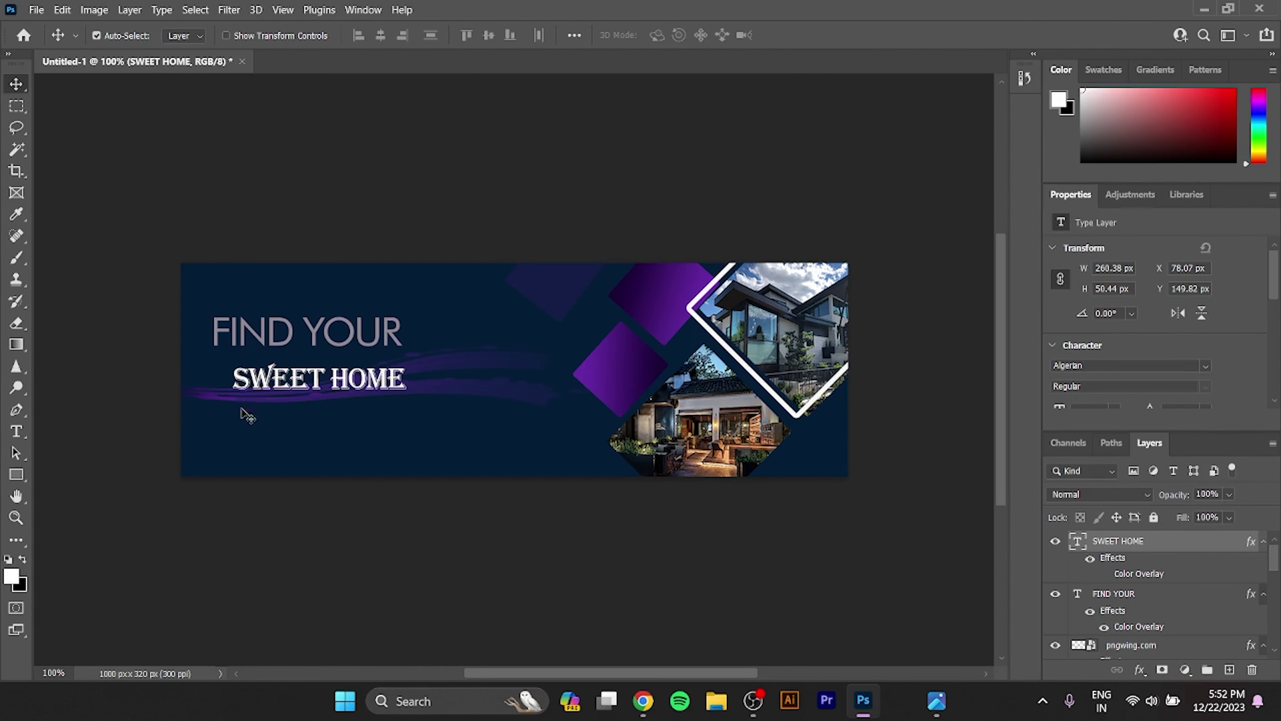
- Draw a 316×40 px rectangle under the headline and give it a purple Gradient Overlay
click(16, 475)
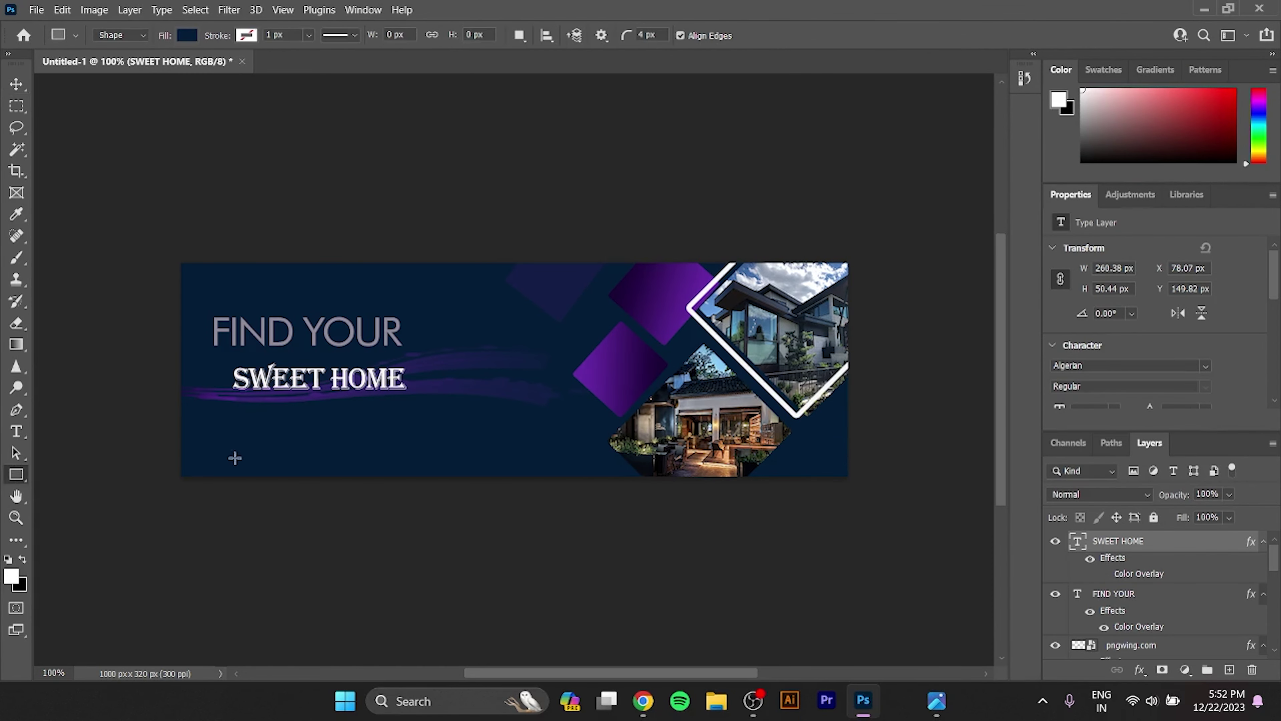
drag(194, 416, 434, 427)
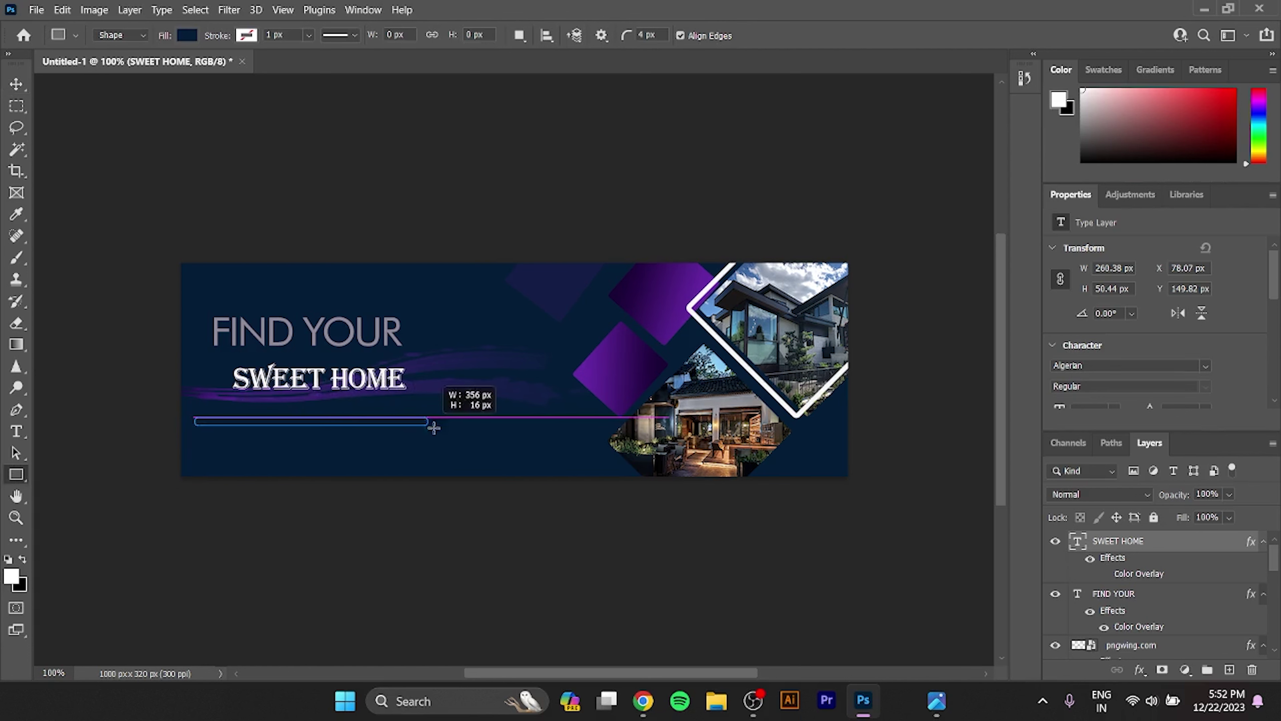
drag(434, 427, 405, 444)
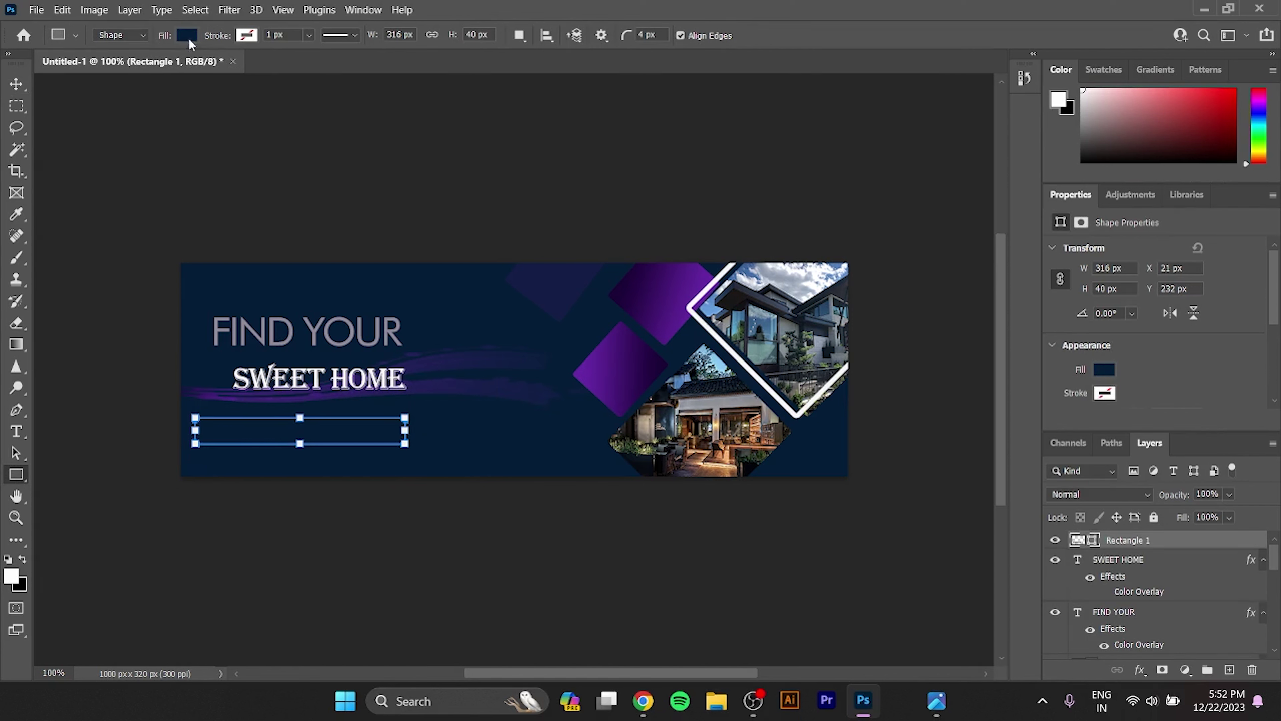
double_click(1169, 540)
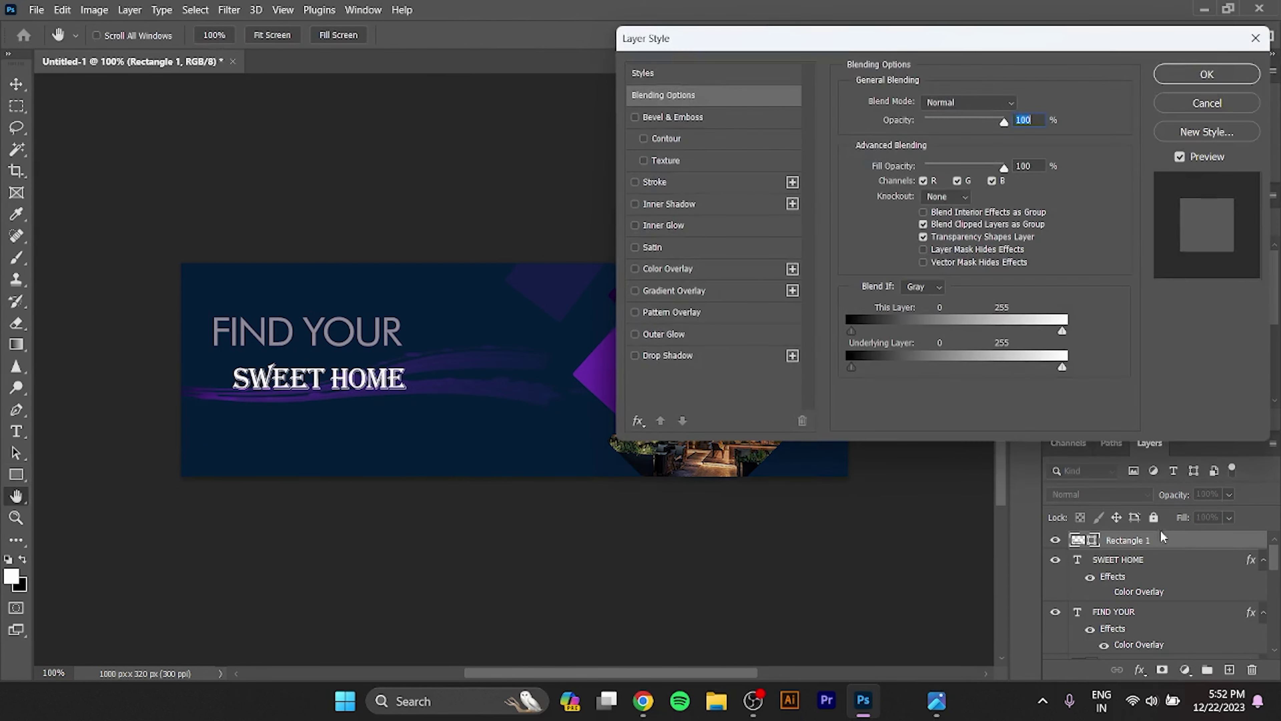
click(730, 291)
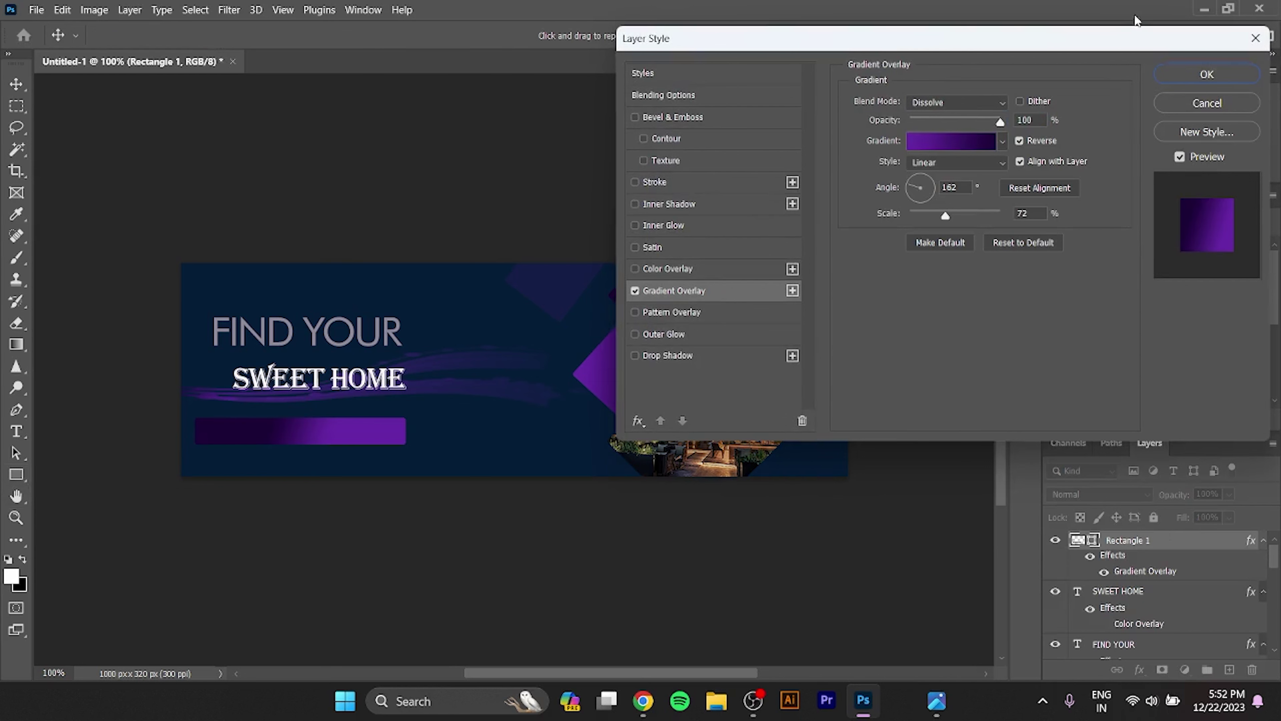
click(1206, 80)
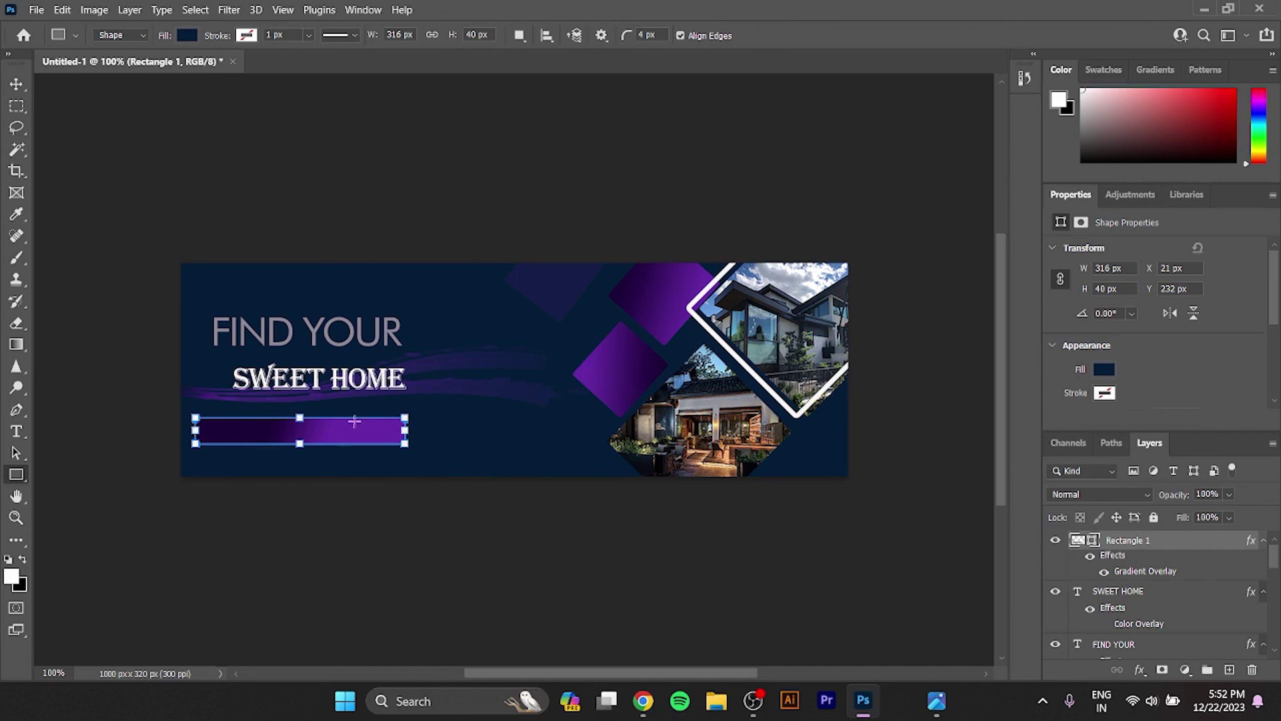
- Skew the bar's right end into a slant (305 × 40 px) and shift it slightly right
right_click(355, 421)
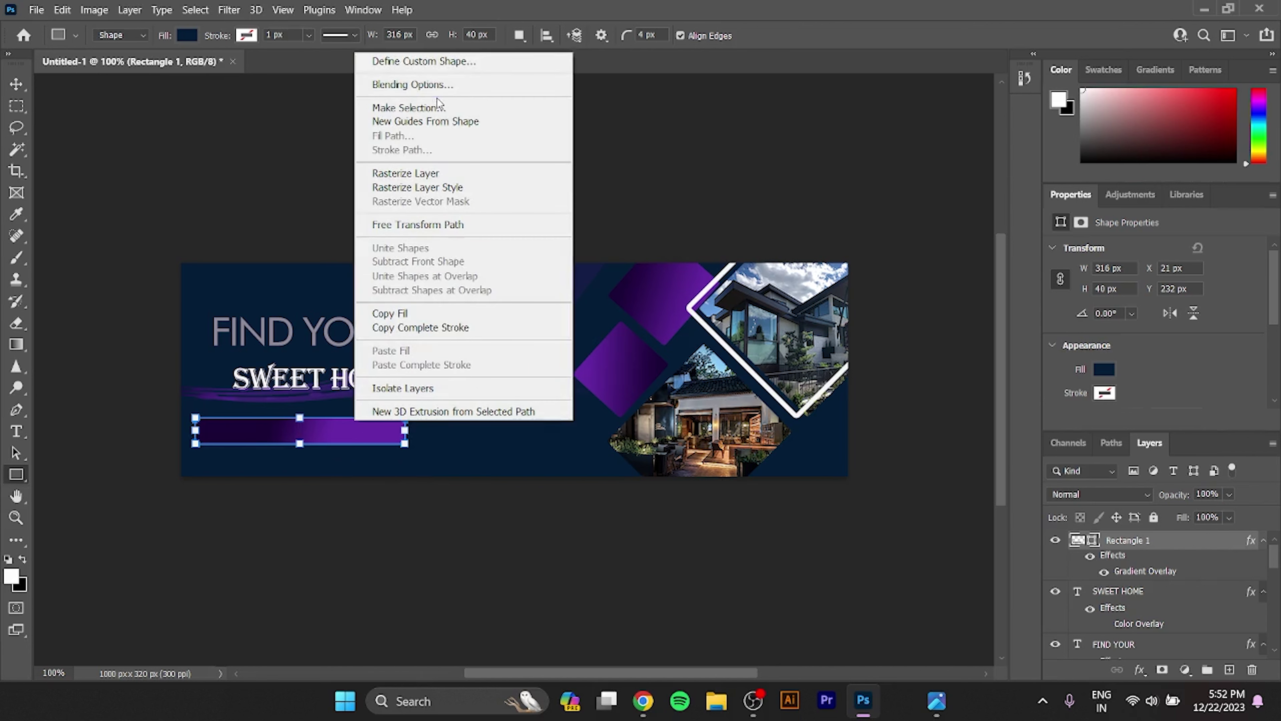
click(648, 201)
key(ctrl+t)
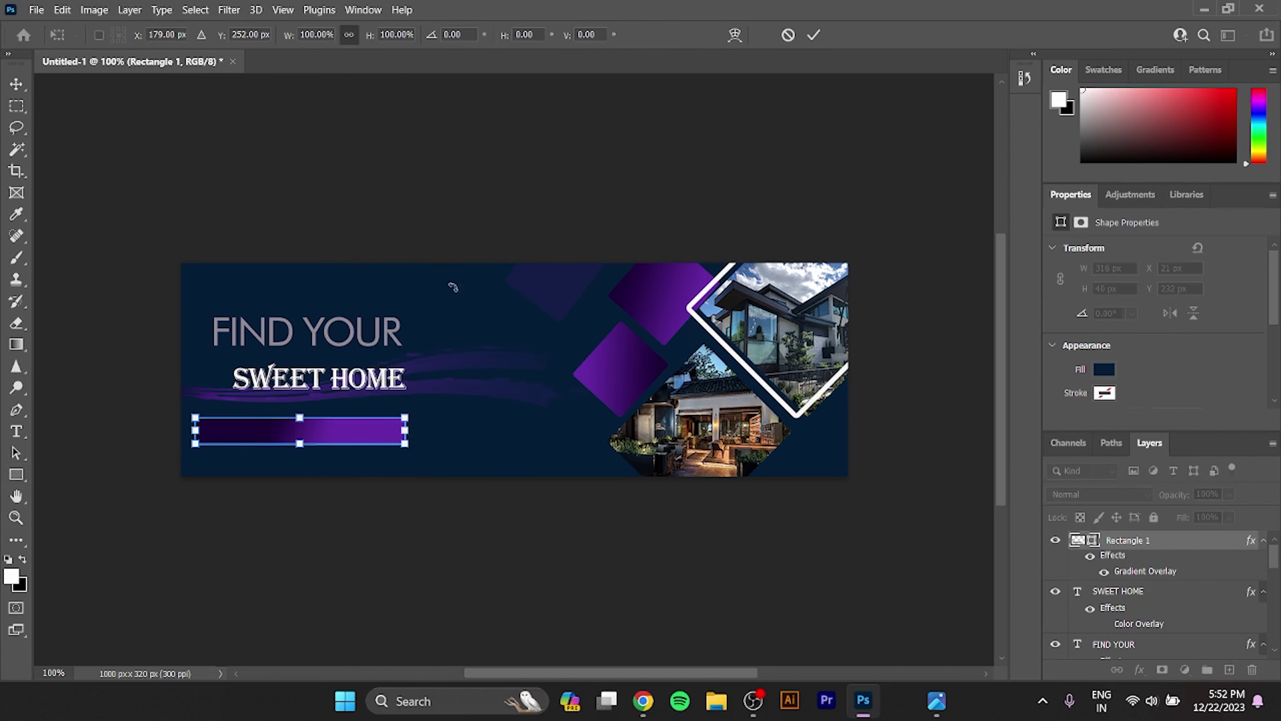
right_click(348, 437)
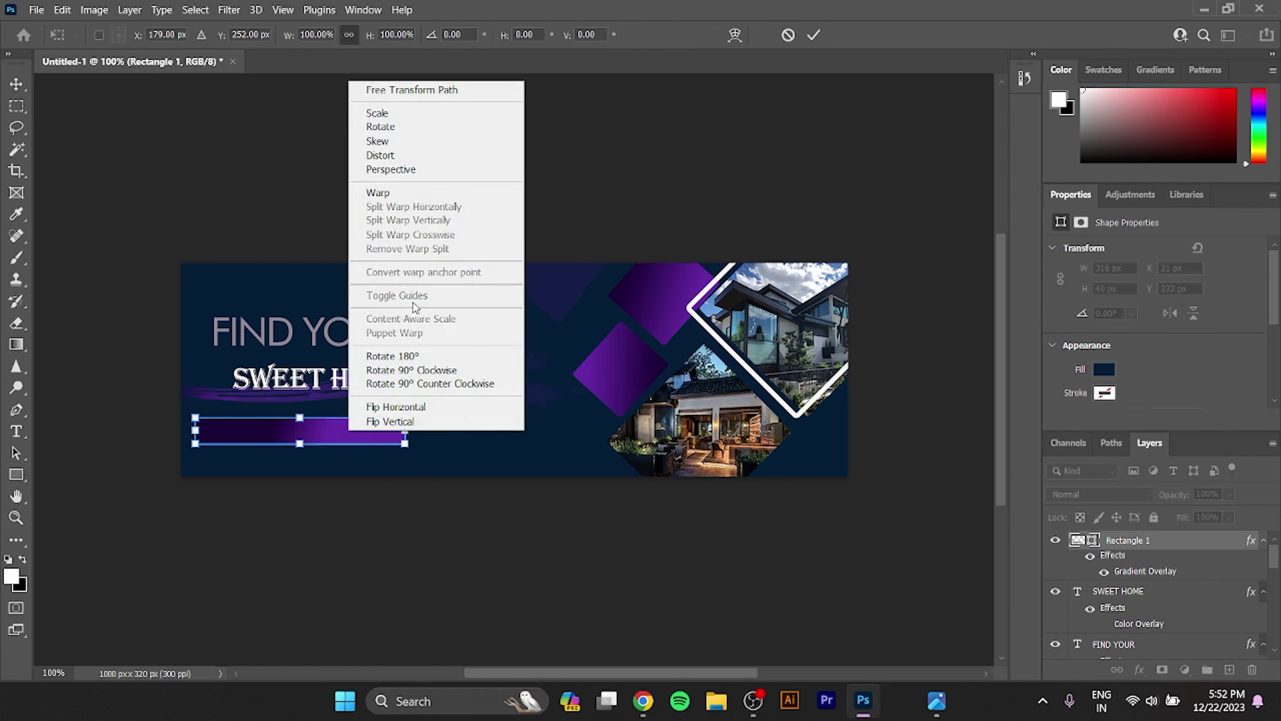
click(403, 142)
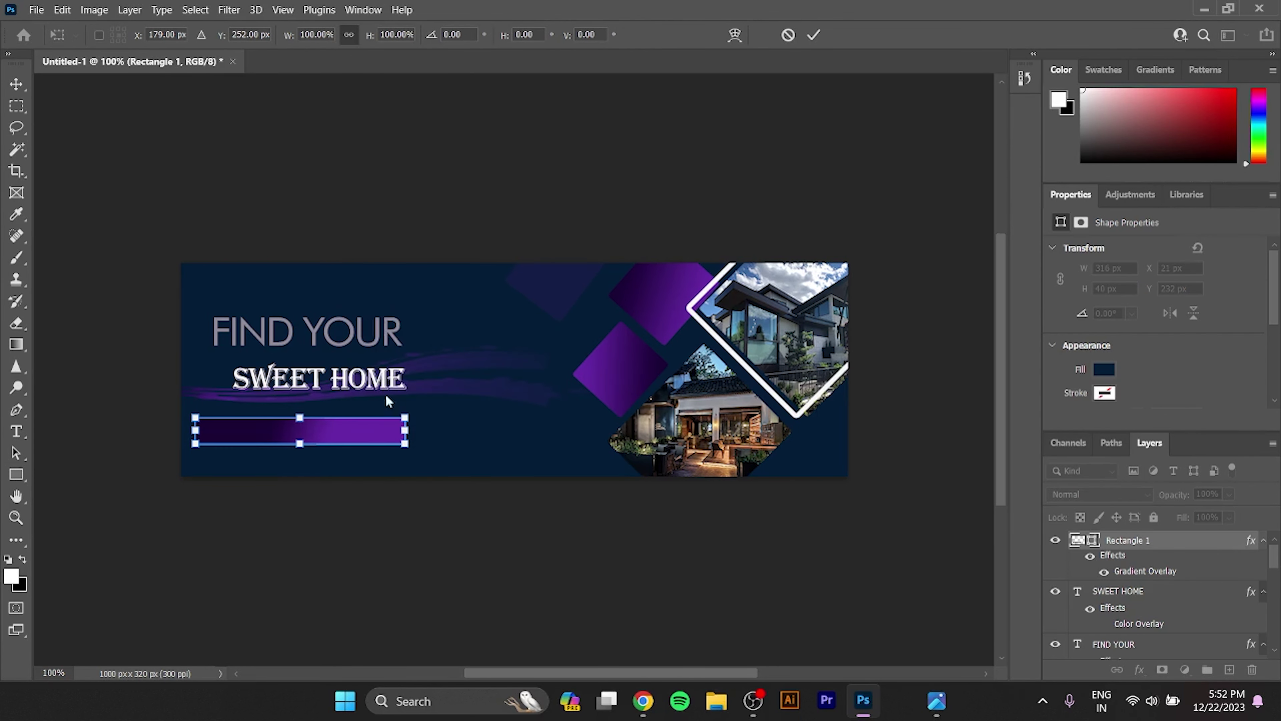
drag(405, 445, 421, 413)
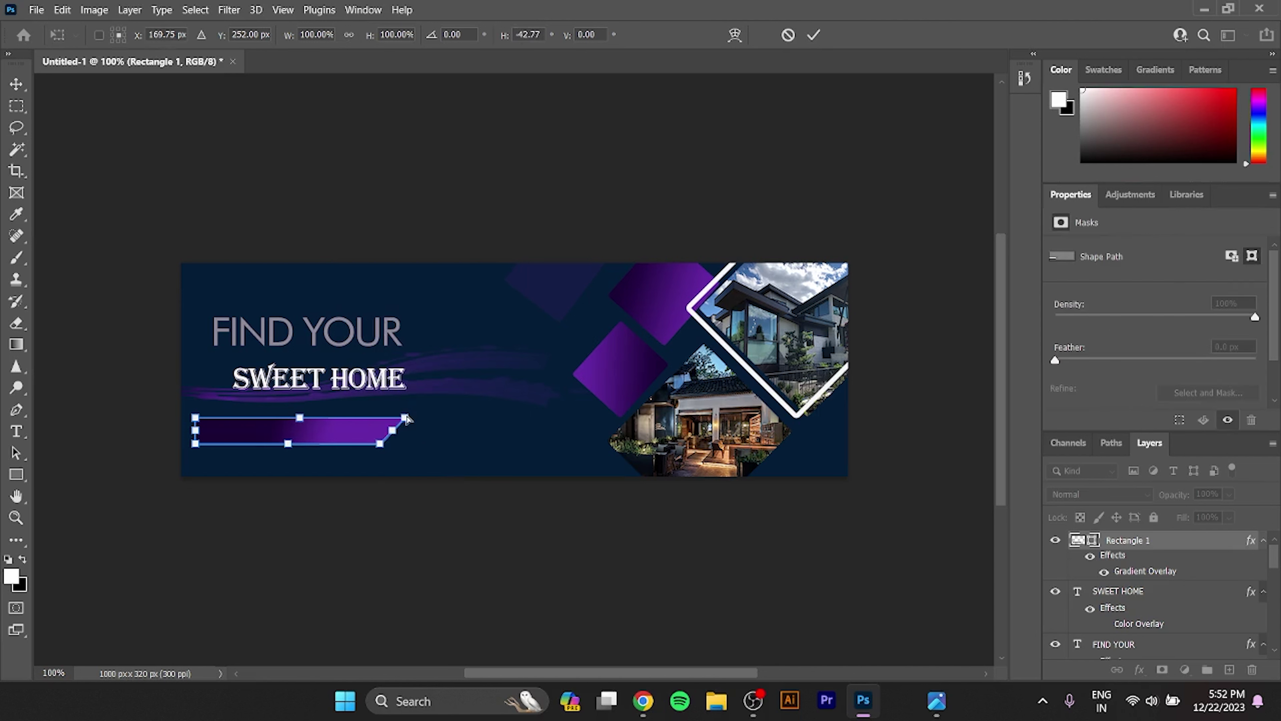
drag(407, 419, 401, 418)
click(815, 36)
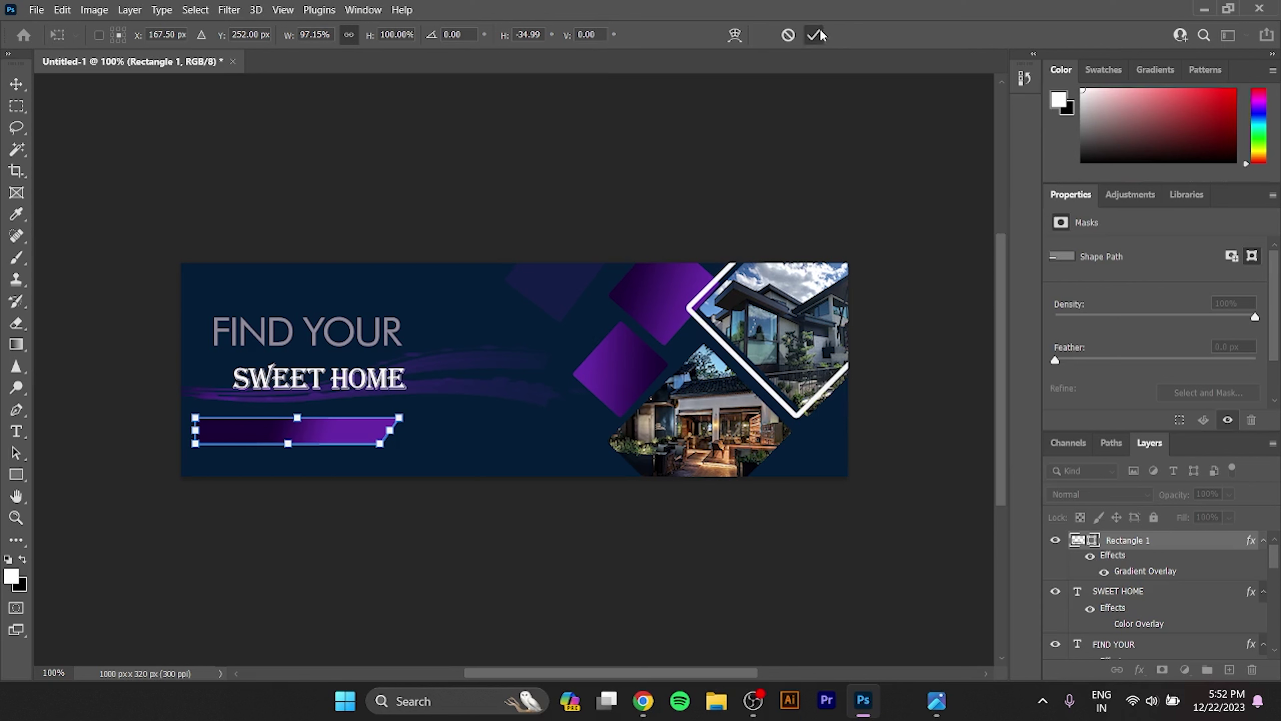
click(612, 276)
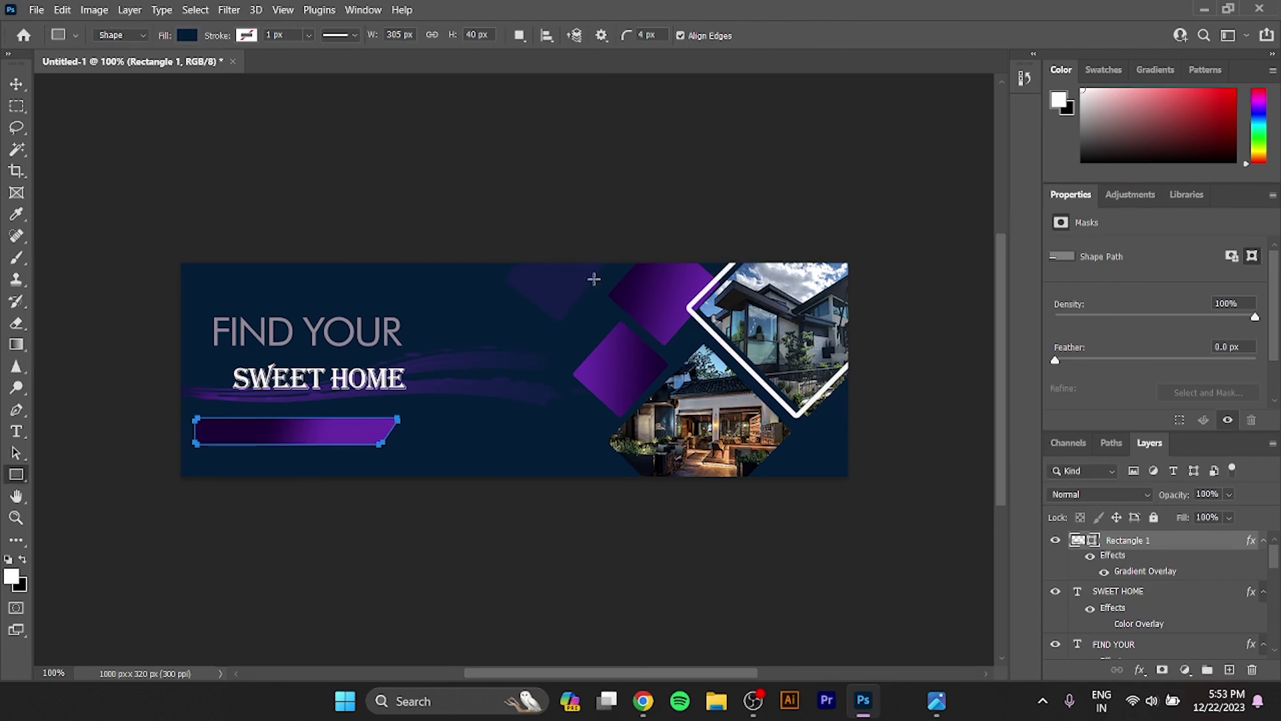
click(16, 83)
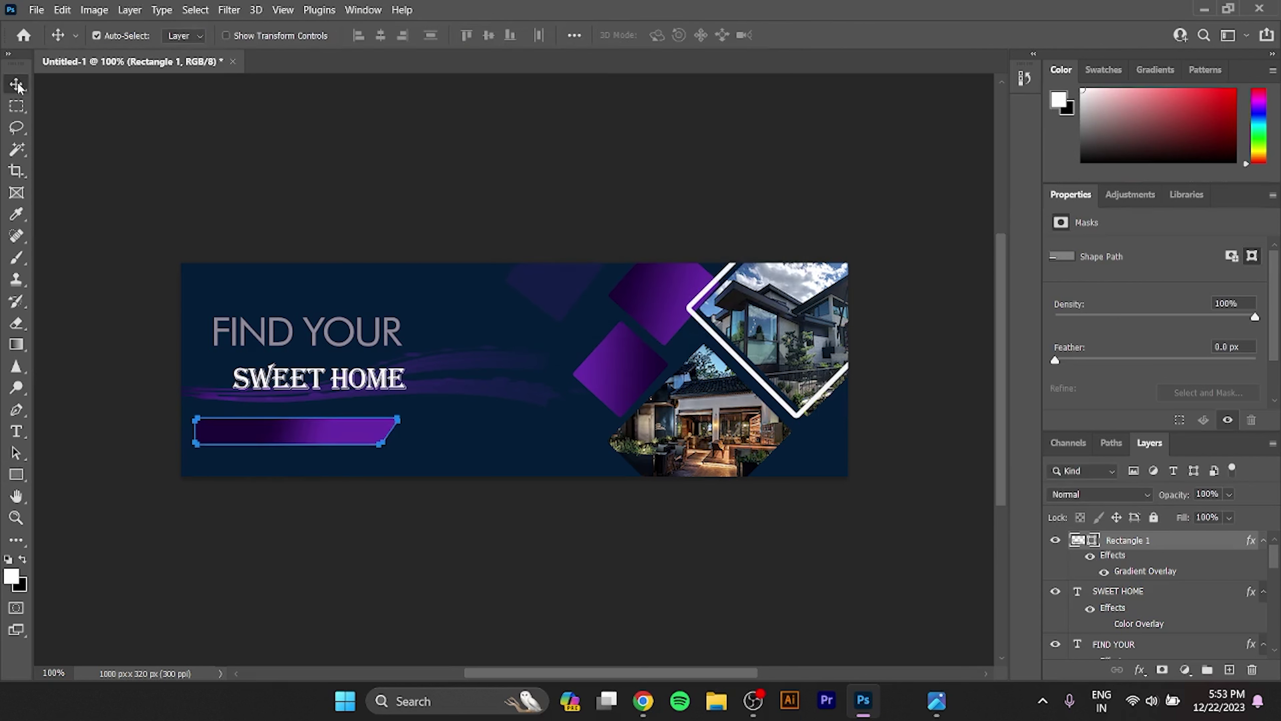
drag(316, 433, 337, 428)
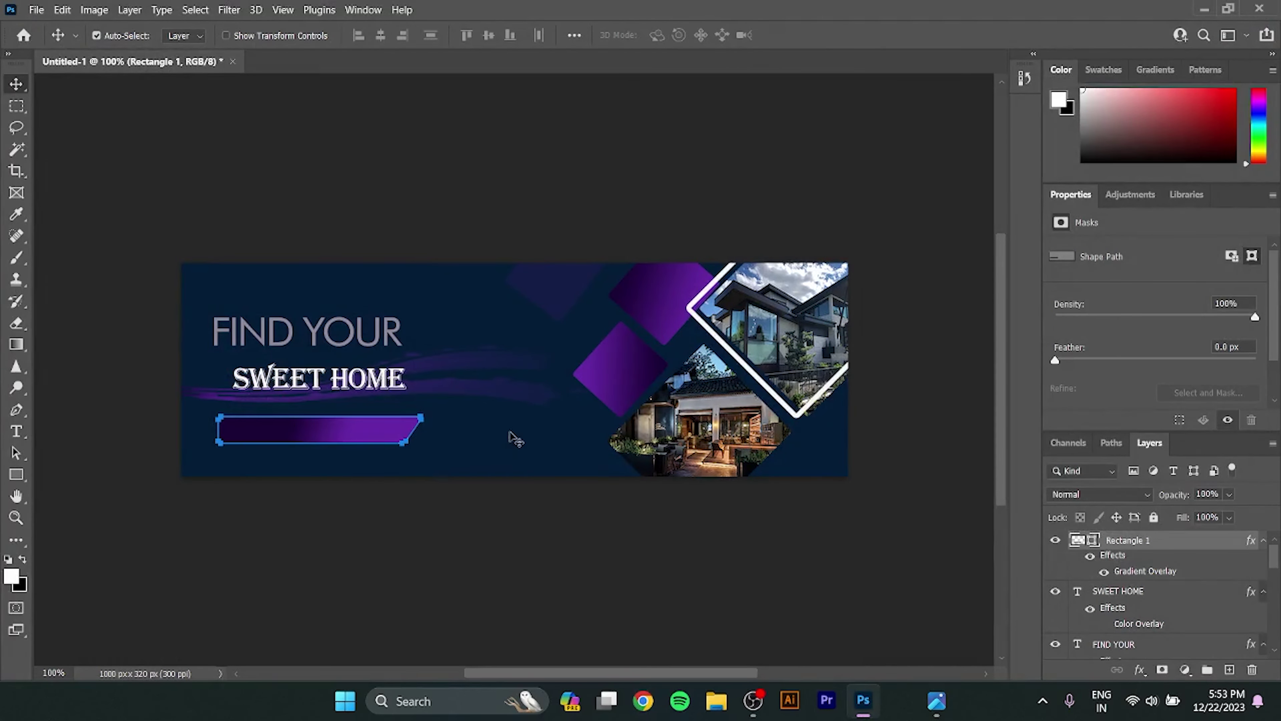
key(t)
click(474, 449)
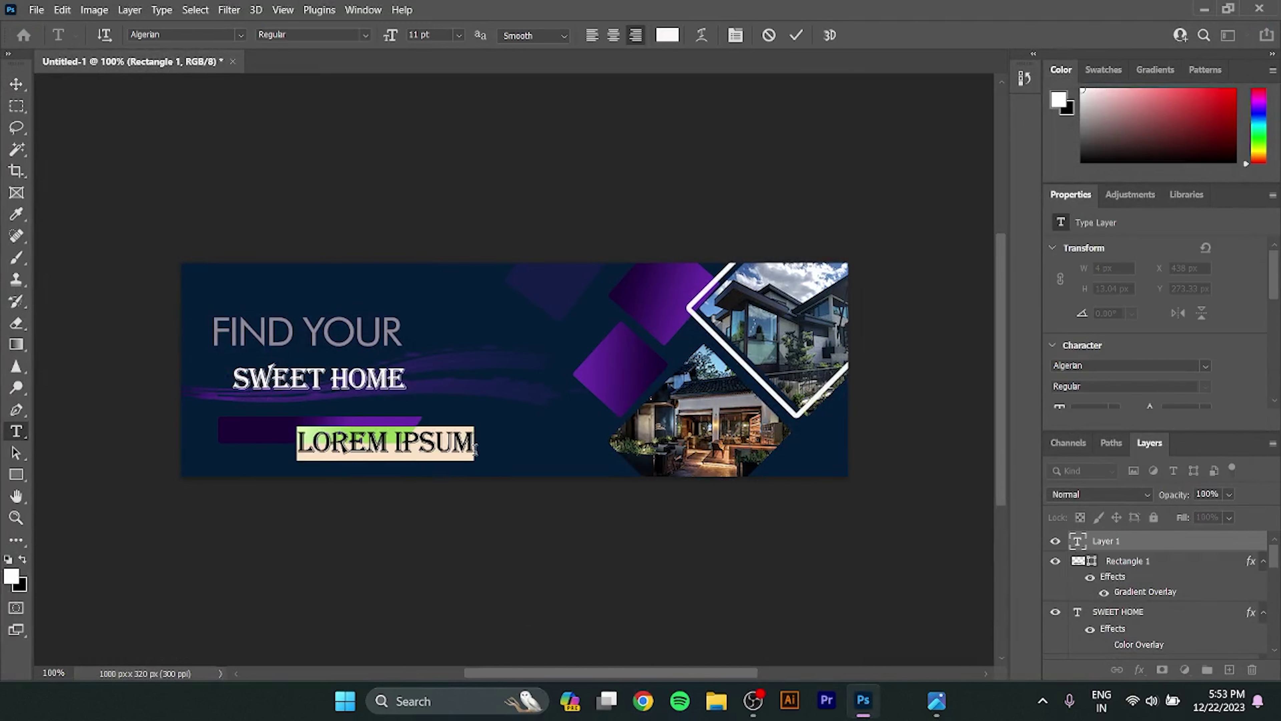
text(ww)
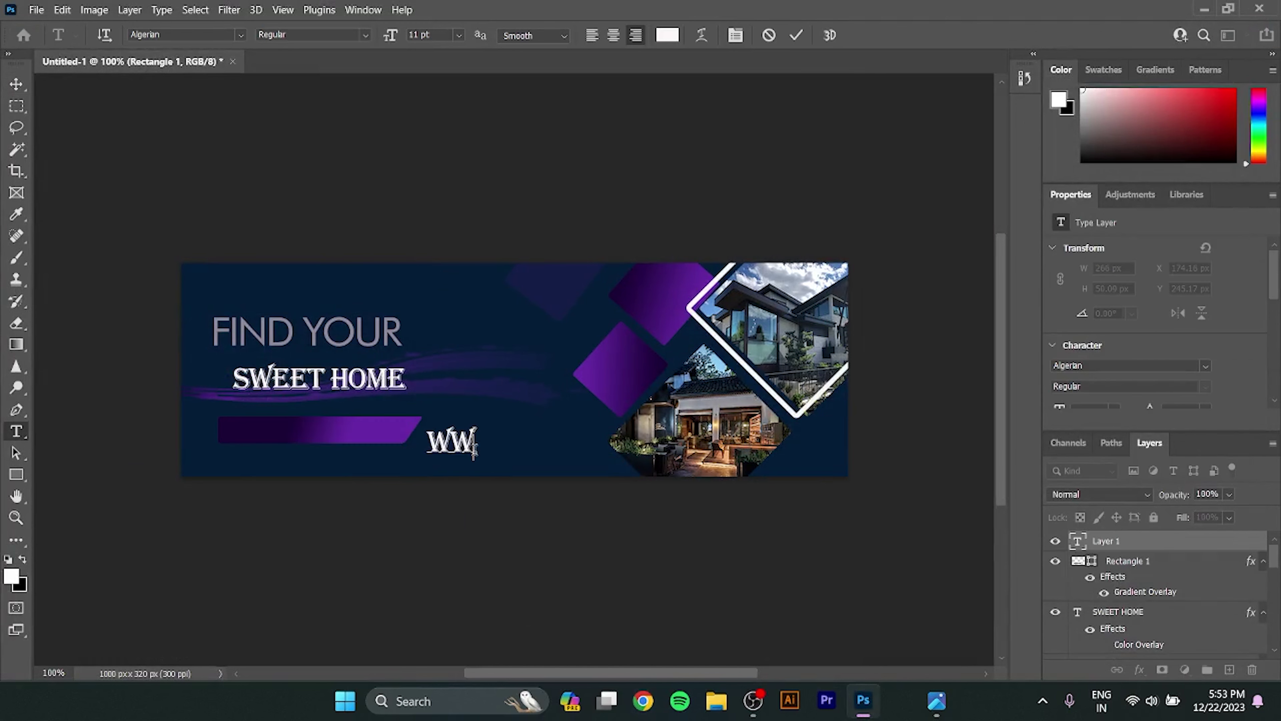
text(w.w)
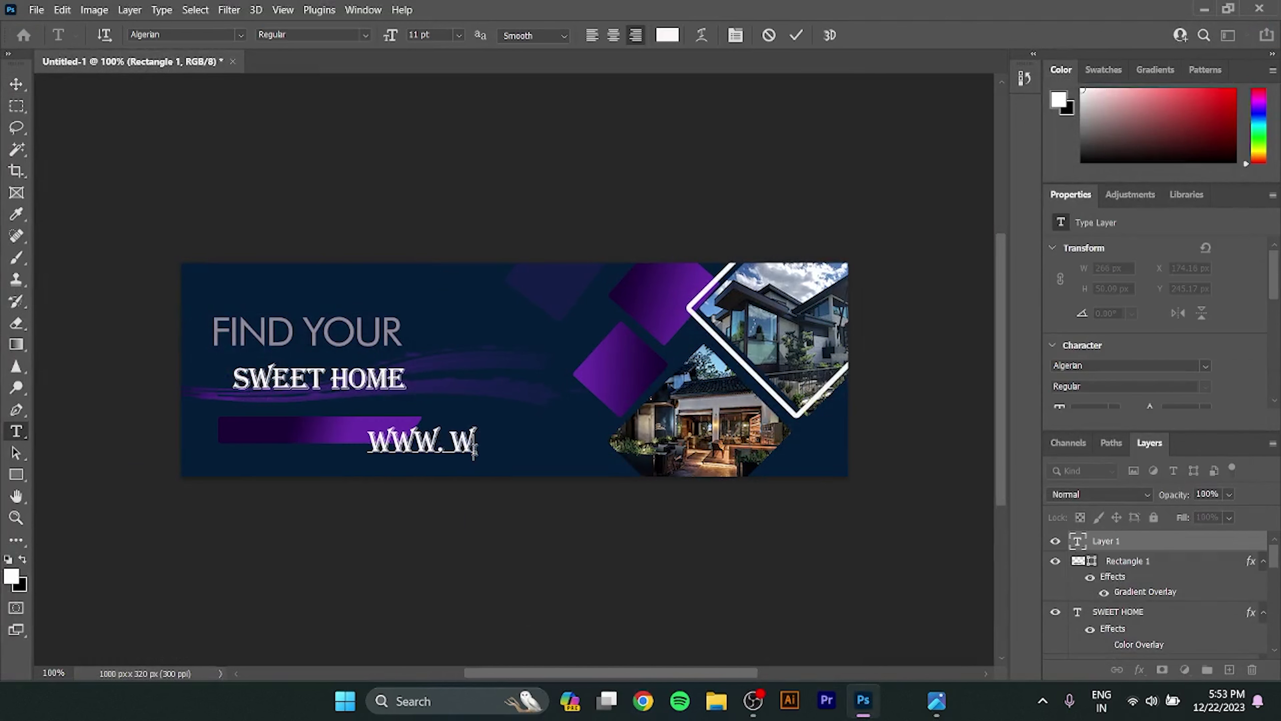
text(ebsit)
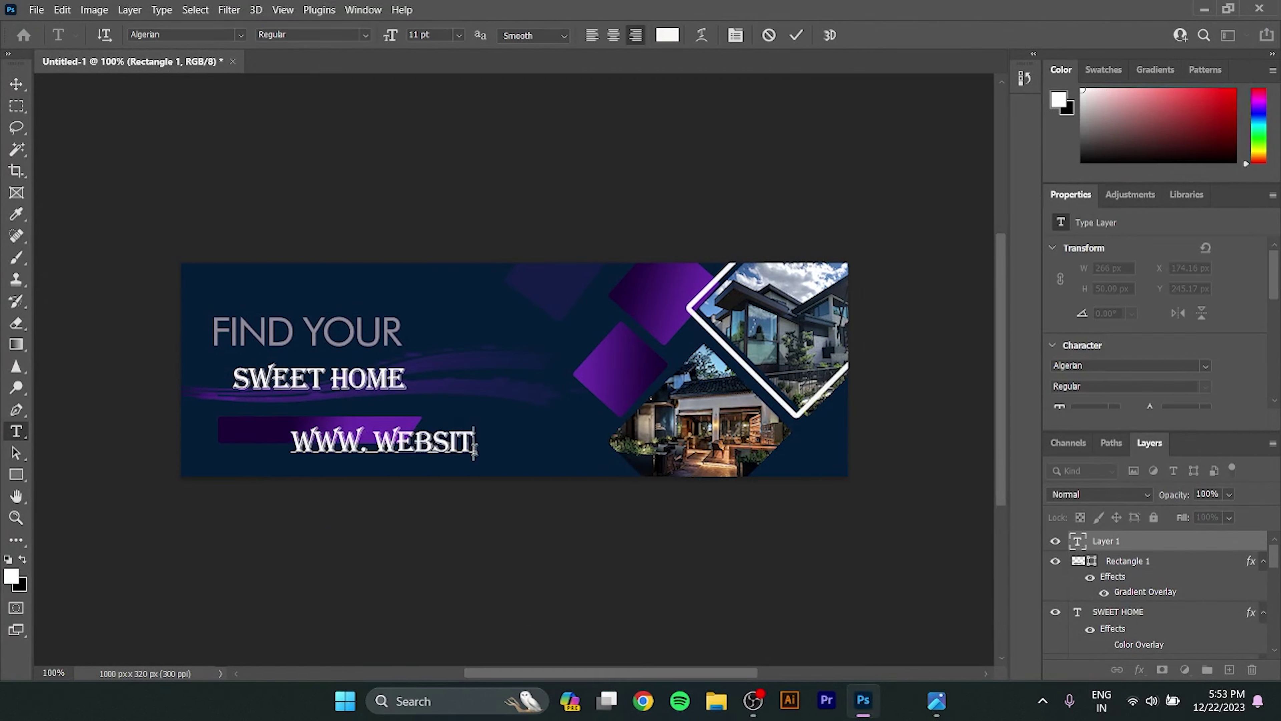
text(e)
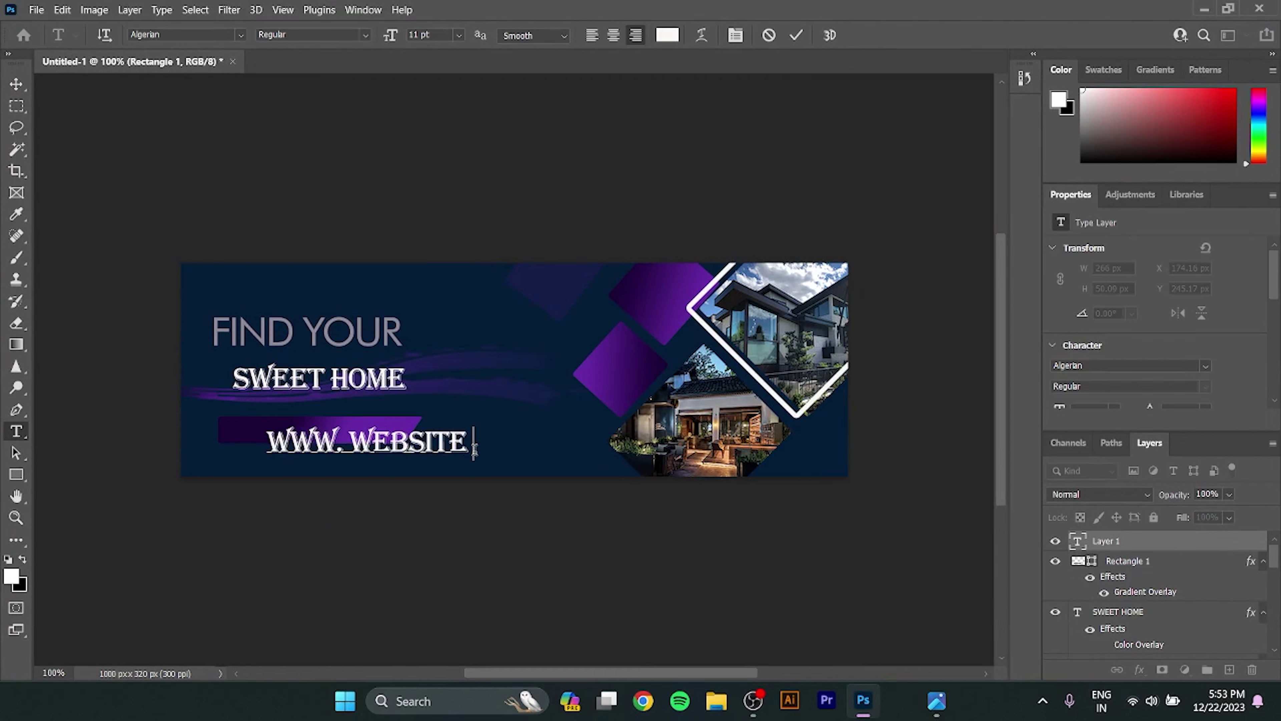
text(.com)
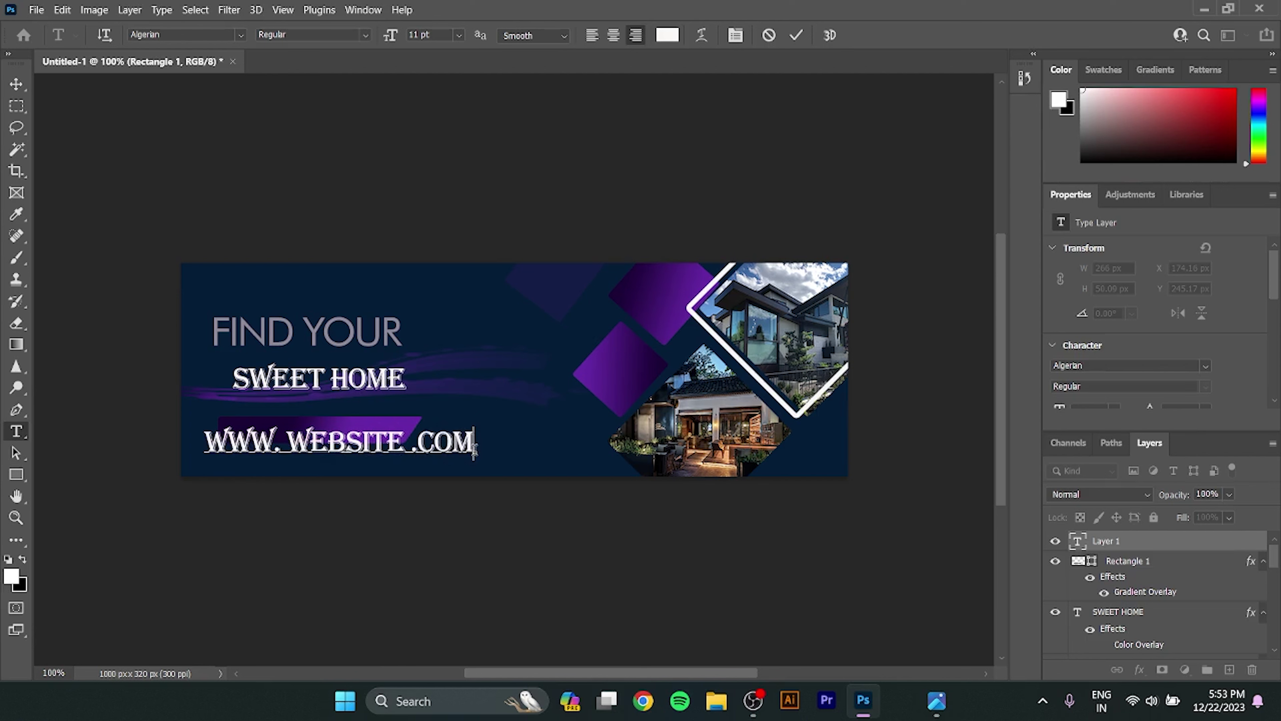
drag(472, 439, 181, 477)
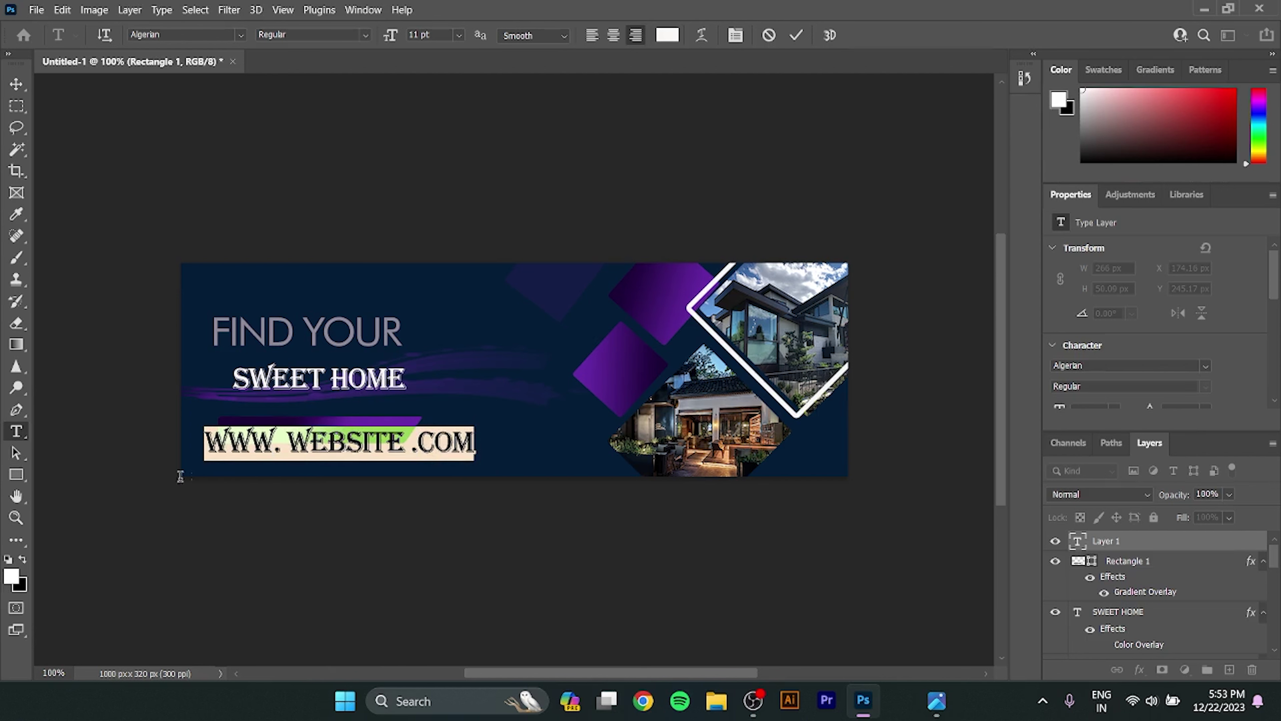
click(241, 34)
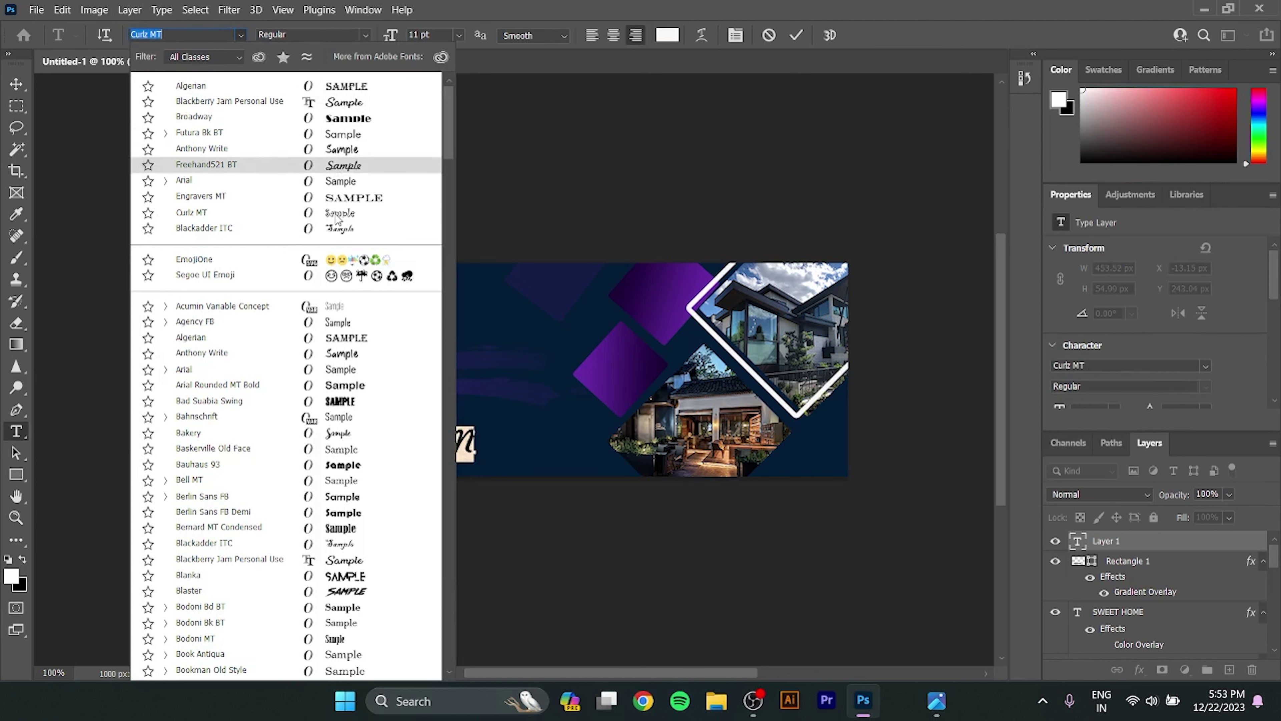
click(356, 181)
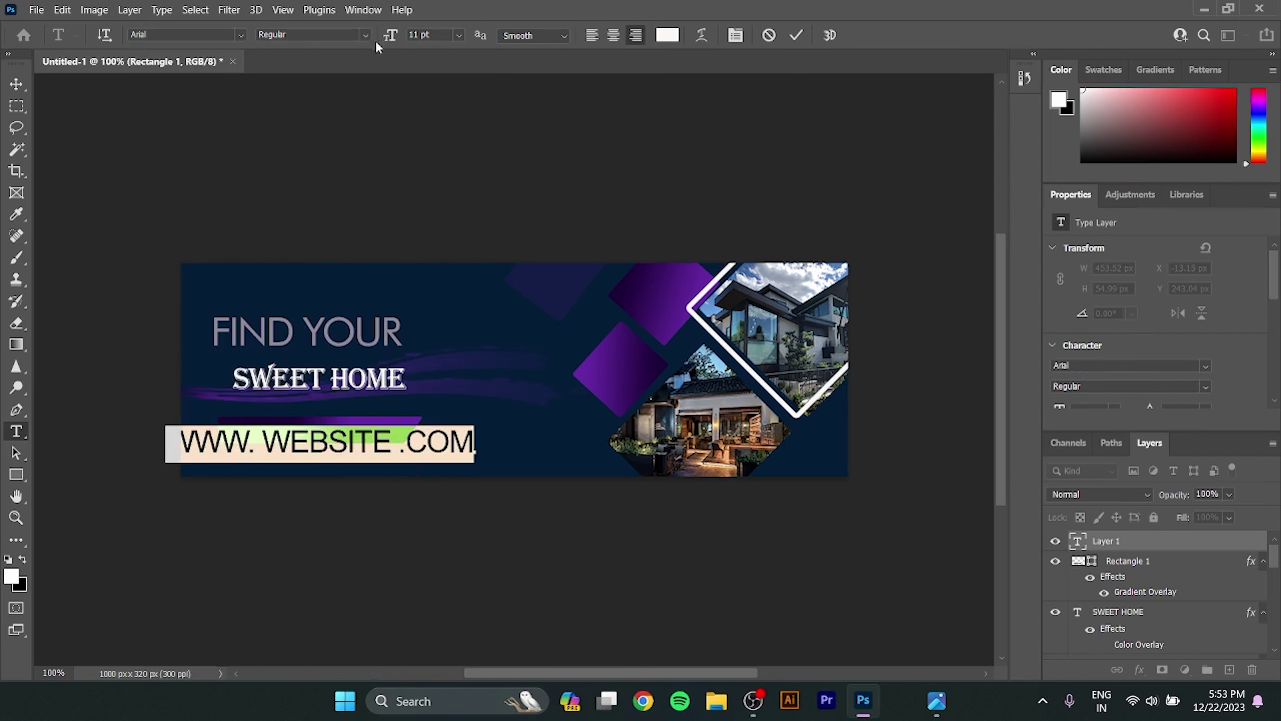
- Size the web address to 6 pt, commit it, and center it on the purple bar
scroll(421, 30, down, 2)
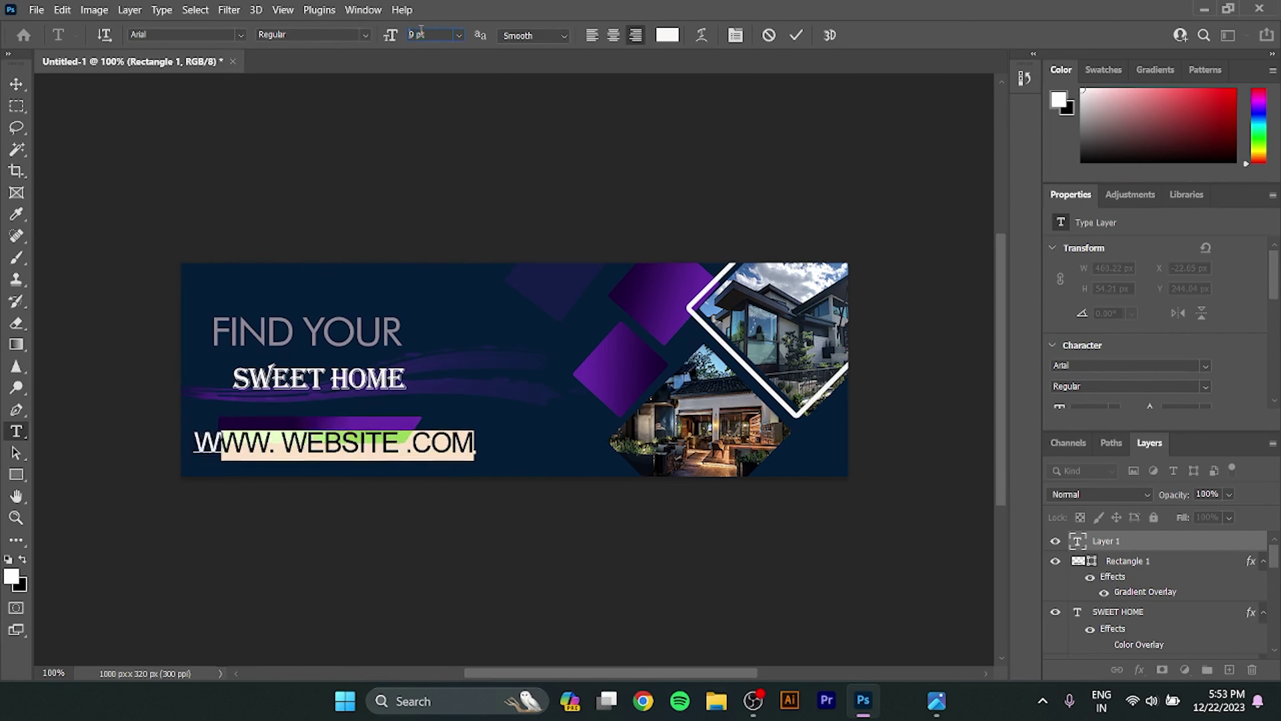
scroll(421, 29, down, 2)
scroll(421, 29, down, 3)
scroll(421, 30, down, 2)
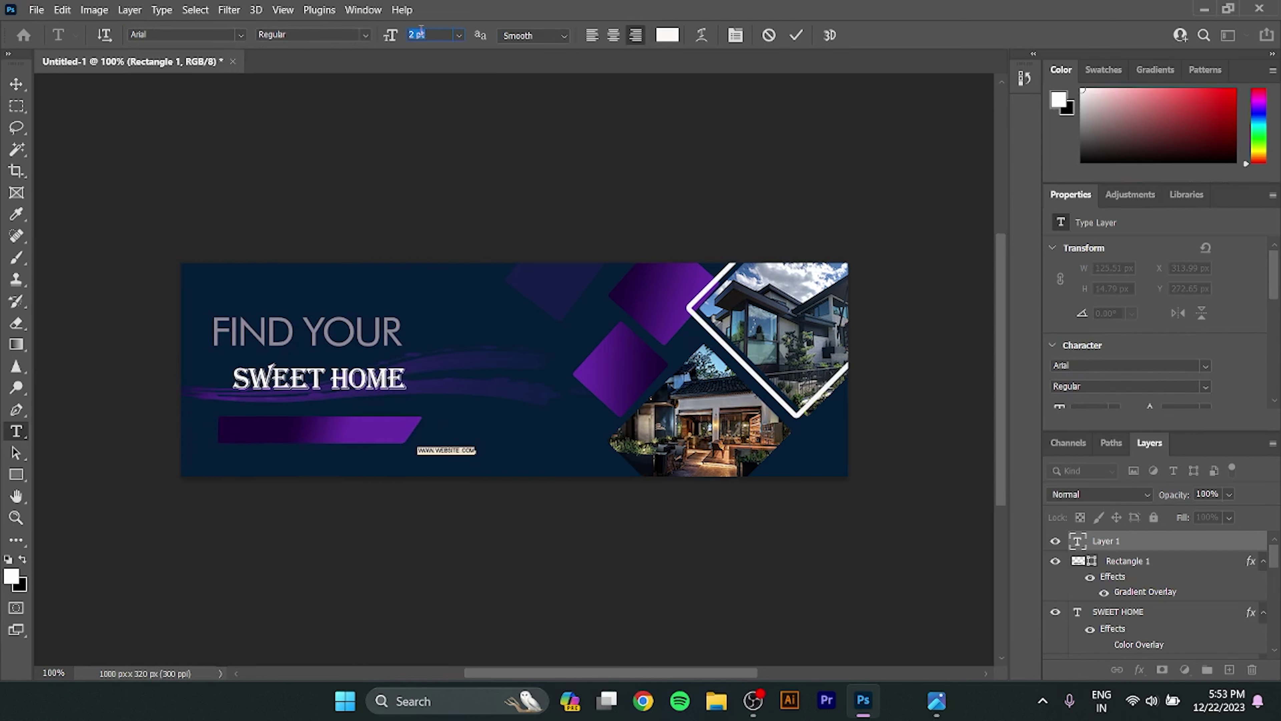
drag(485, 463, 318, 444)
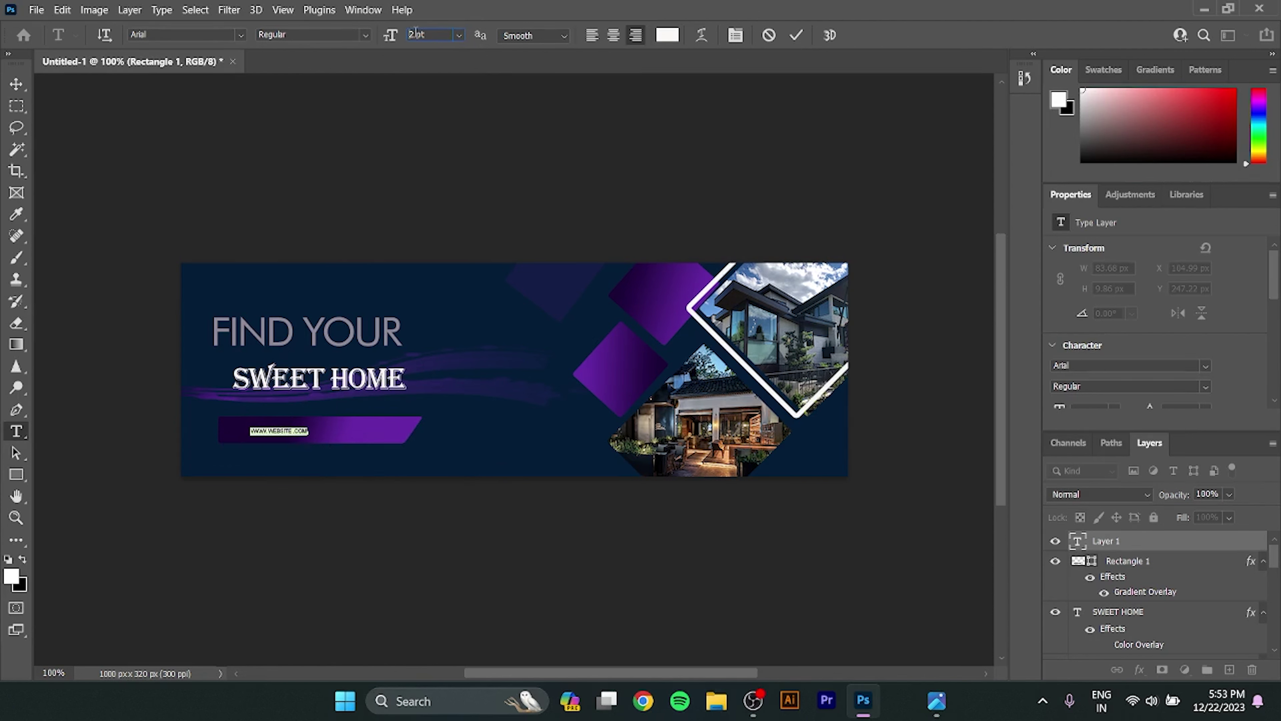
key(Up)
key(Up)
key(Up)
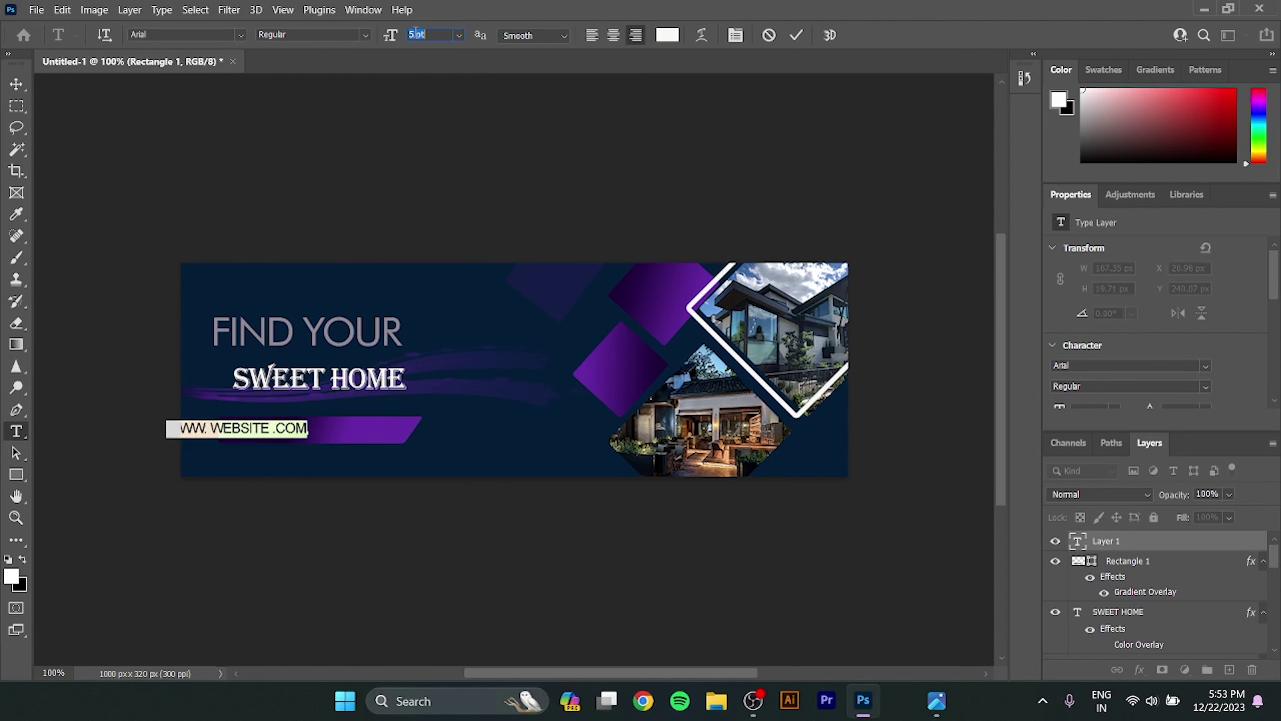
key(Up)
key(Up)
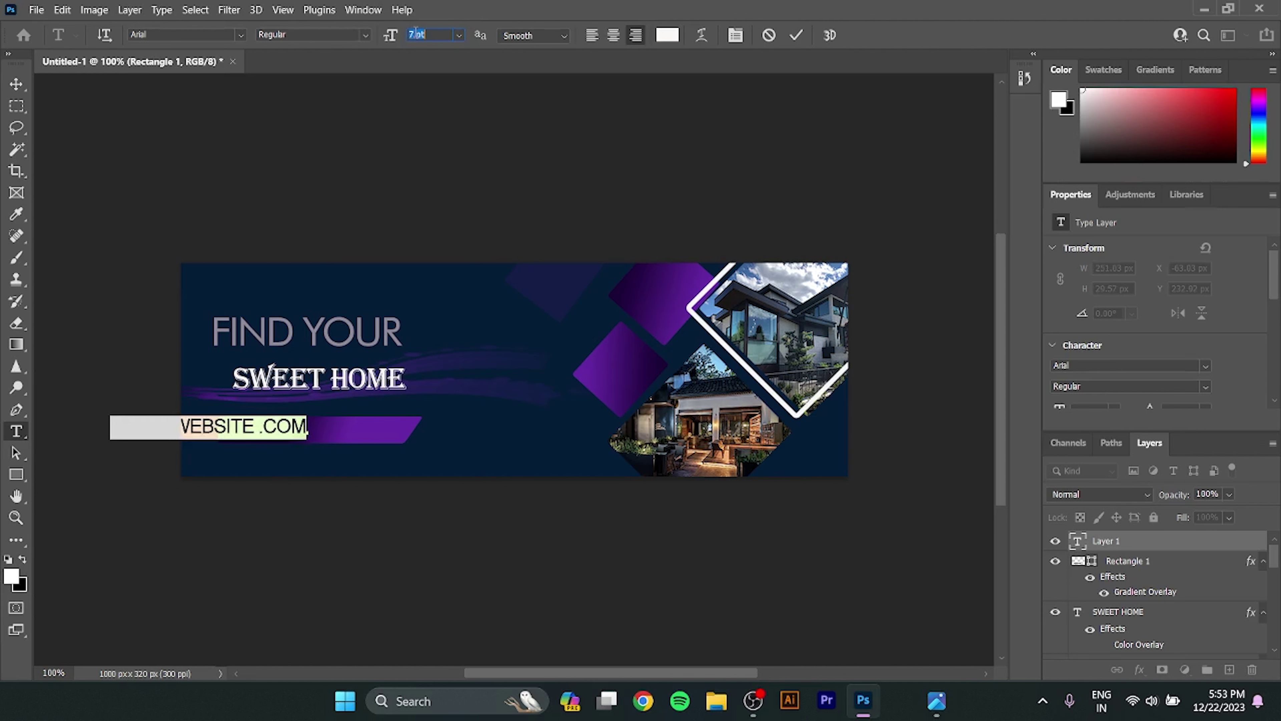
key(Down)
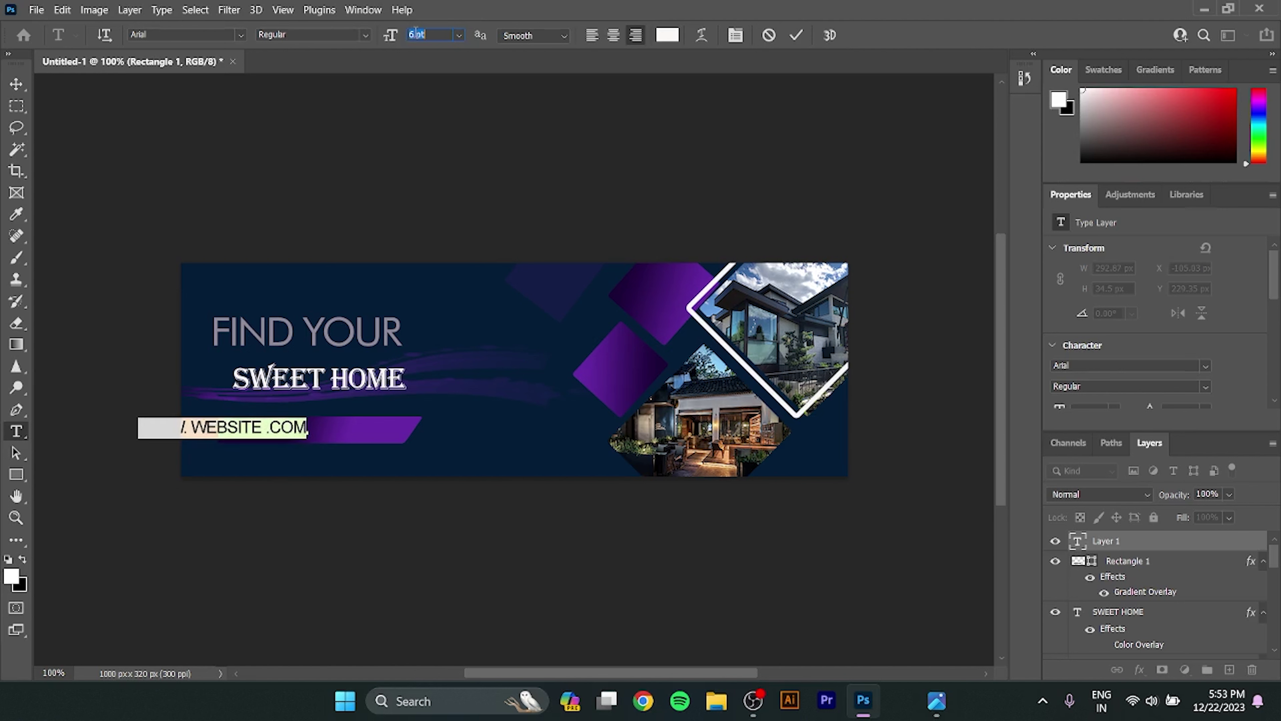
click(317, 432)
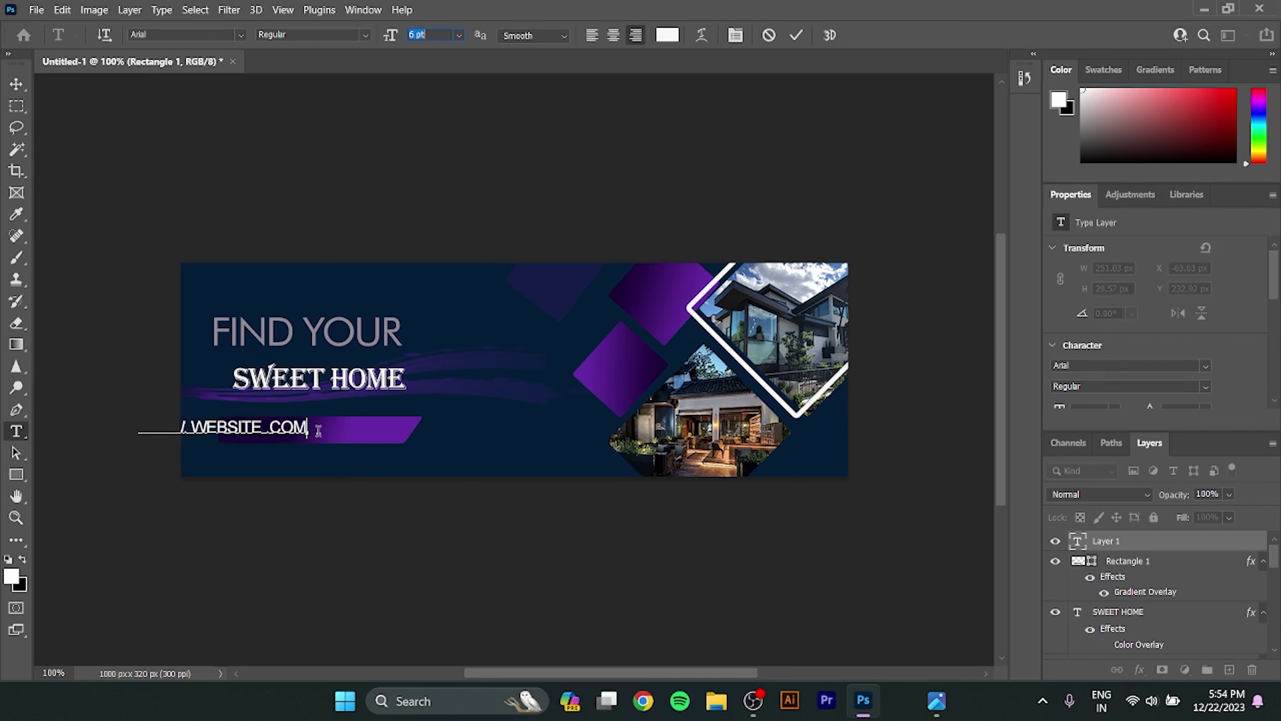
click(797, 37)
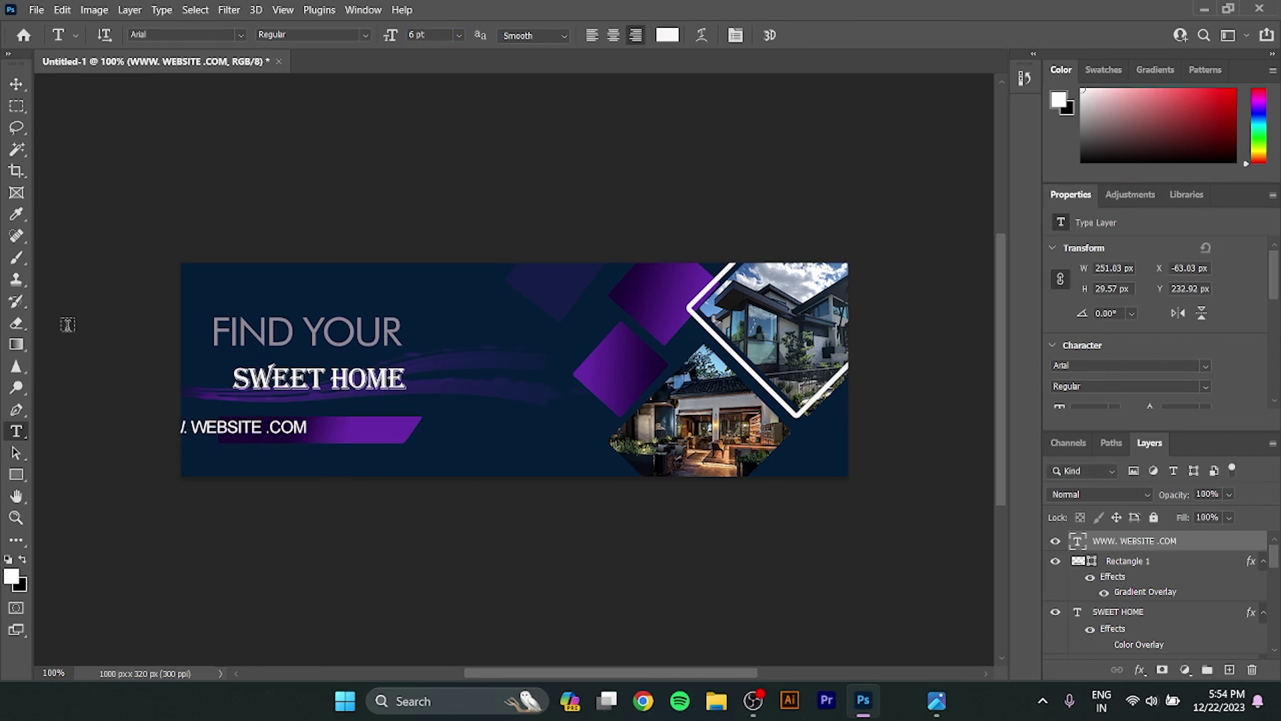
click(16, 84)
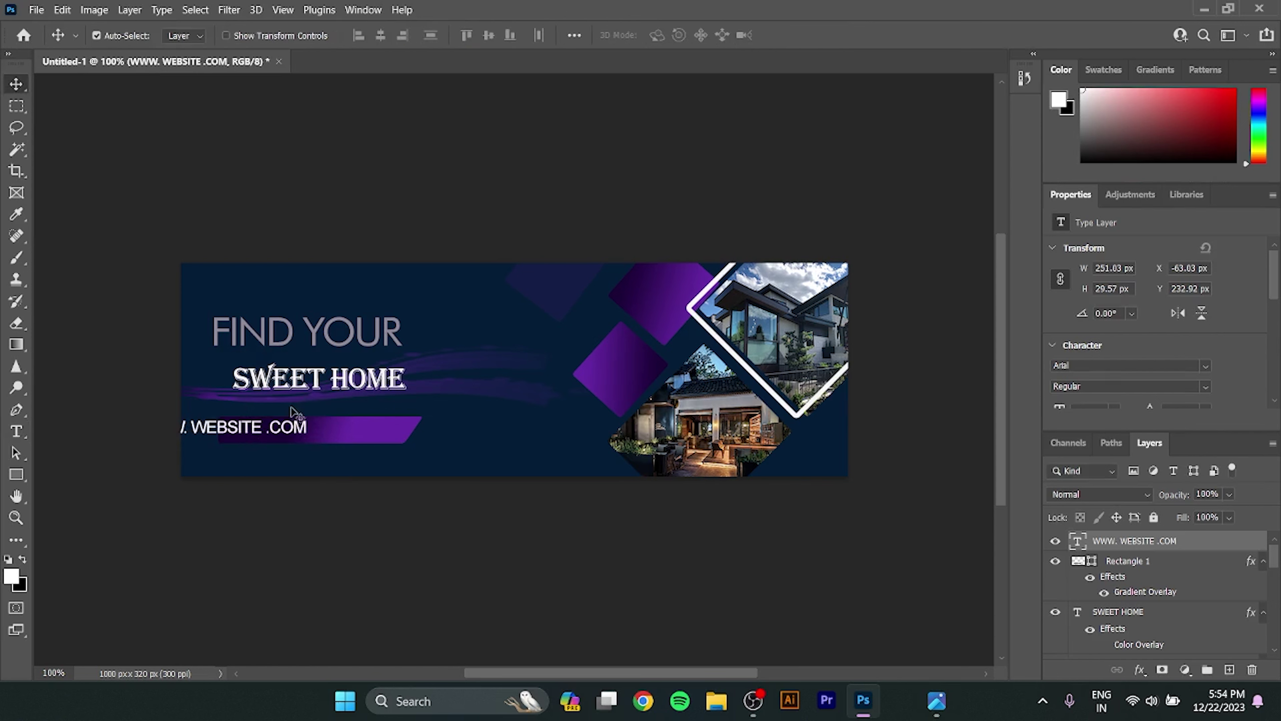
drag(283, 429, 380, 433)
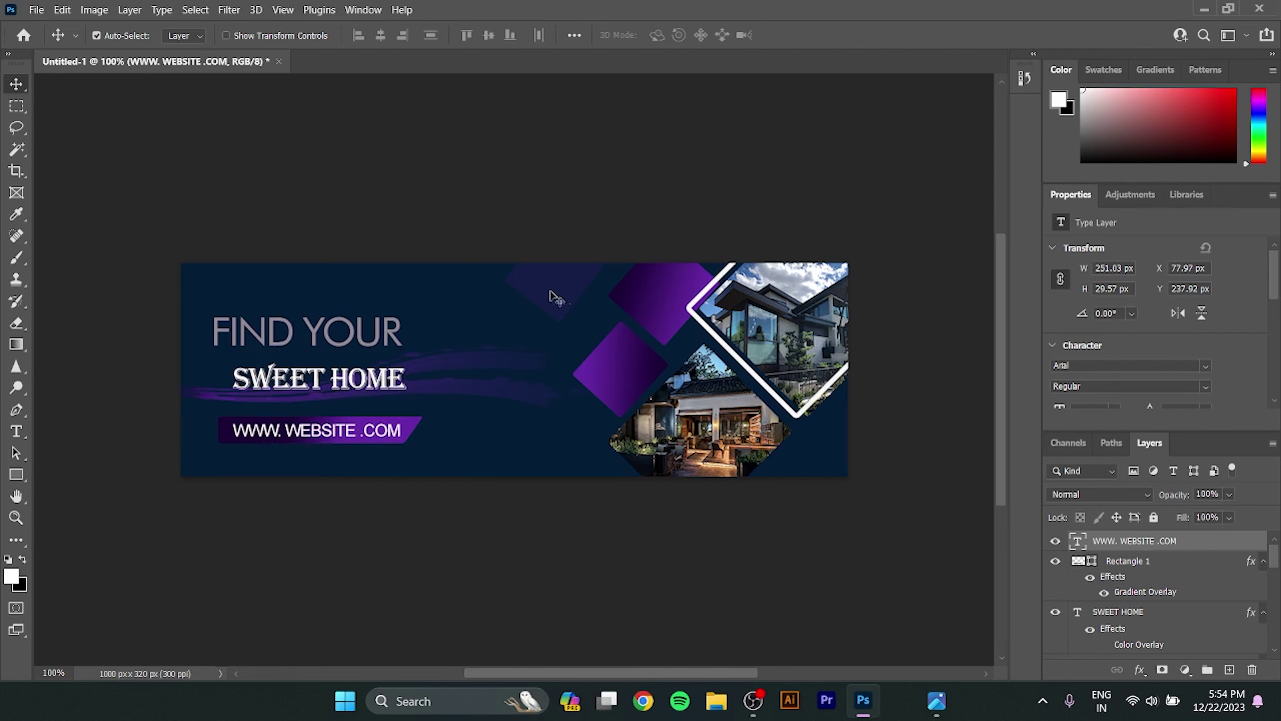
- Duplicate the purple diamond, enlarge the copy to about 117%, and place it overhanging the bottom-right corner
click(535, 309)
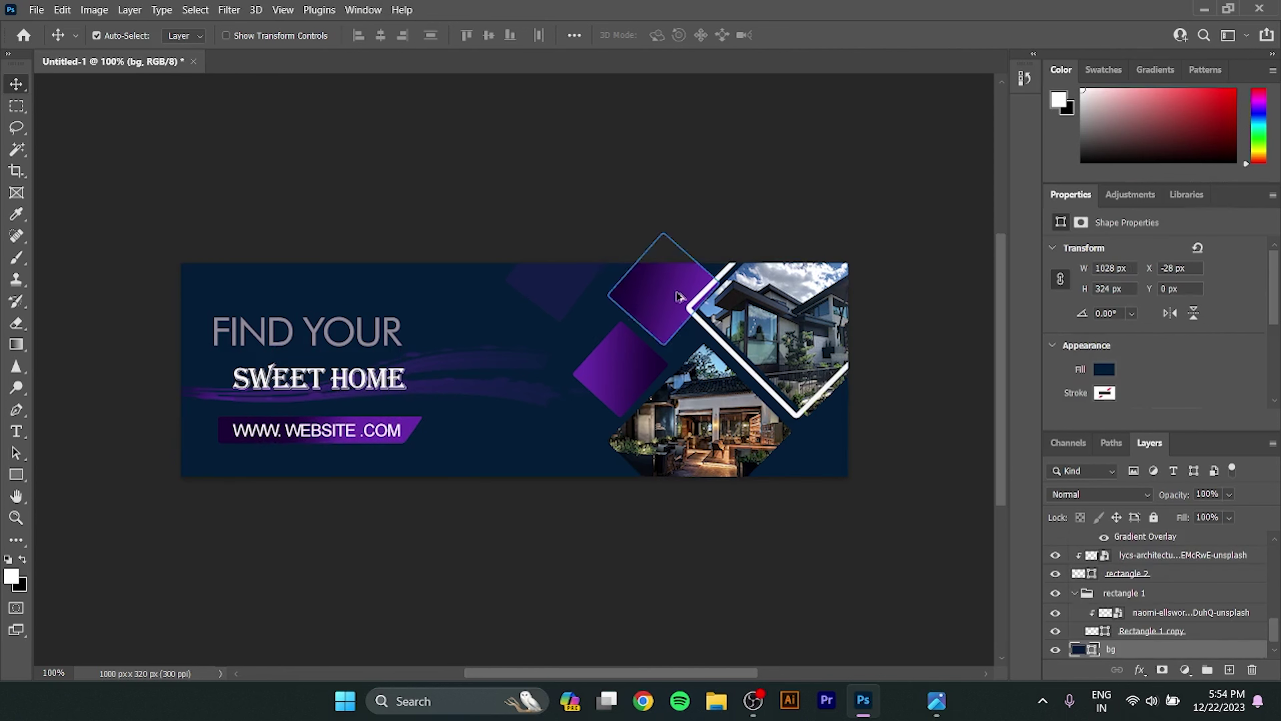
mouse_move(679, 297)
mouse_down()
mouse_move(798, 468)
mouse_move(829, 465)
mouse_up()
key(ctrl+t)
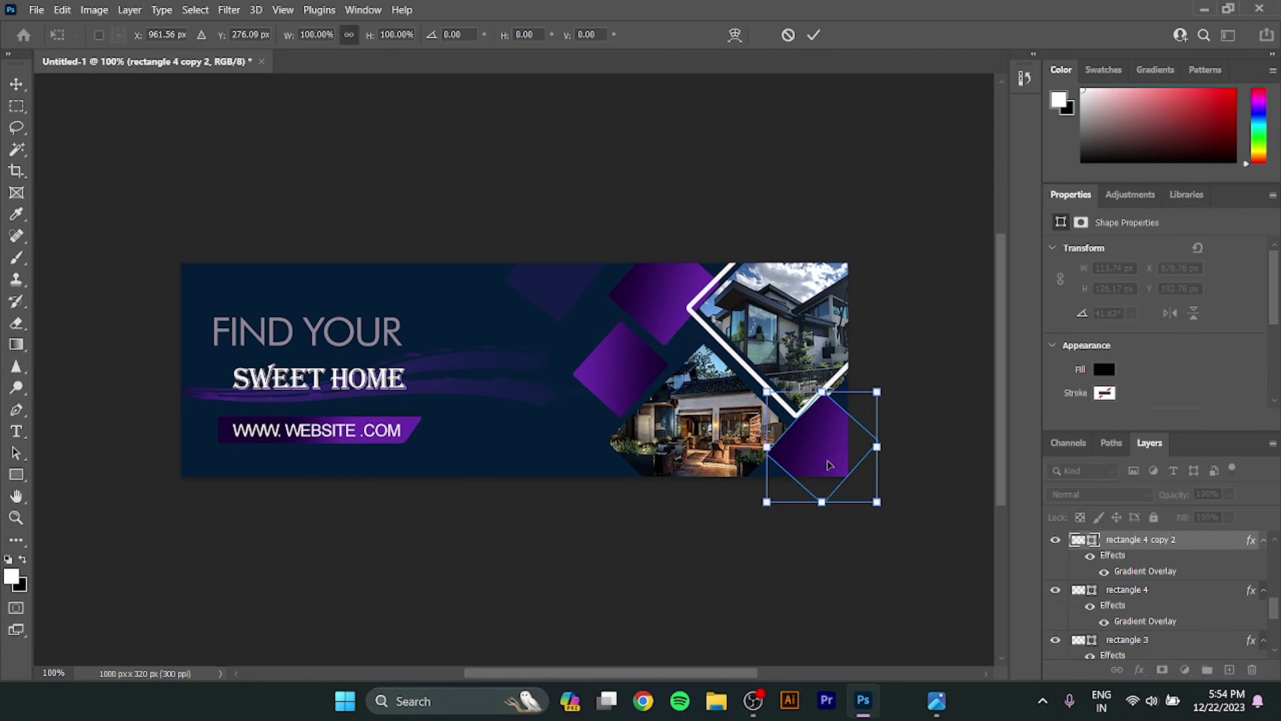
drag(767, 501, 748, 521)
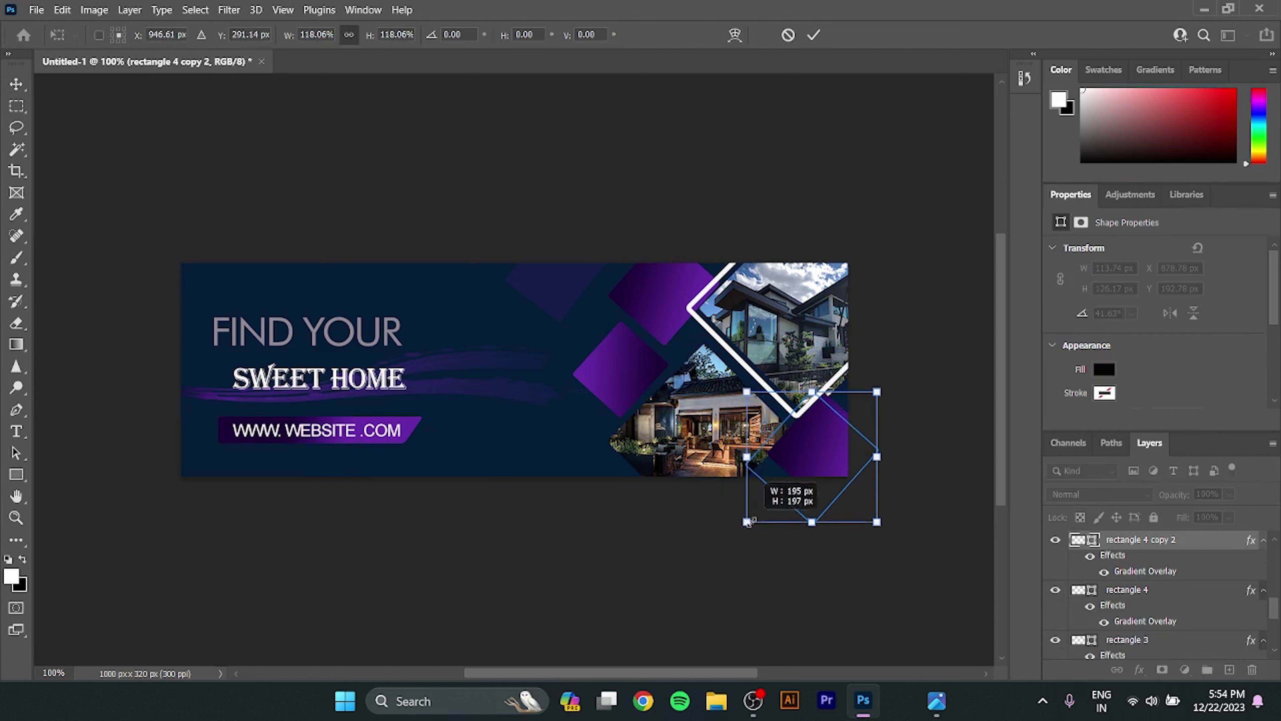
drag(805, 475, 833, 458)
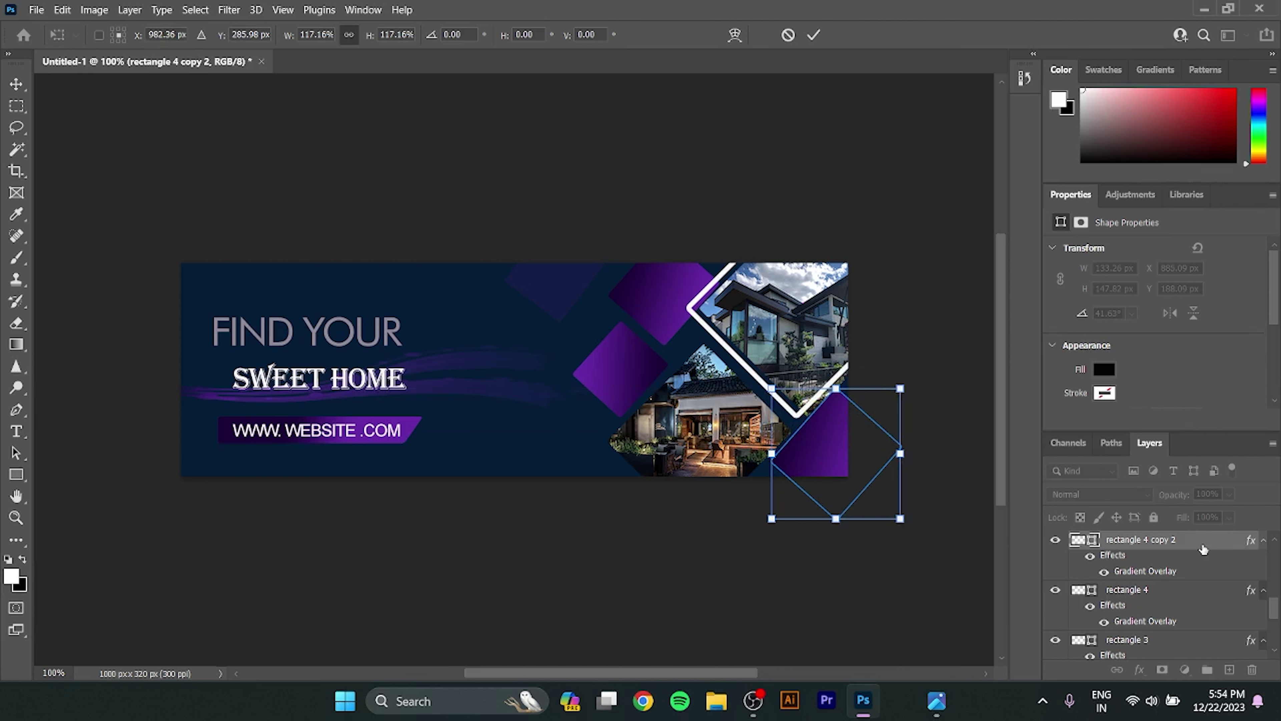
key(Return)
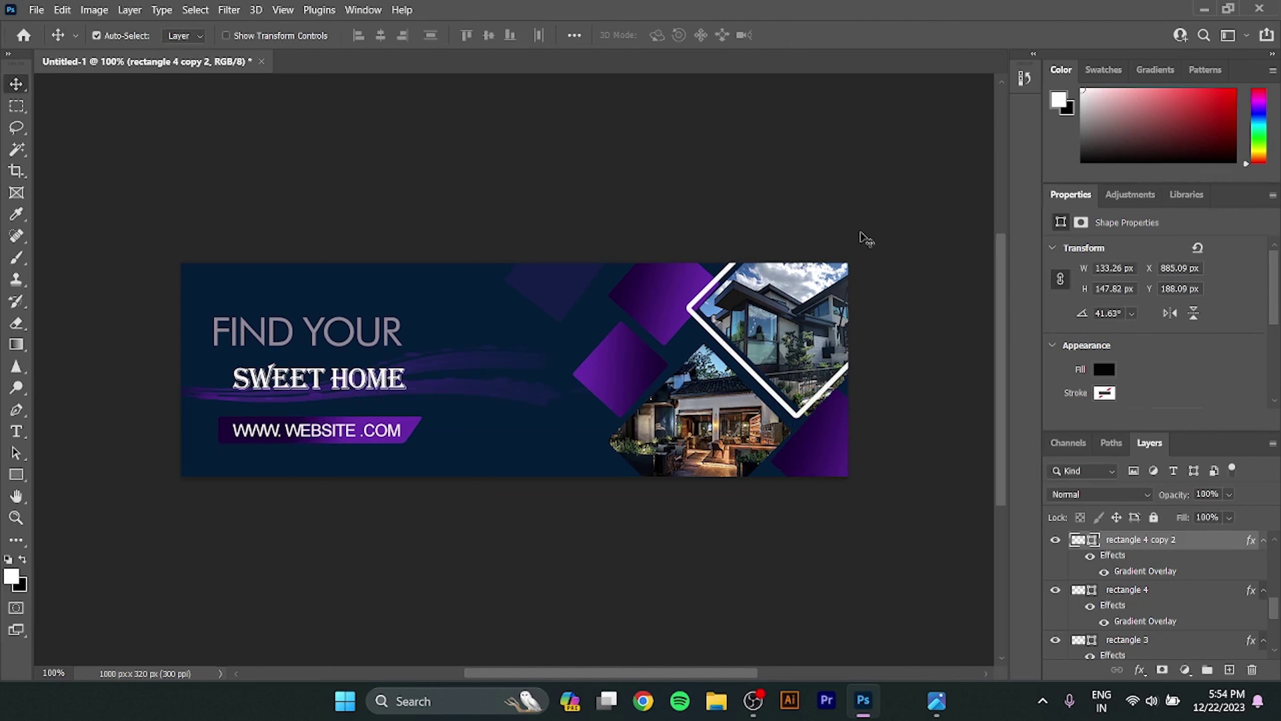
click(861, 233)
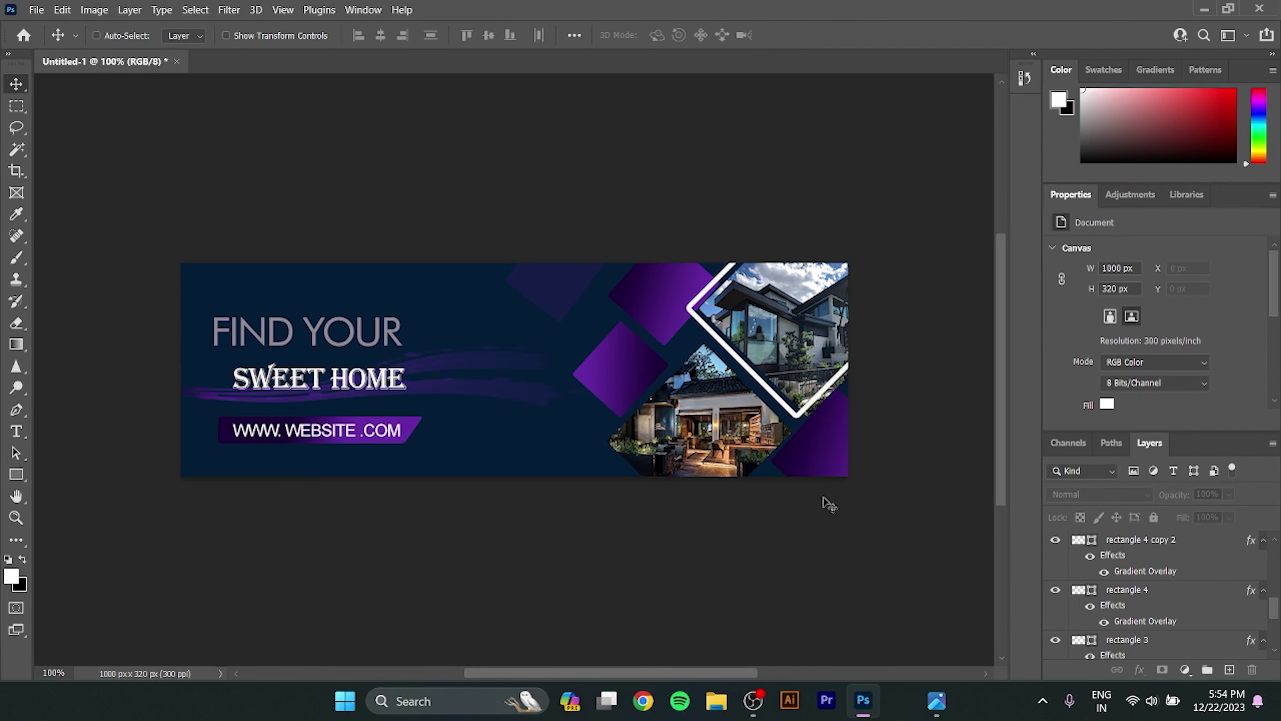
- View the completed banner, including its bottom-right diamond, as WEBSITE BANNER.png in Windows Photos
click(827, 456)
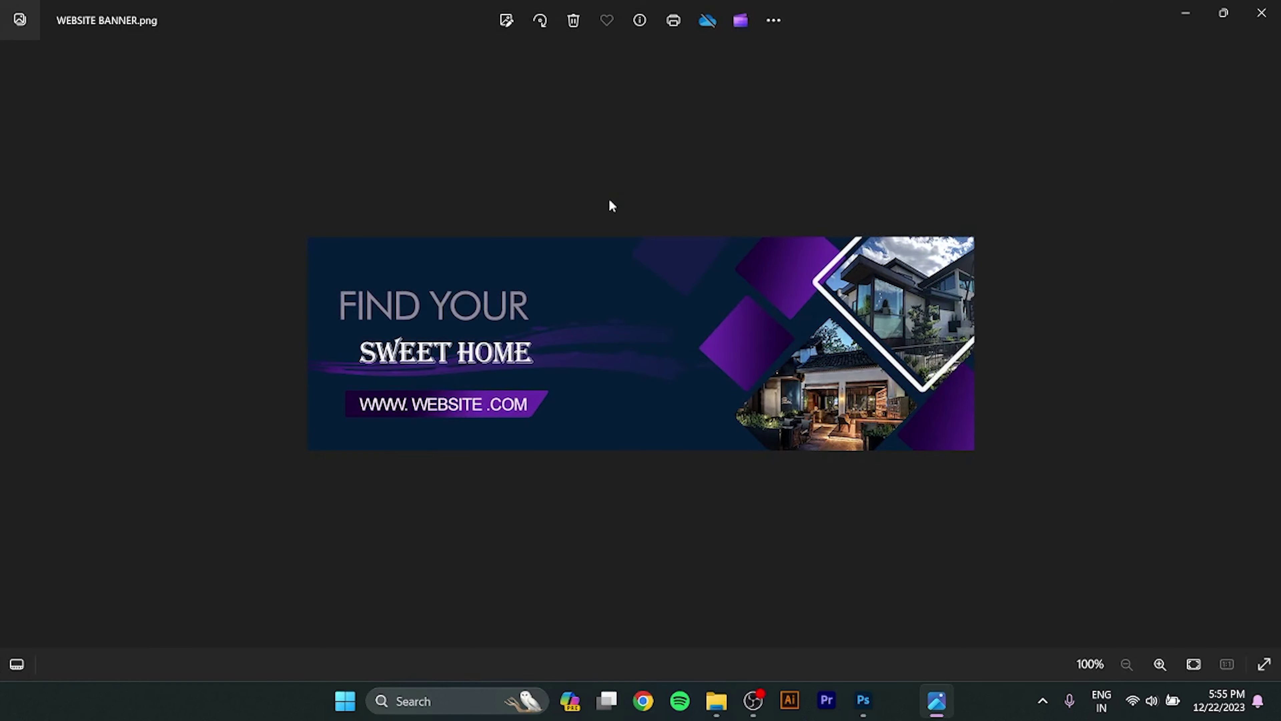